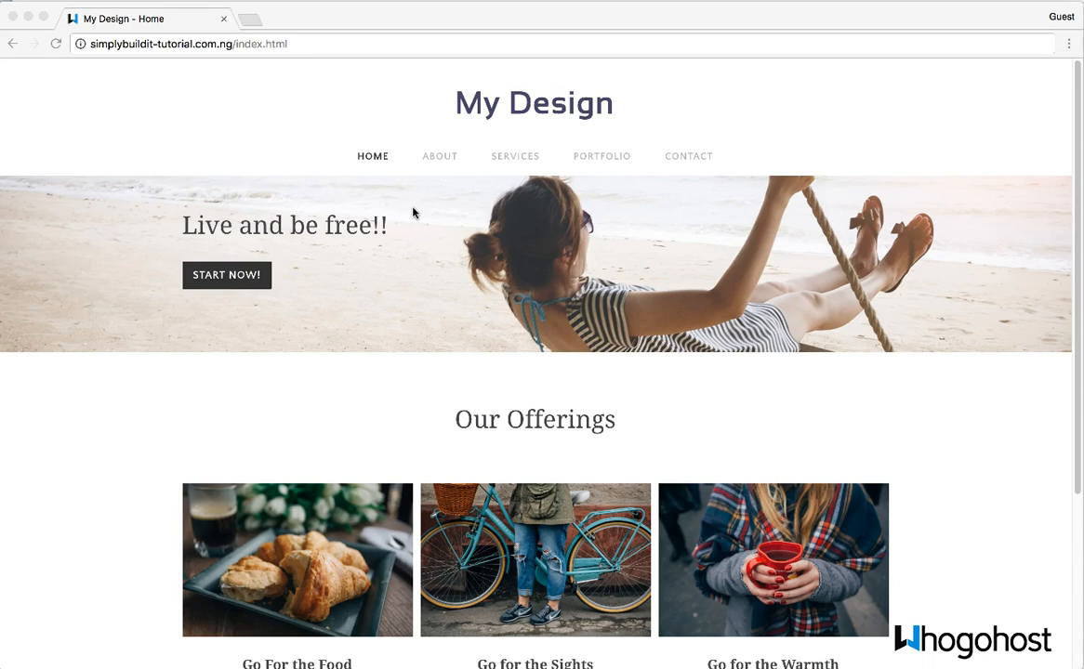
# - Browse the About, Services, Portfolio and Contact pages of the published My Design site
pyautogui.click(443, 159)
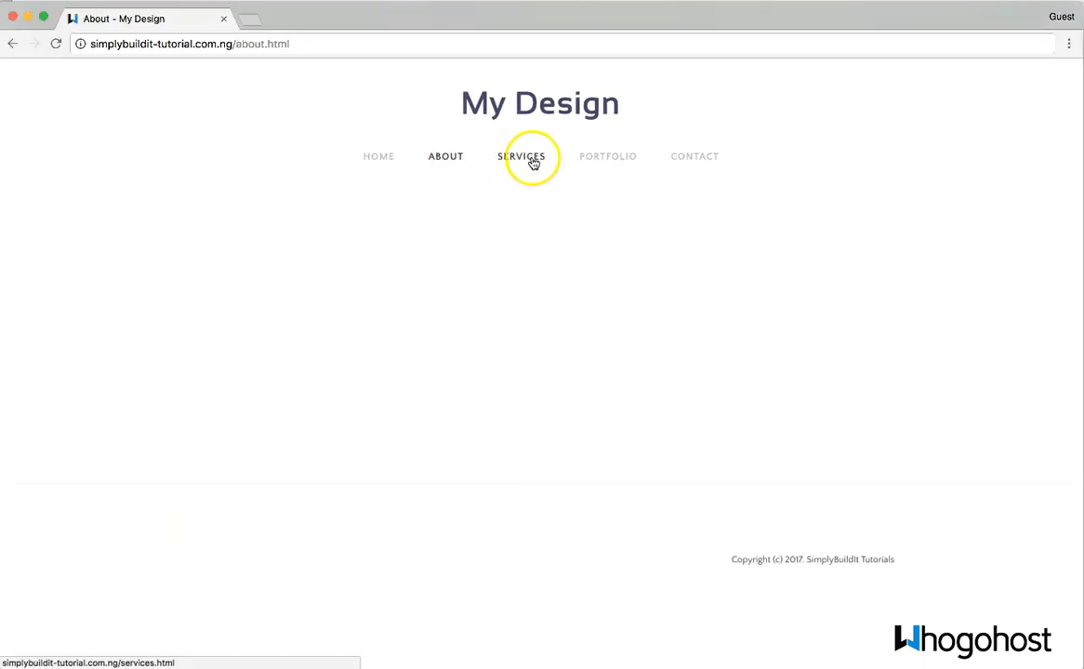
pyautogui.click(530, 161)
pyautogui.click(614, 156)
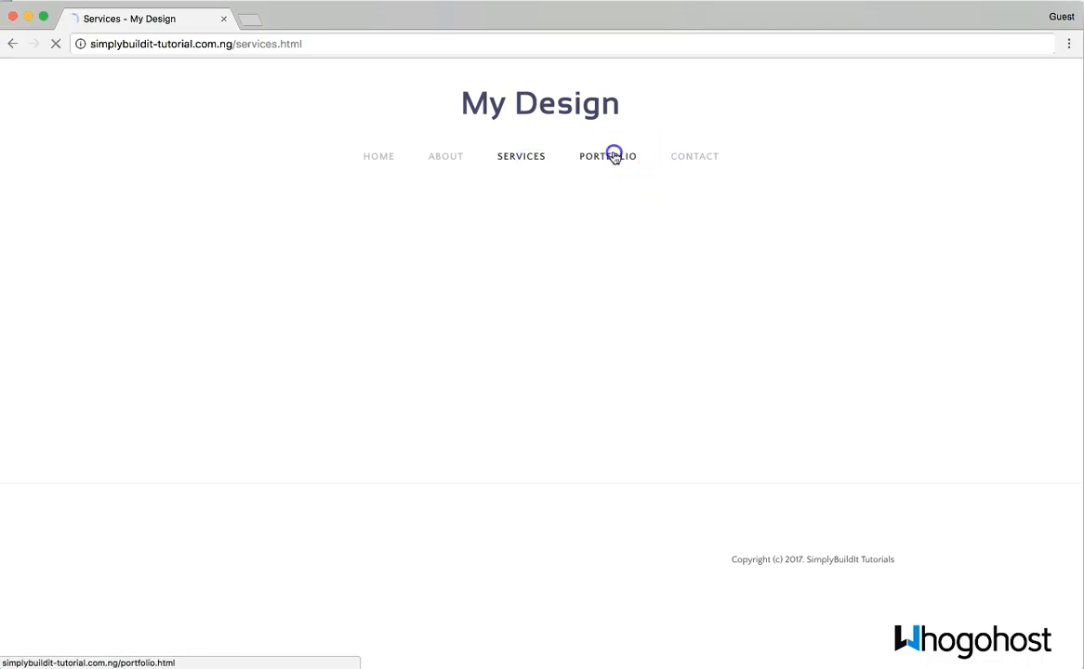
pyautogui.click(698, 161)
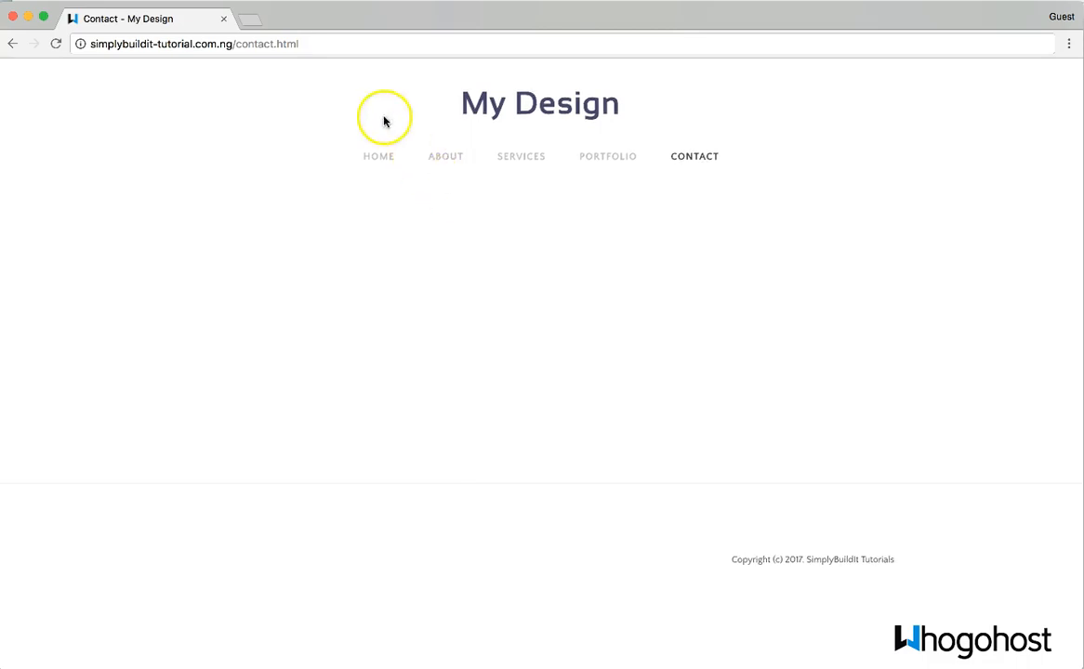
# - Load whogohost.com in a new tab and go to the MY ACCOUNT client area login
pyautogui.click(255, 24)
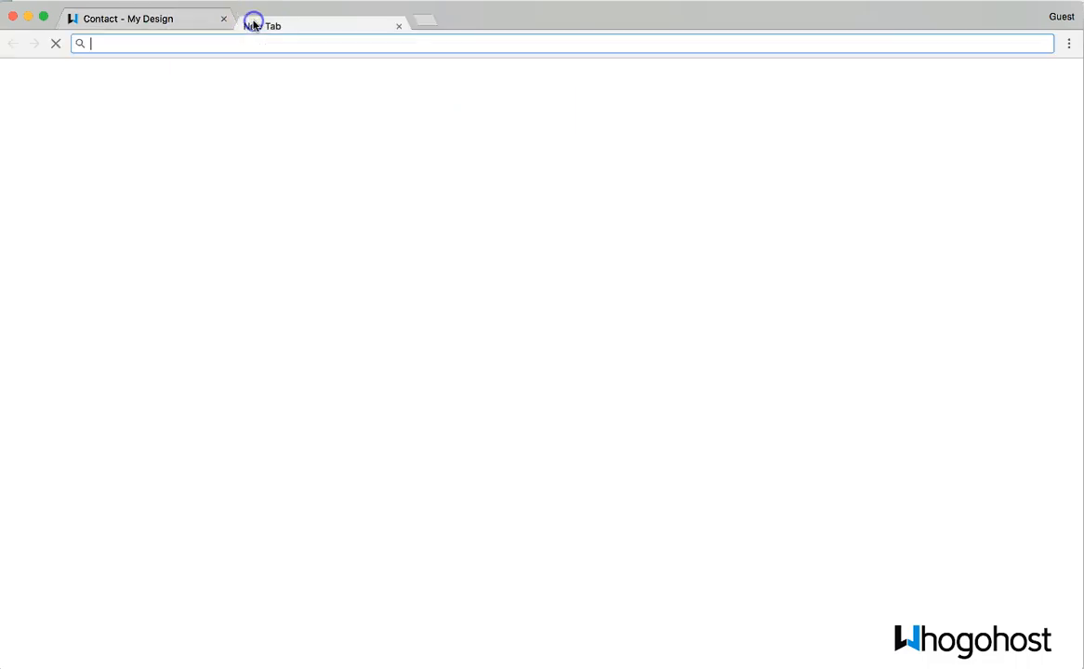
pyautogui.write('who')
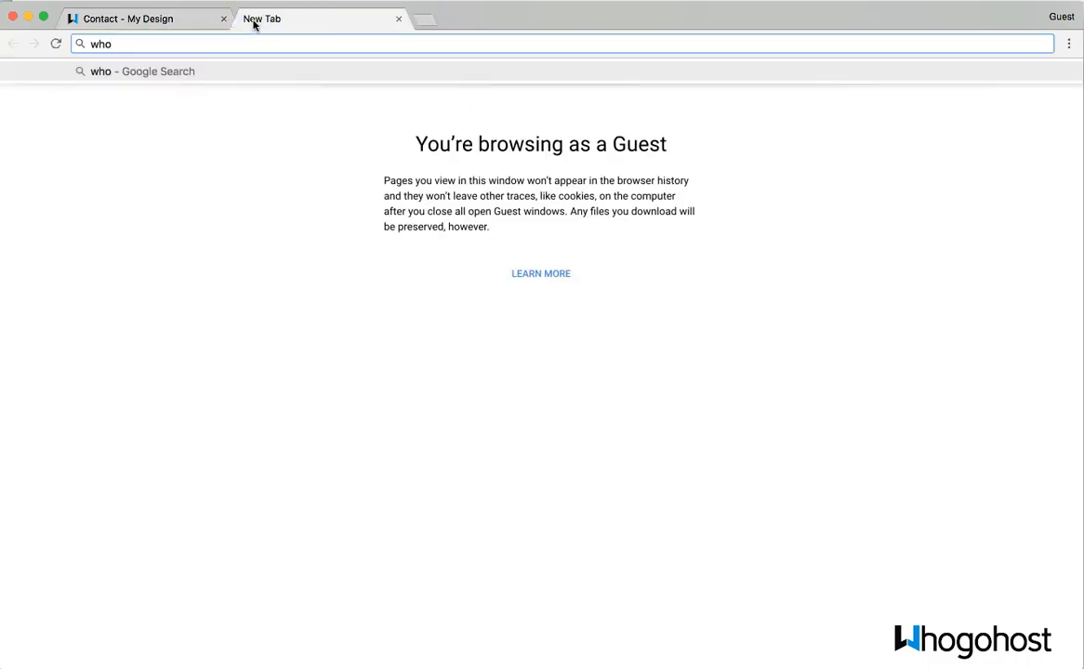
pyautogui.write('gohost.com')
pyautogui.press('Return')
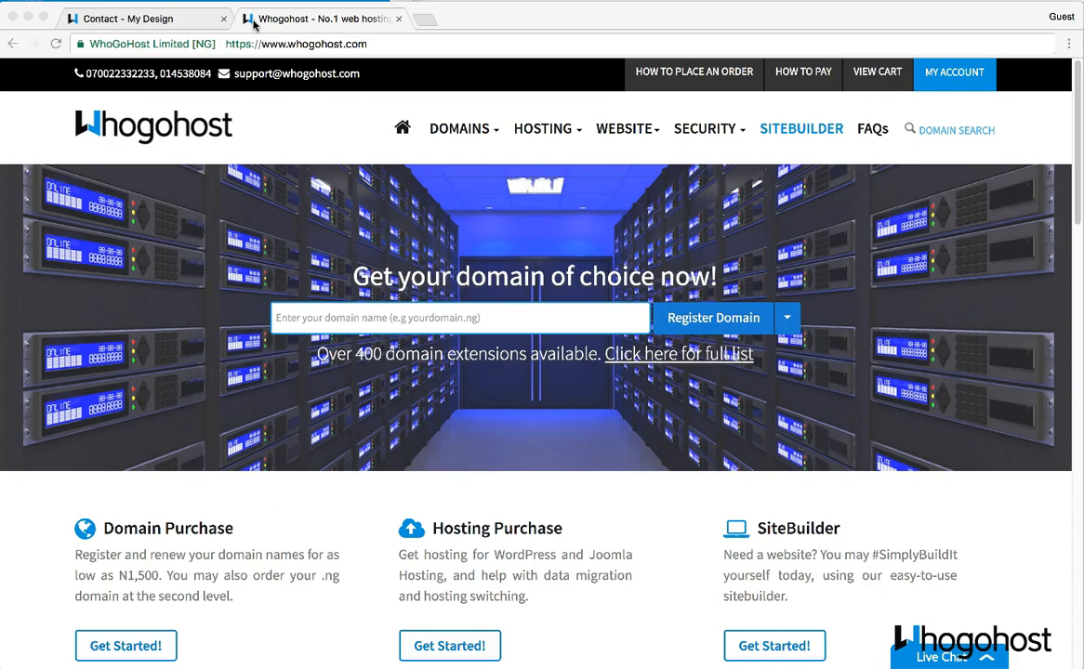
pyautogui.click(254, 25)
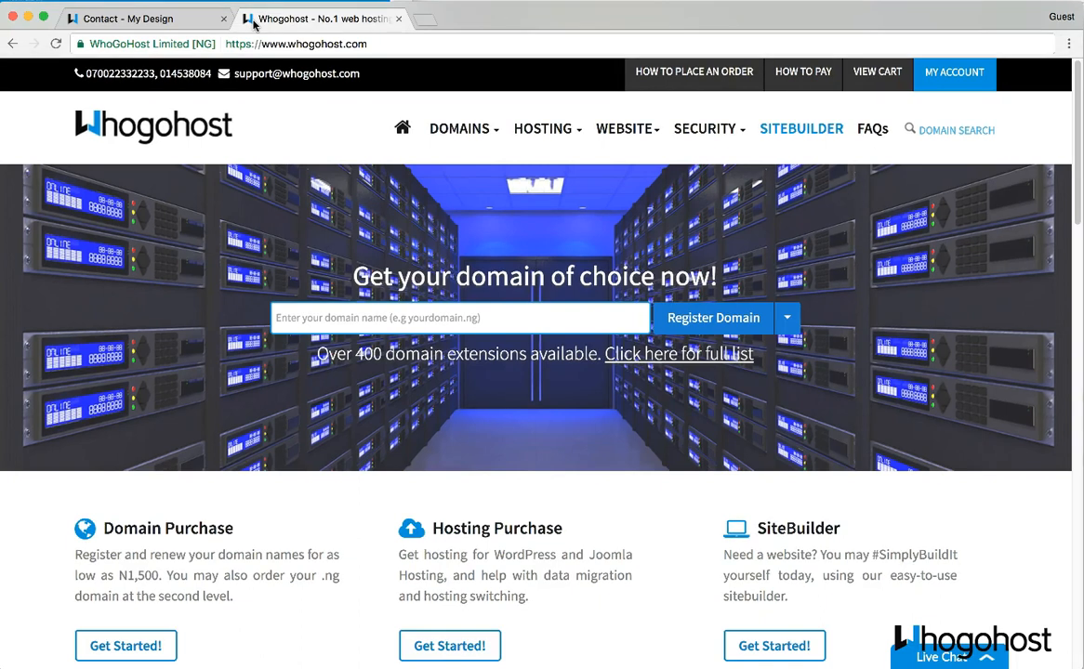
pyautogui.click(955, 73)
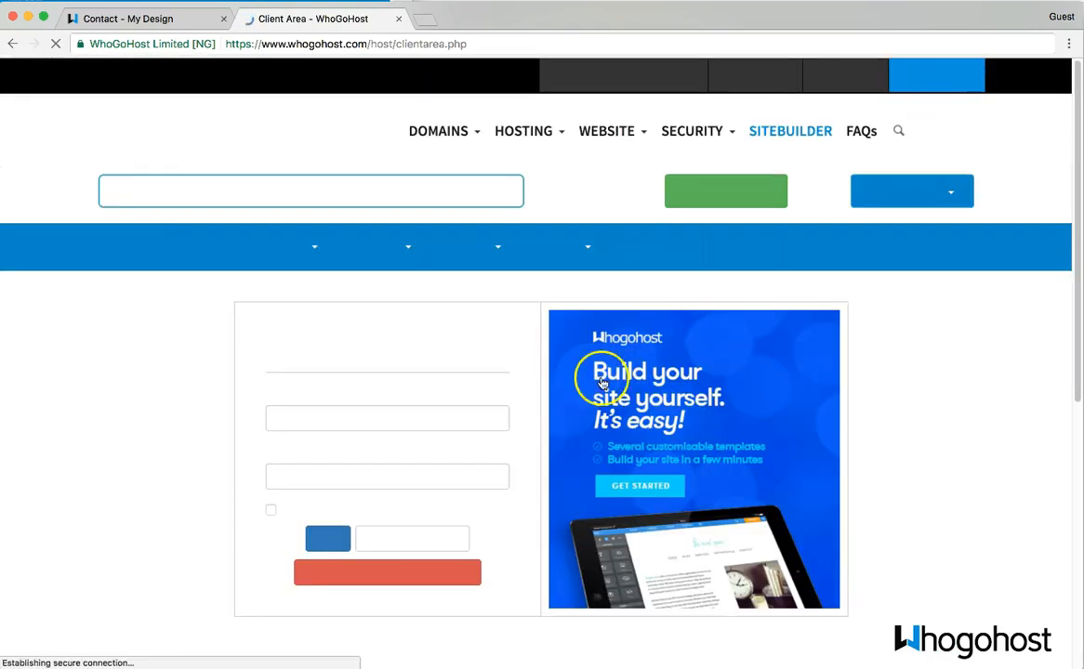
# - Log in to the Whogohost Client Area with the account e-mail and password
pyautogui.click(334, 417)
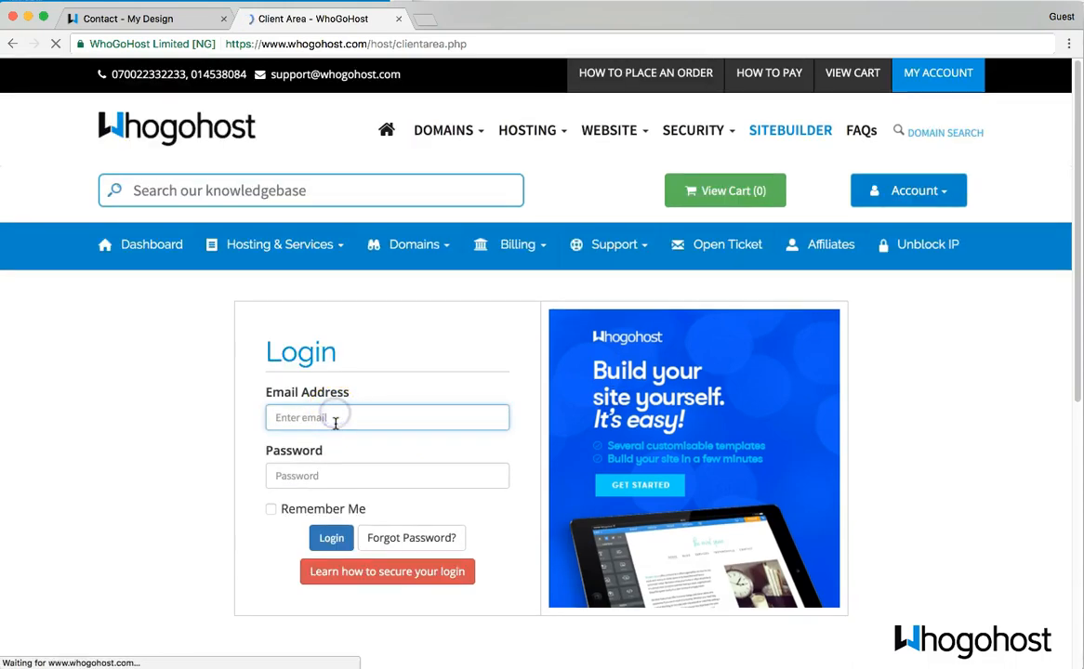
pyautogui.write('test@whogohost.com')
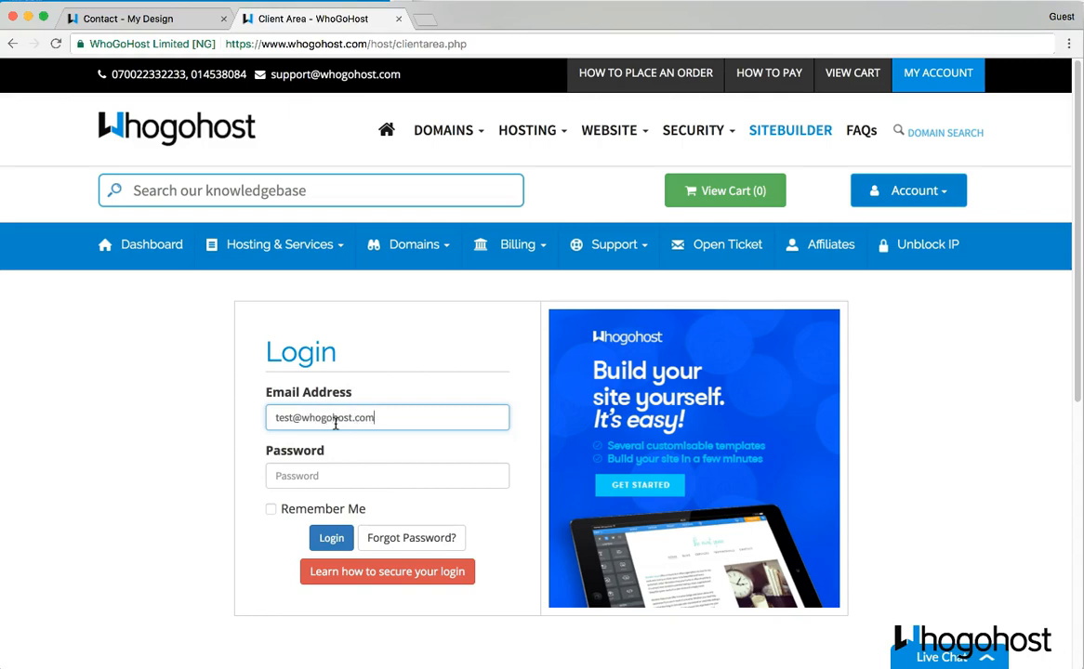
pyautogui.press('Tab')
pyautogui.write('t')
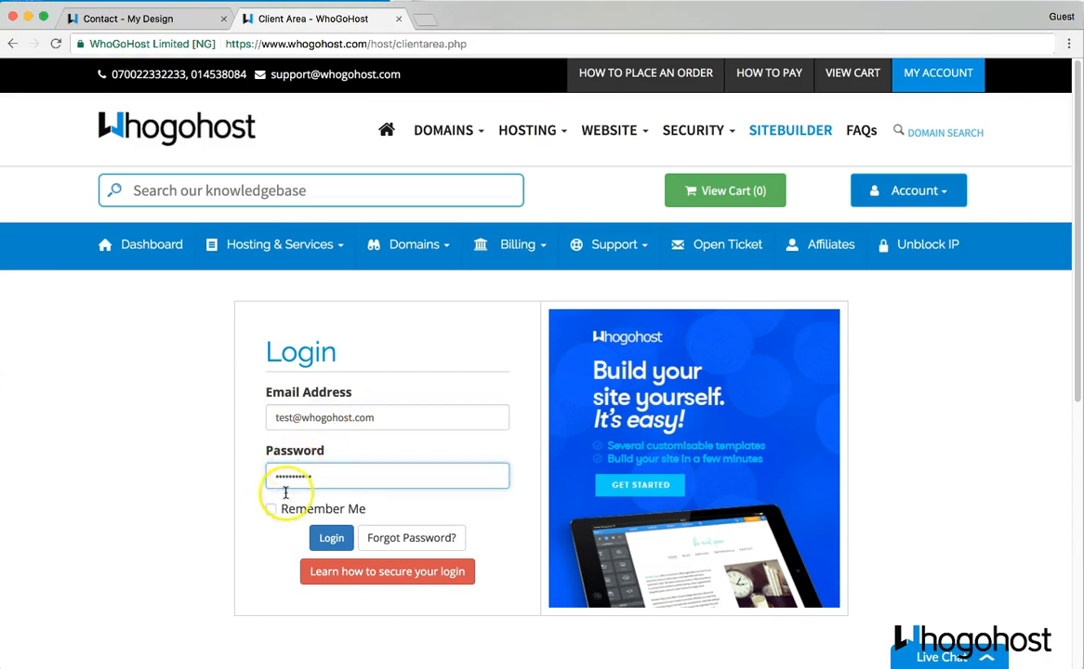
pyautogui.click(325, 538)
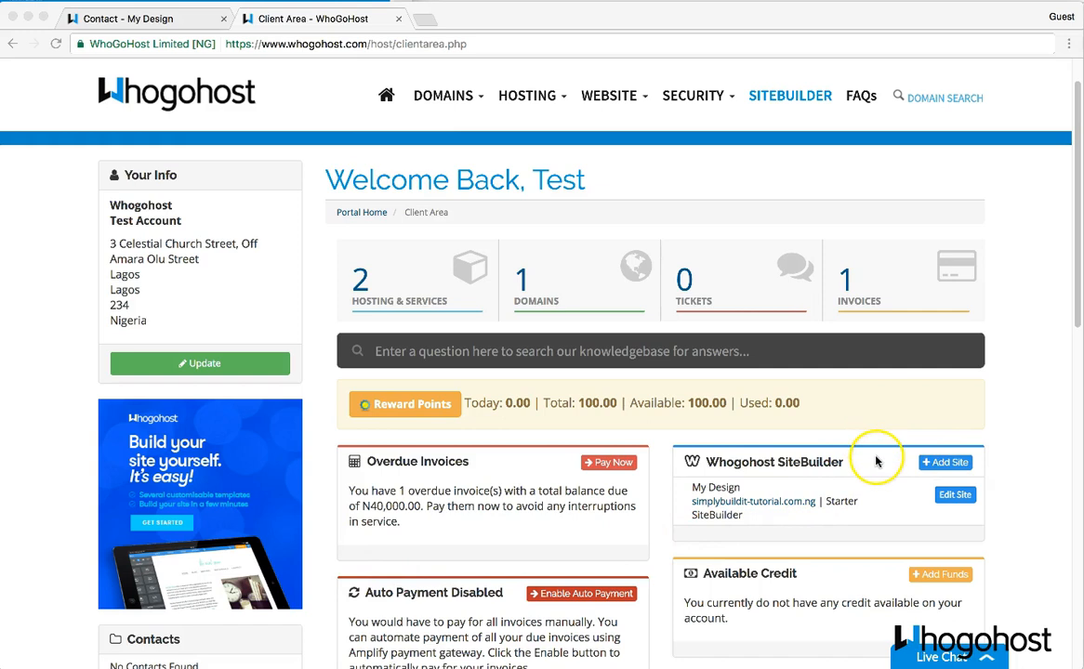
# - Choose Edit Site next to My Design in the SiteBuilder panel
pyautogui.click(951, 498)
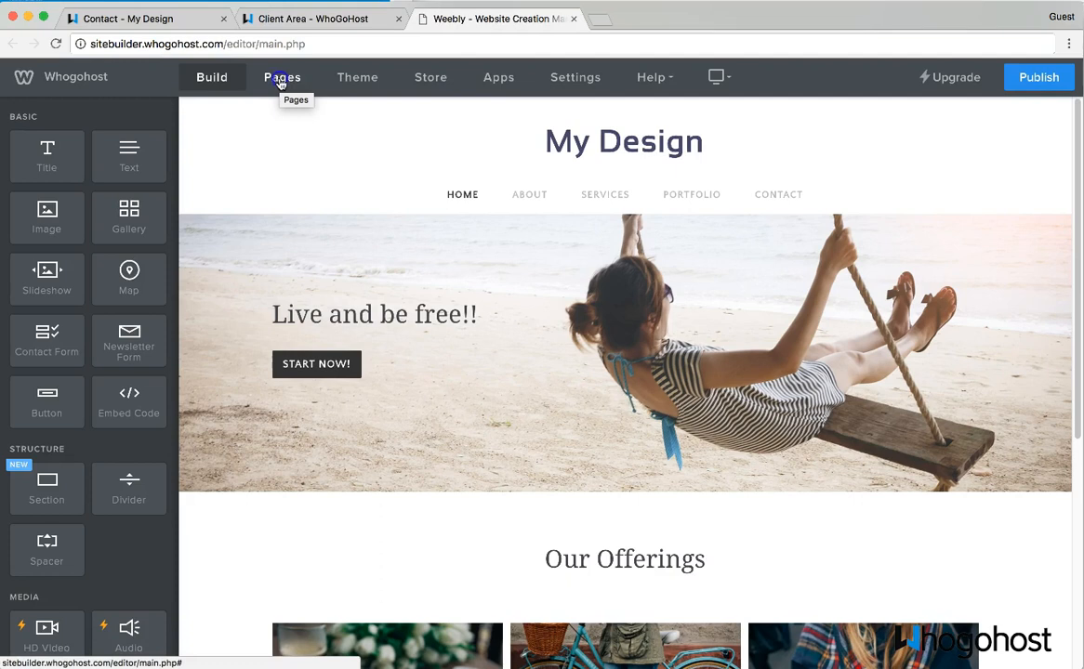
# - In the Pages list, drag Services beneath About and indent it as a subpage
pyautogui.click(280, 83)
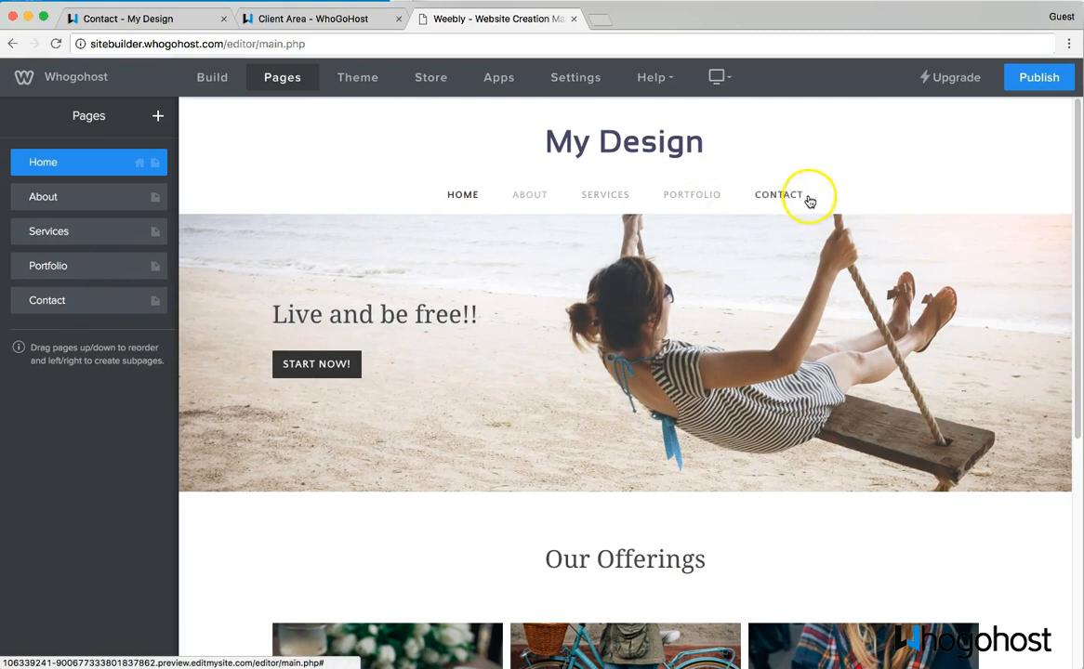
pyautogui.moveTo(20, 233); pyautogui.dragTo(26, 196)
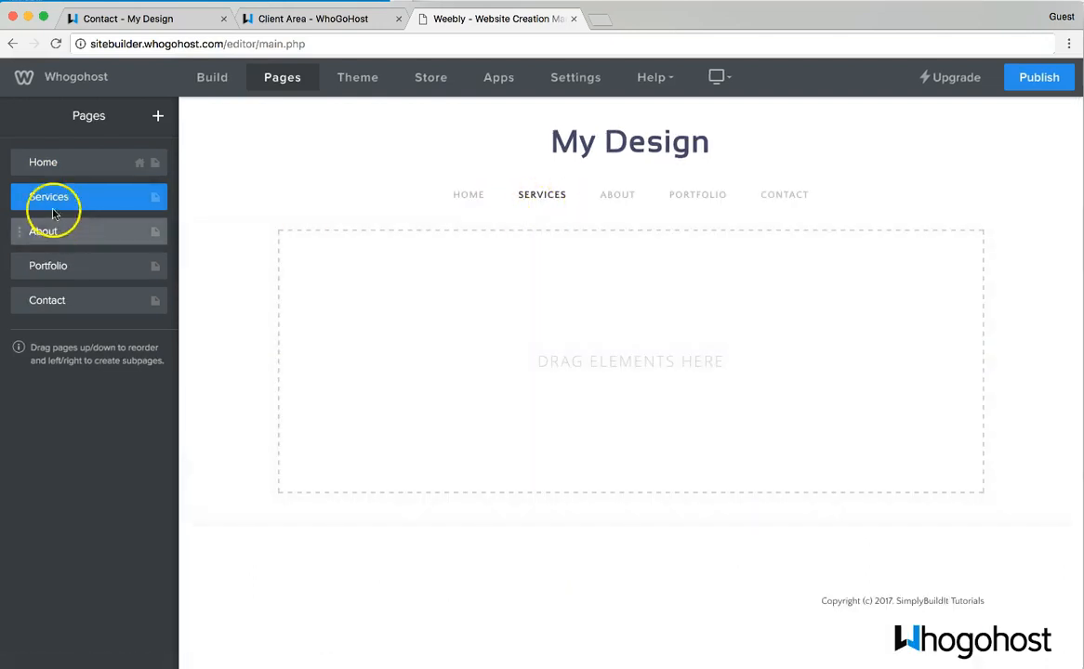
pyautogui.moveTo(22, 198); pyautogui.dragTo(20, 228)
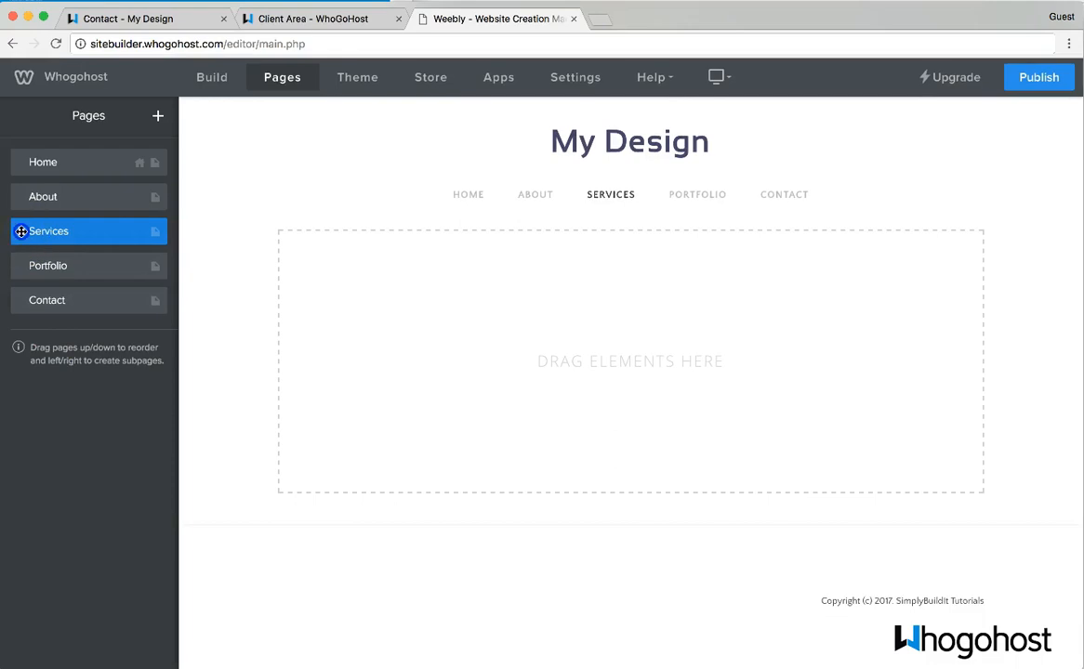
pyautogui.moveTo(23, 232); pyautogui.dragTo(39, 270)
# - Move Portfolio out from under About back to the top level of the Pages list
pyautogui.click(36, 274)
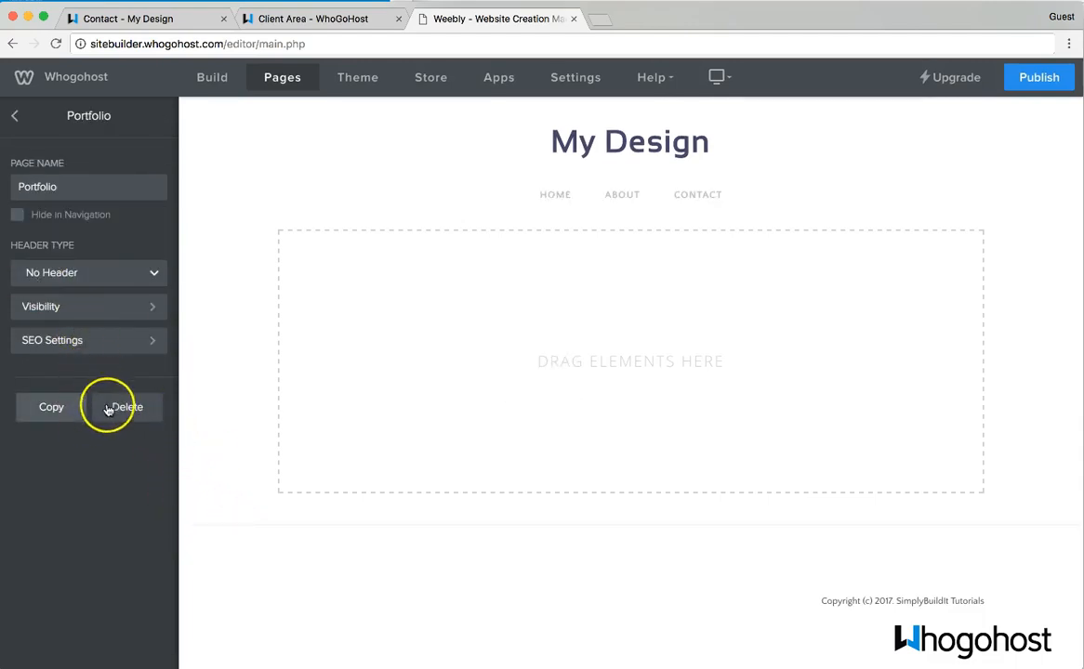
pyautogui.click(15, 119)
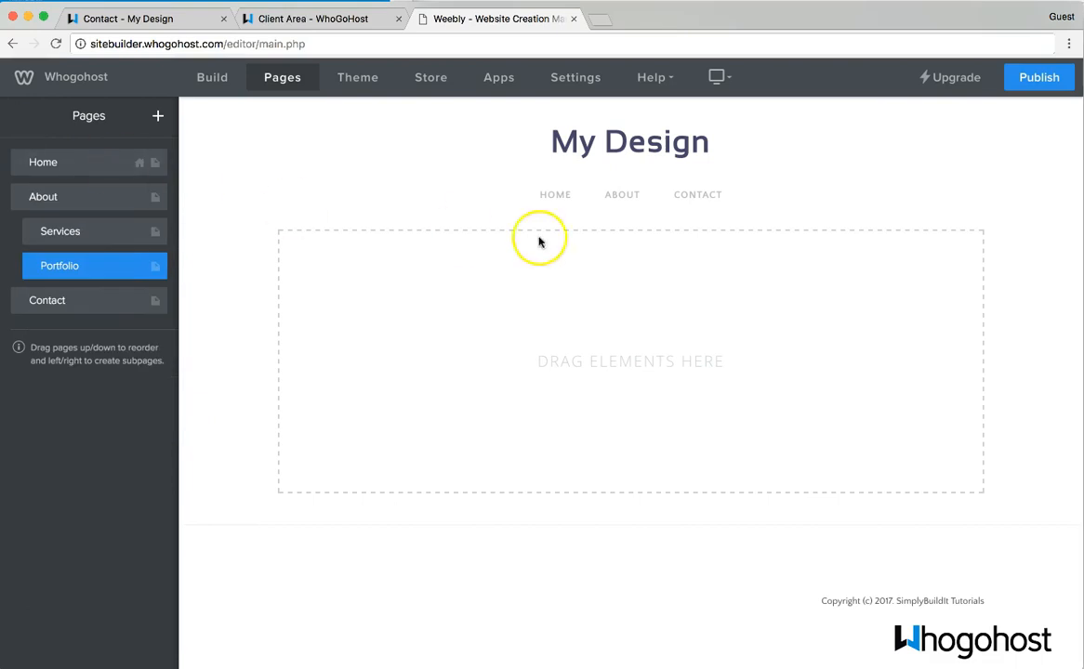
pyautogui.moveTo(622, 199)
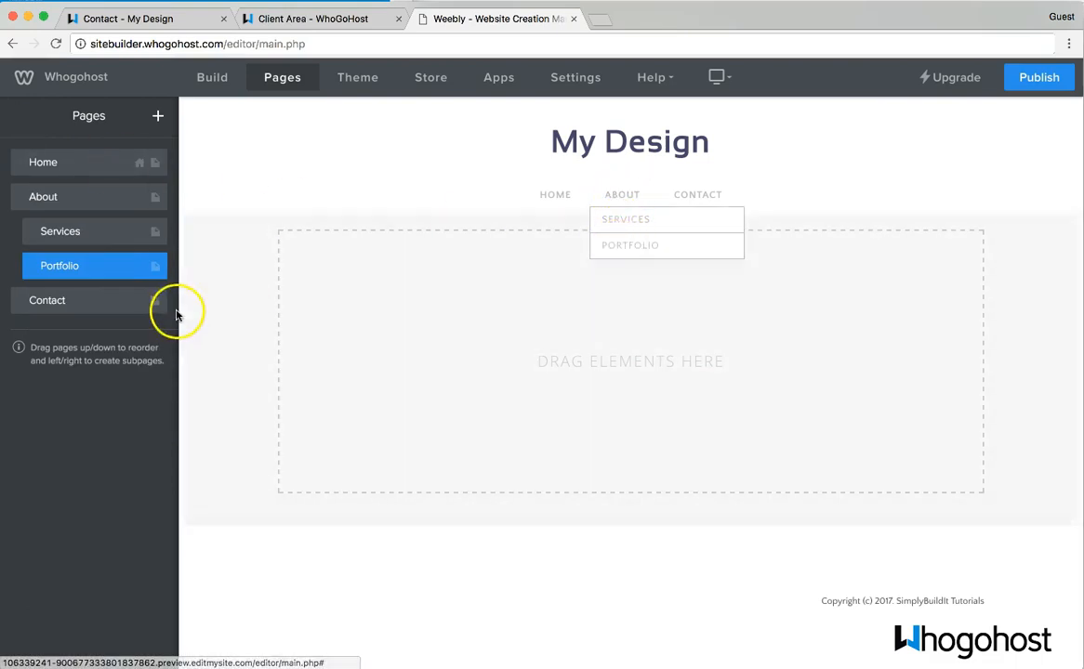
pyautogui.moveTo(30, 269); pyautogui.dragTo(18, 262)
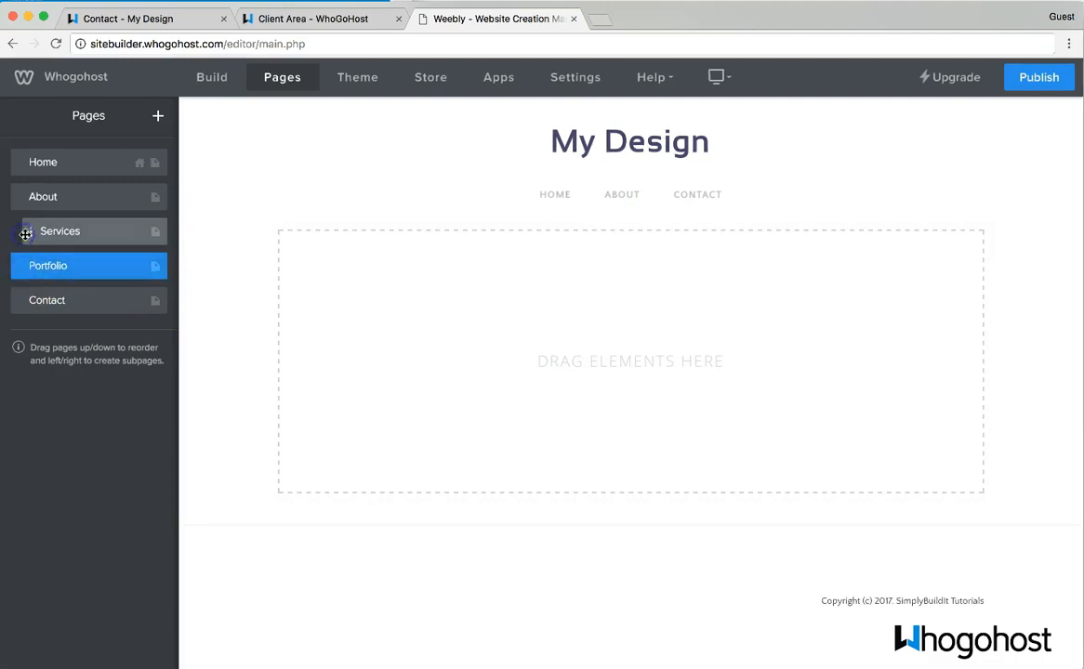
# - Move Services to the top level and check its Header Type stays No Header
pyautogui.click(29, 236)
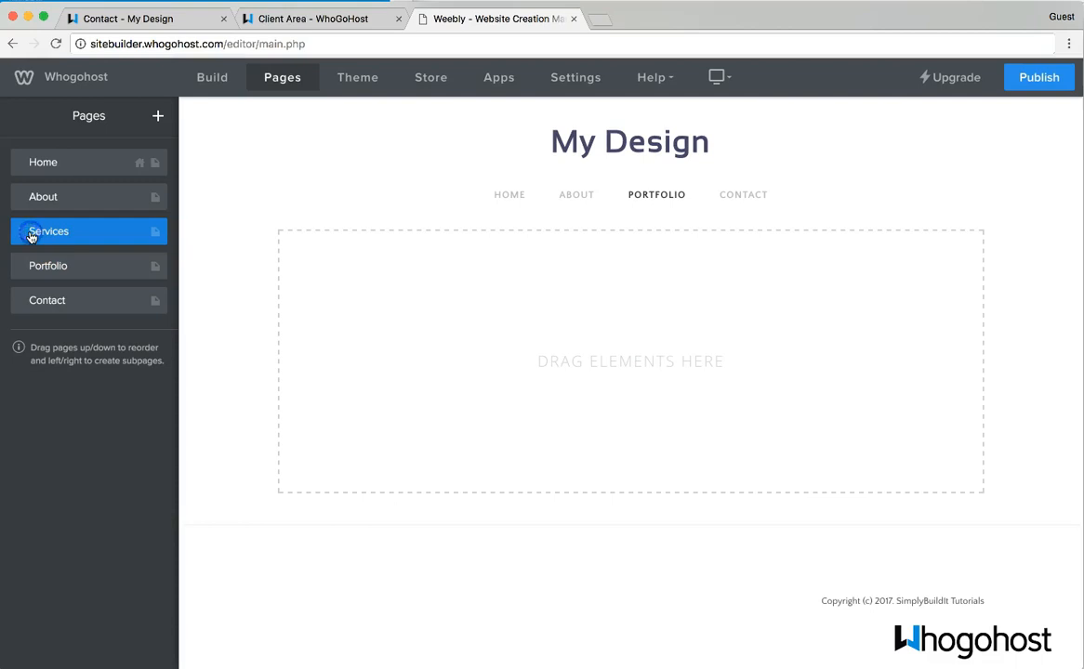
pyautogui.click(40, 244)
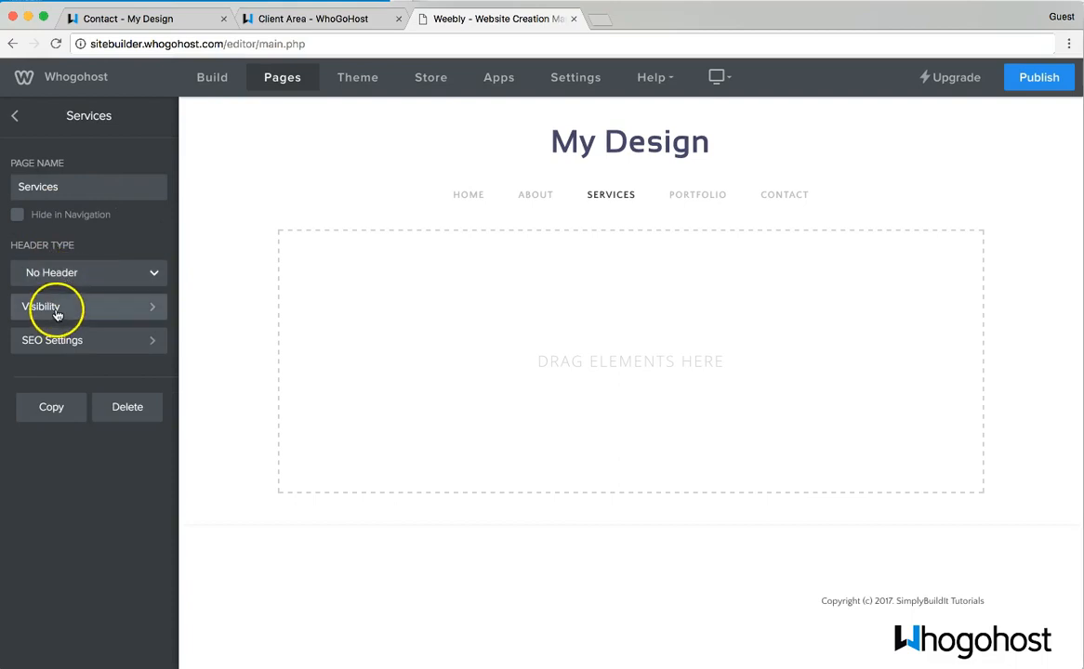
pyautogui.click(113, 272)
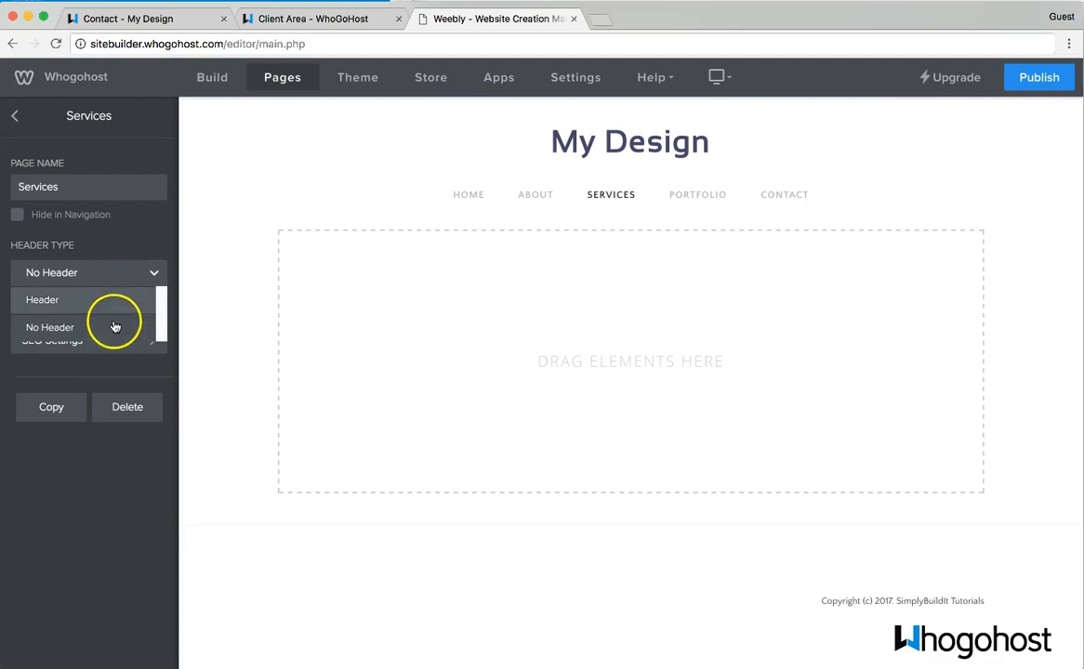
pyautogui.click(13, 118)
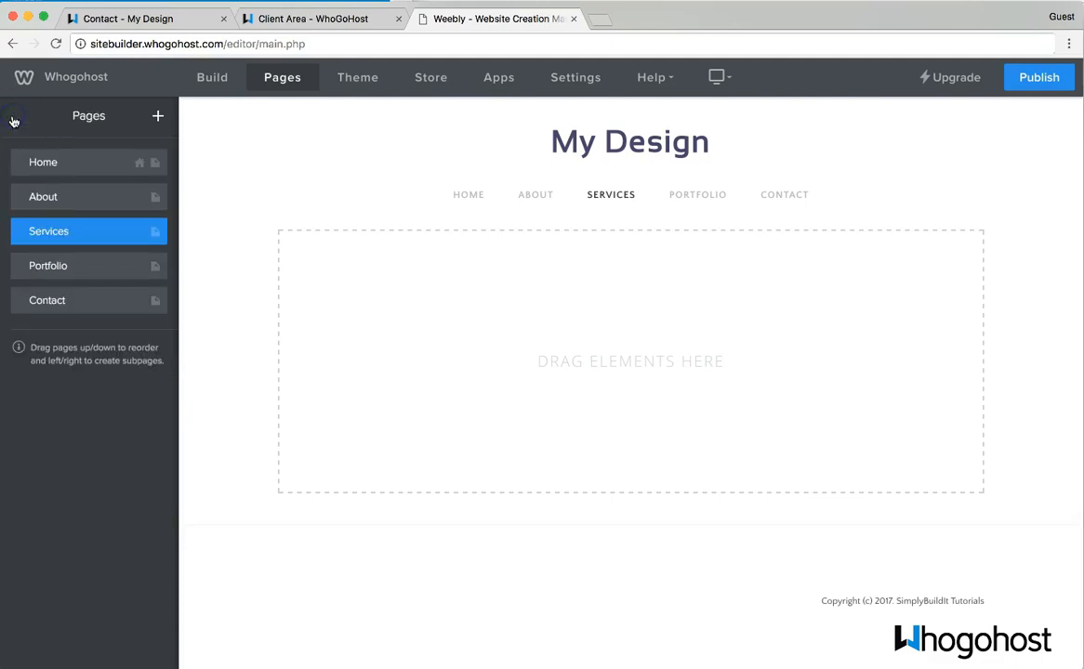
# - On the About page, set the red header section's background type to Image
pyautogui.click(529, 202)
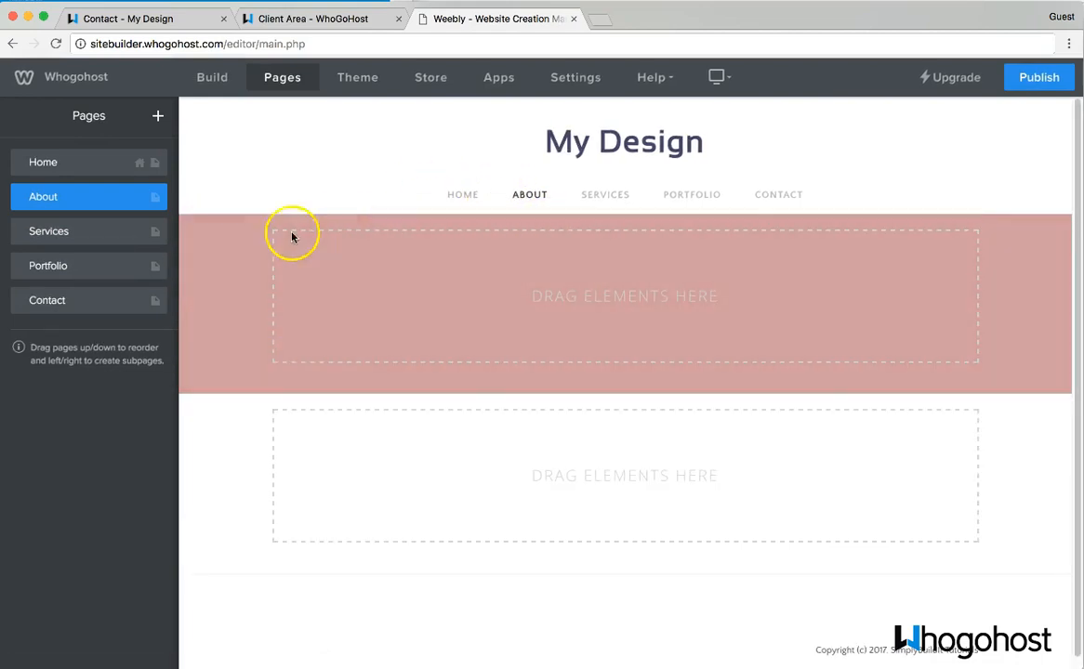
pyautogui.click(233, 261)
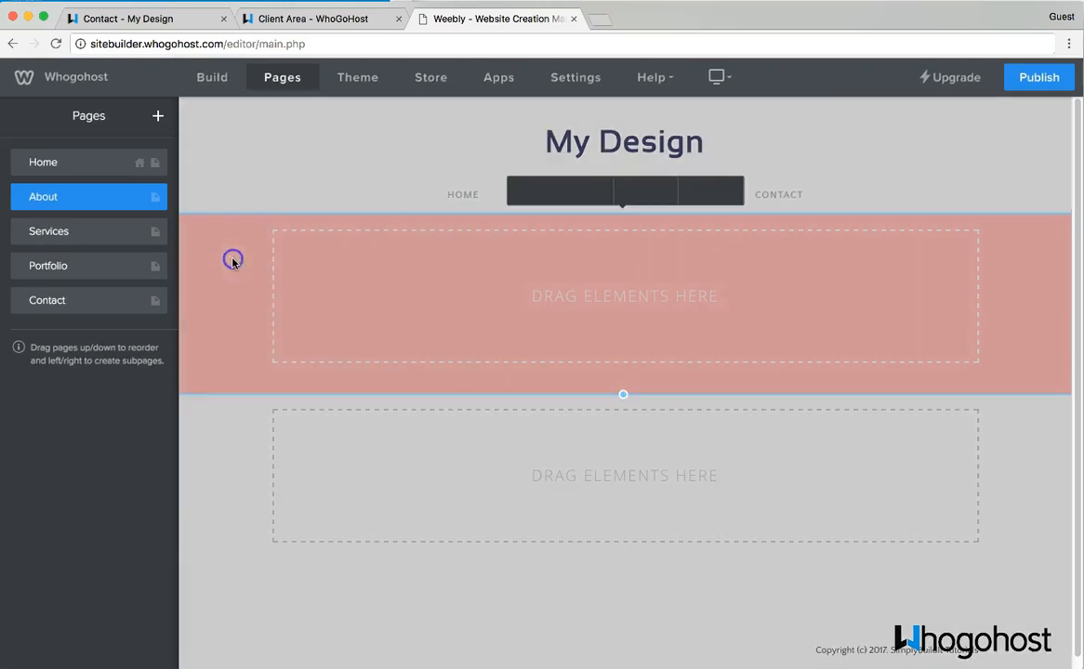
pyautogui.click(549, 190)
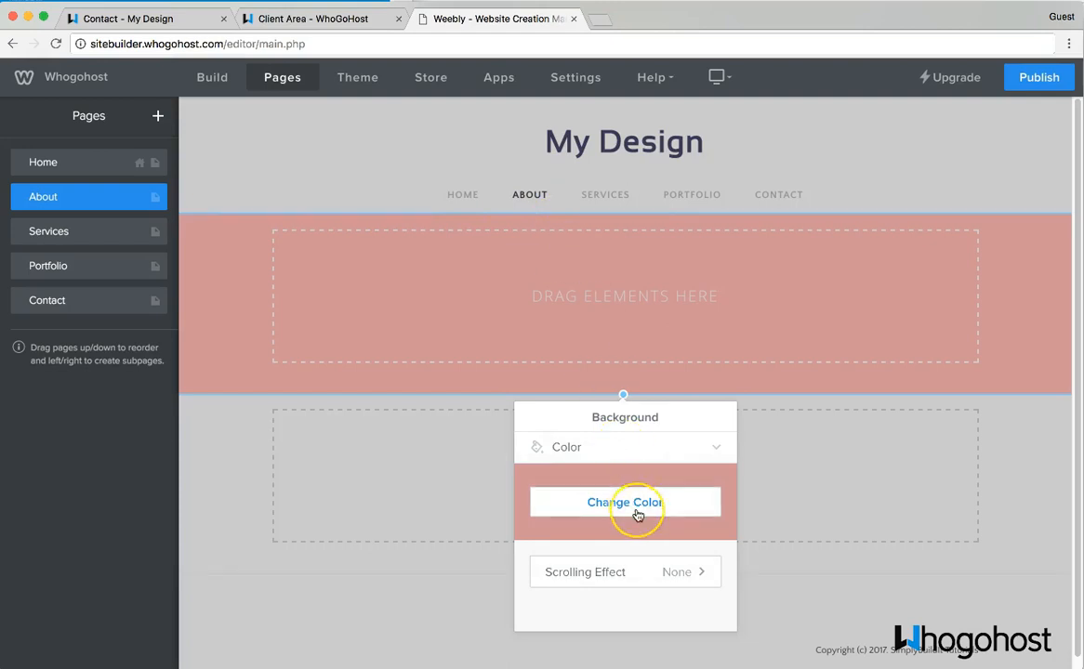
pyautogui.click(719, 450)
pyautogui.click(617, 454)
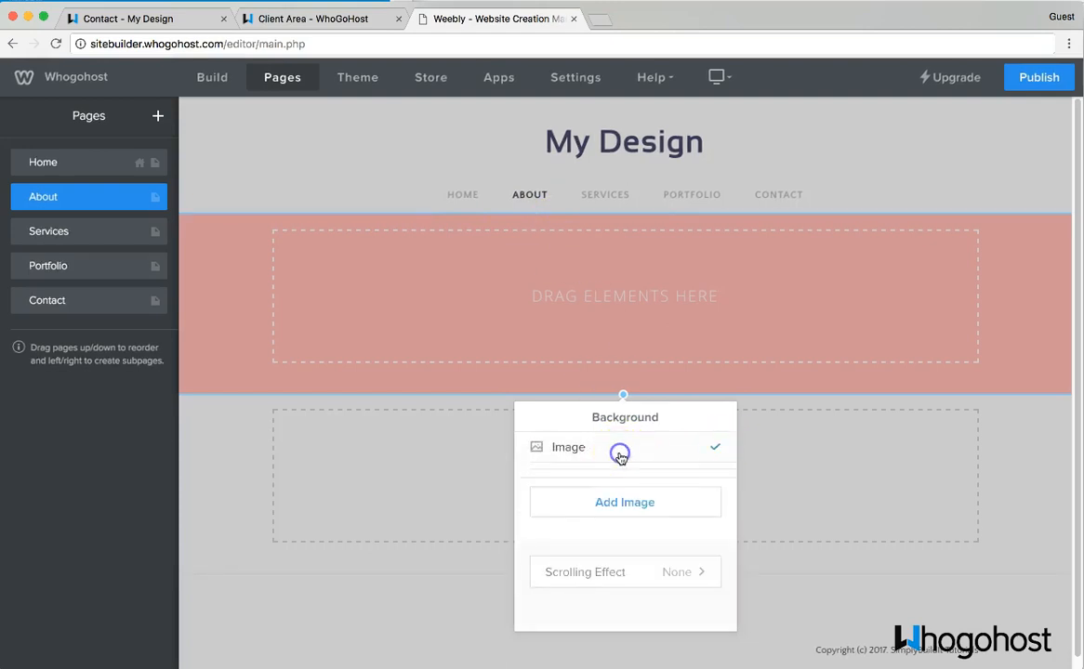
pyautogui.click(622, 510)
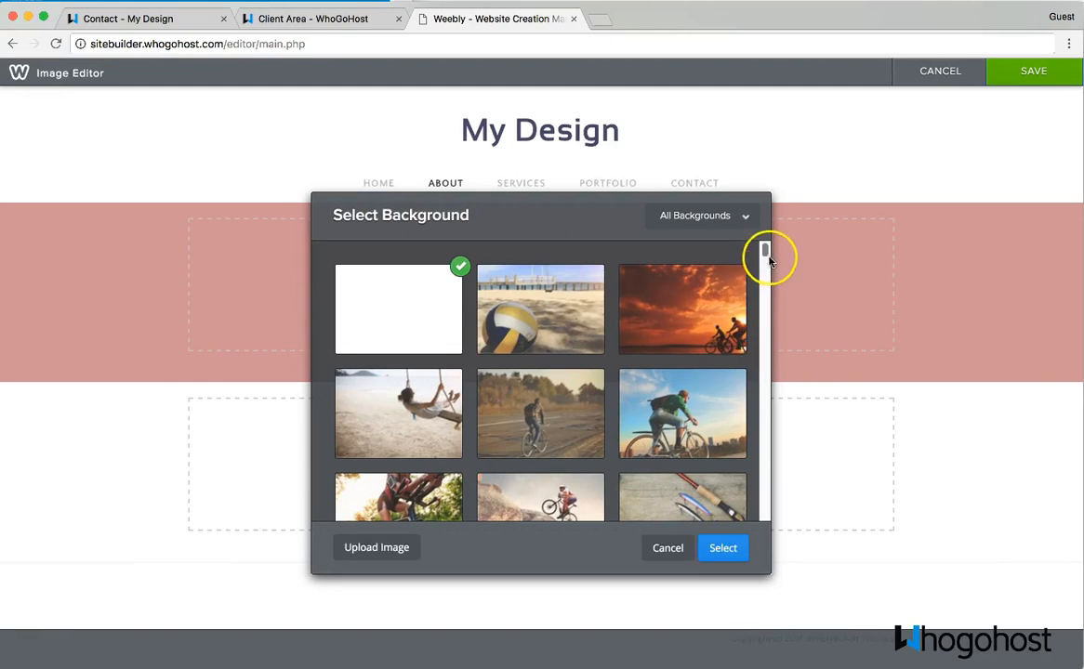
# - Apply the soft-focus blossoming branch photo, reposition it to frame the branches, and save
pyautogui.moveTo(765, 253); pyautogui.dragTo(767, 282)
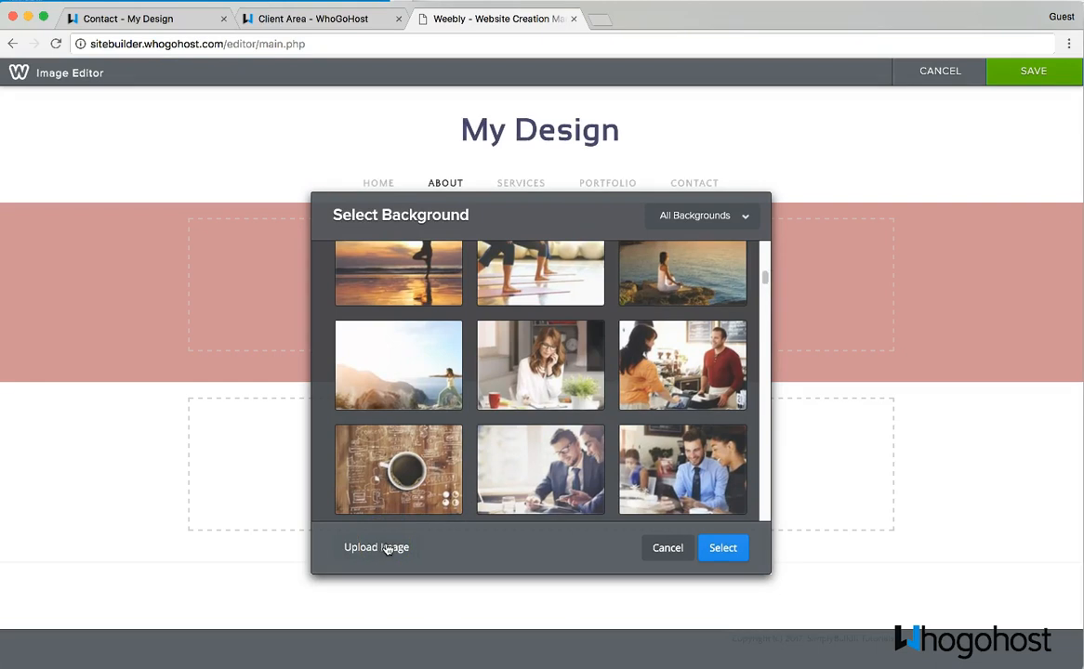
pyautogui.click(1015, 292)
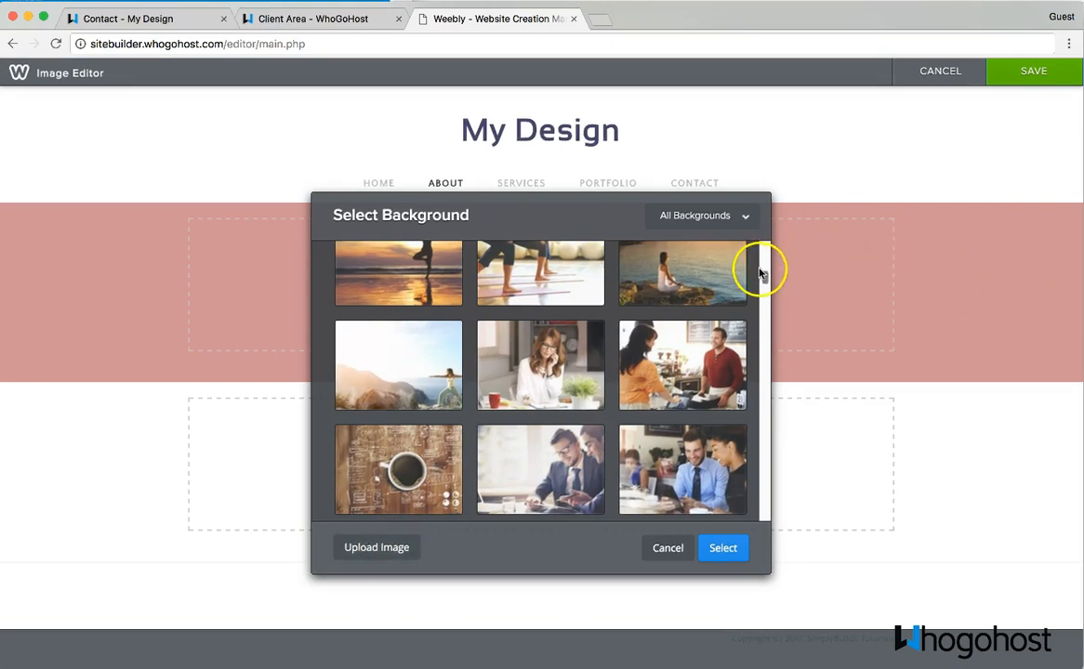
pyautogui.moveTo(765, 276); pyautogui.dragTo(768, 305)
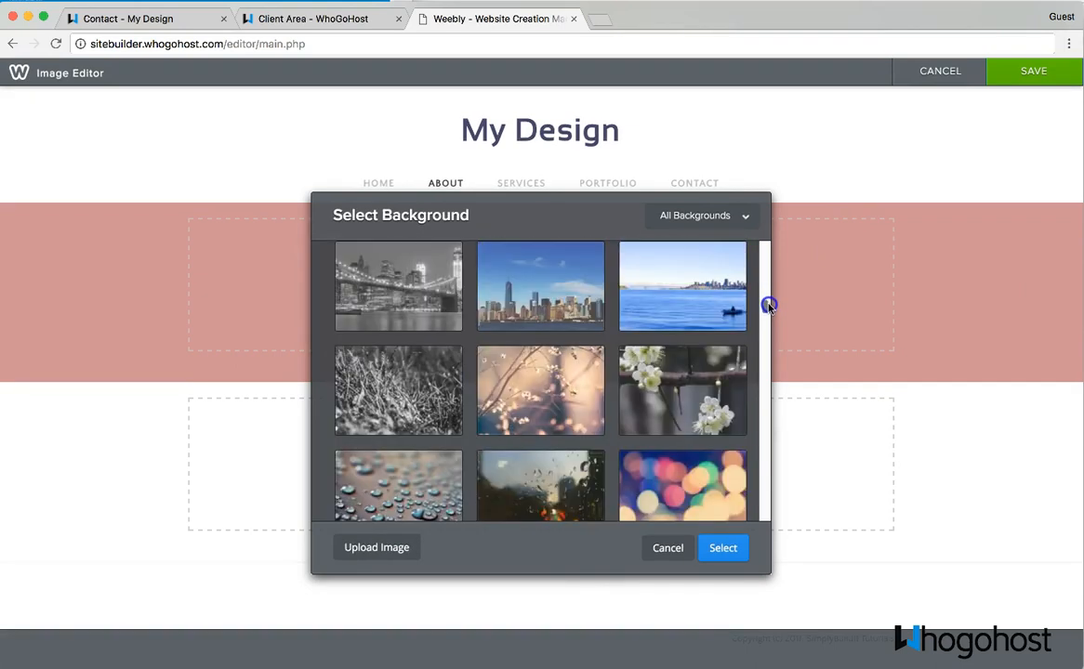
pyautogui.click(569, 404)
pyautogui.click(723, 547)
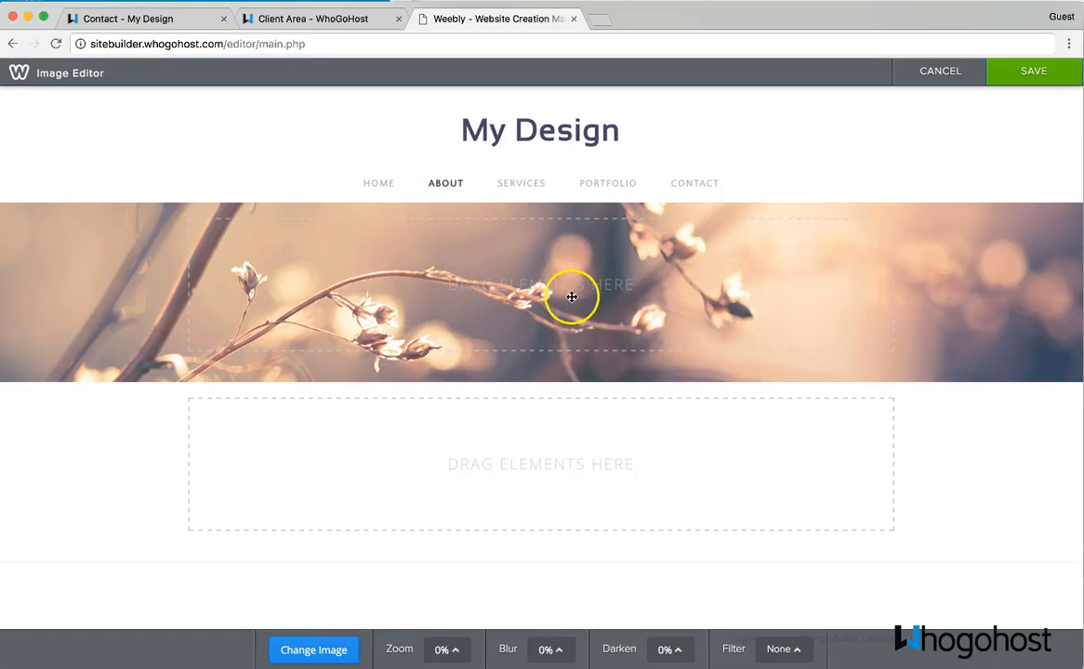
pyautogui.moveTo(127, 255); pyautogui.dragTo(114, 398)
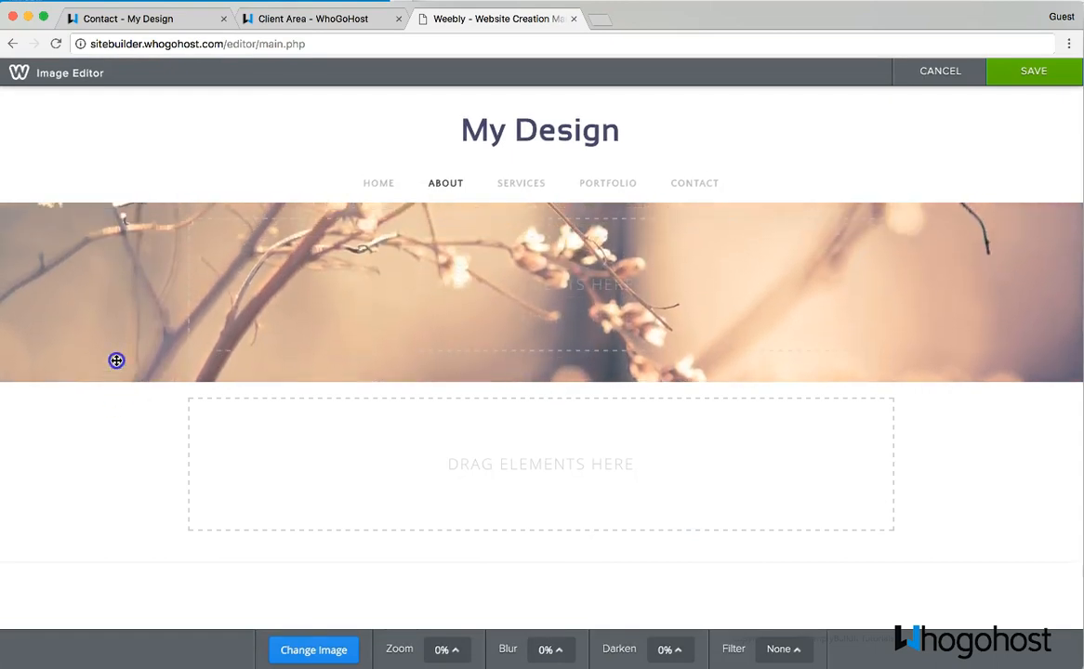
pyautogui.moveTo(114, 288); pyautogui.dragTo(120, 260)
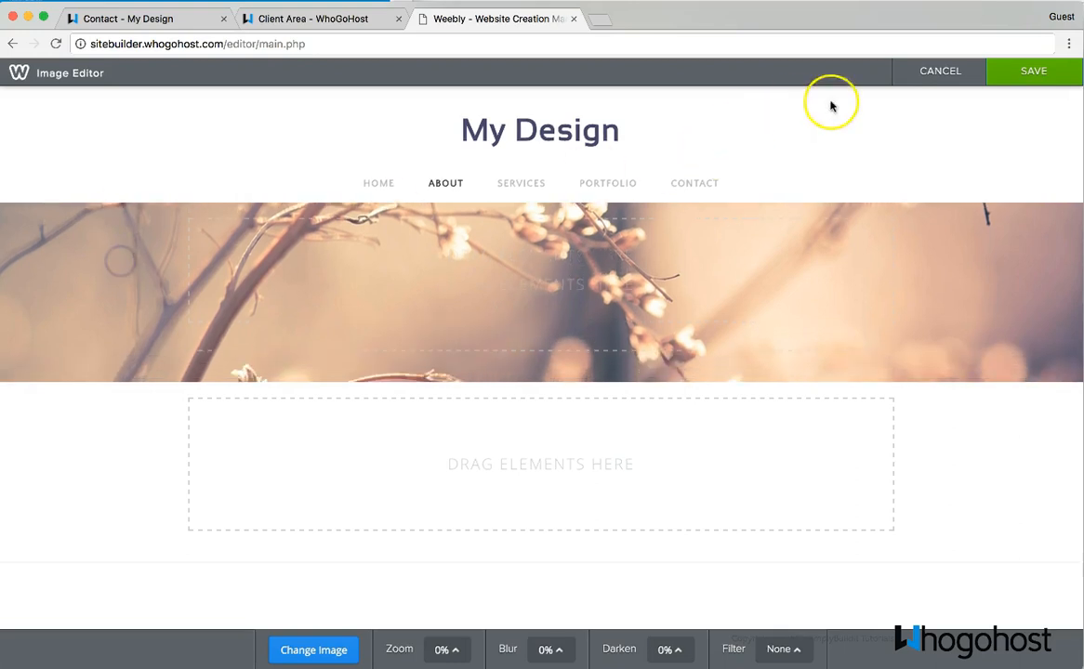
pyautogui.click(1053, 73)
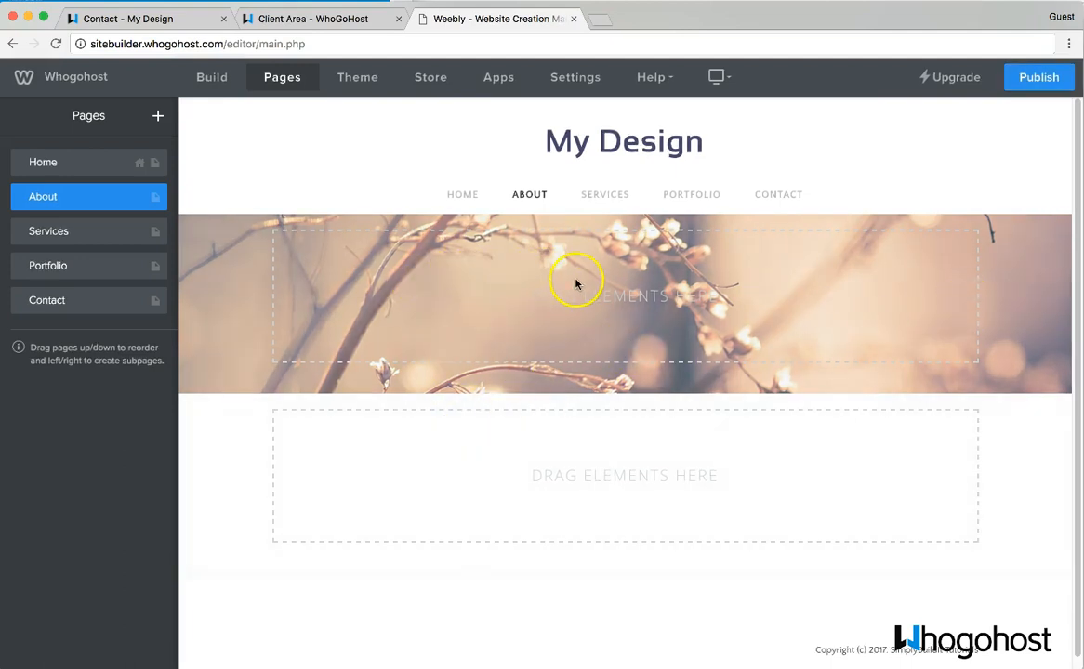
# - Drop a Section below the About header and apply the three-photo Team layout
pyautogui.click(214, 78)
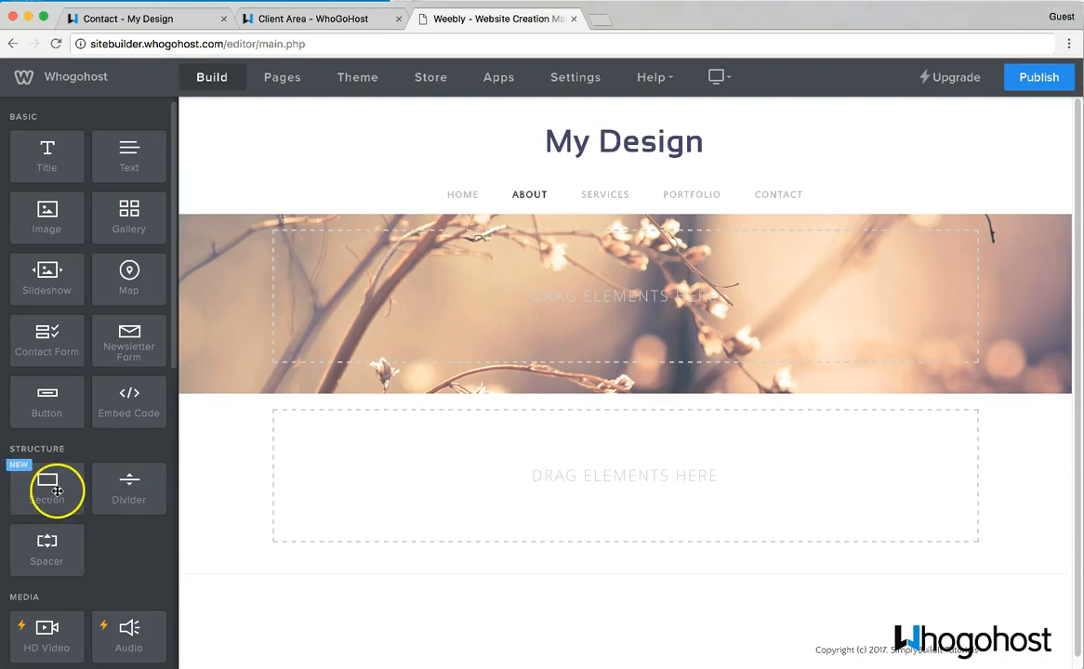
pyautogui.moveTo(53, 484); pyautogui.dragTo(564, 487)
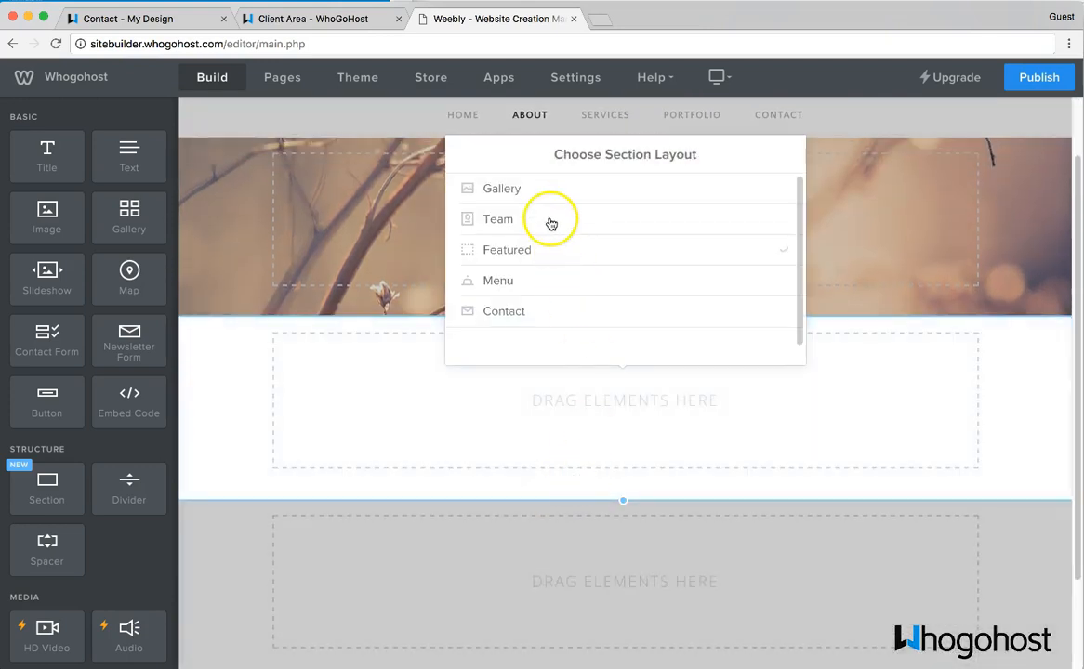
pyautogui.click(551, 221)
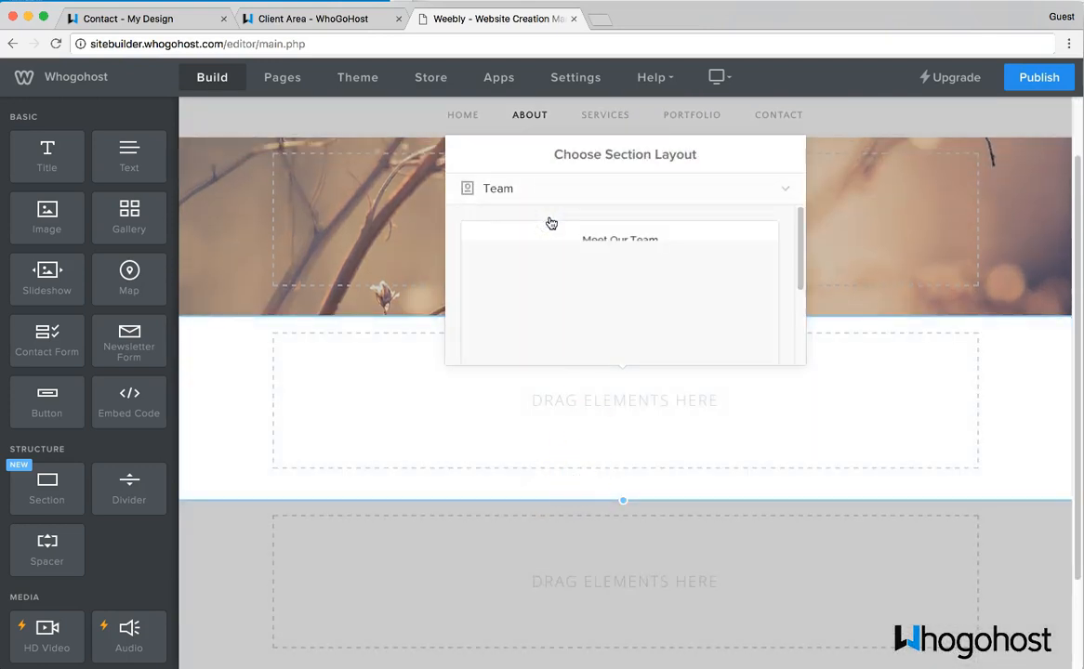
pyautogui.scroll(-5, 573, 263)
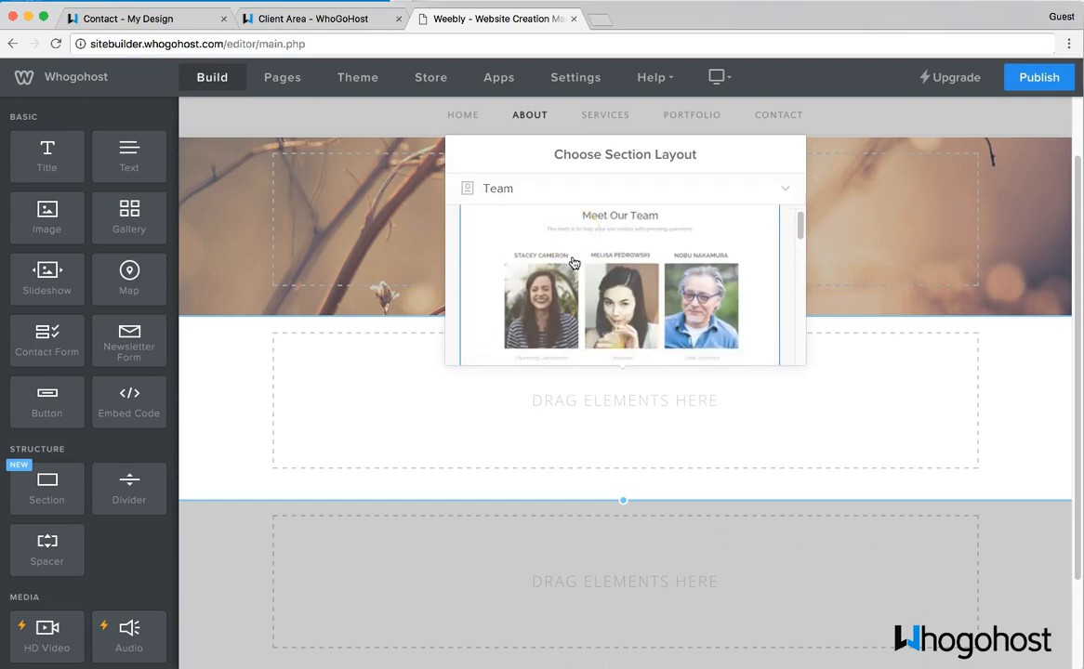
pyautogui.scroll(-5, 574, 263)
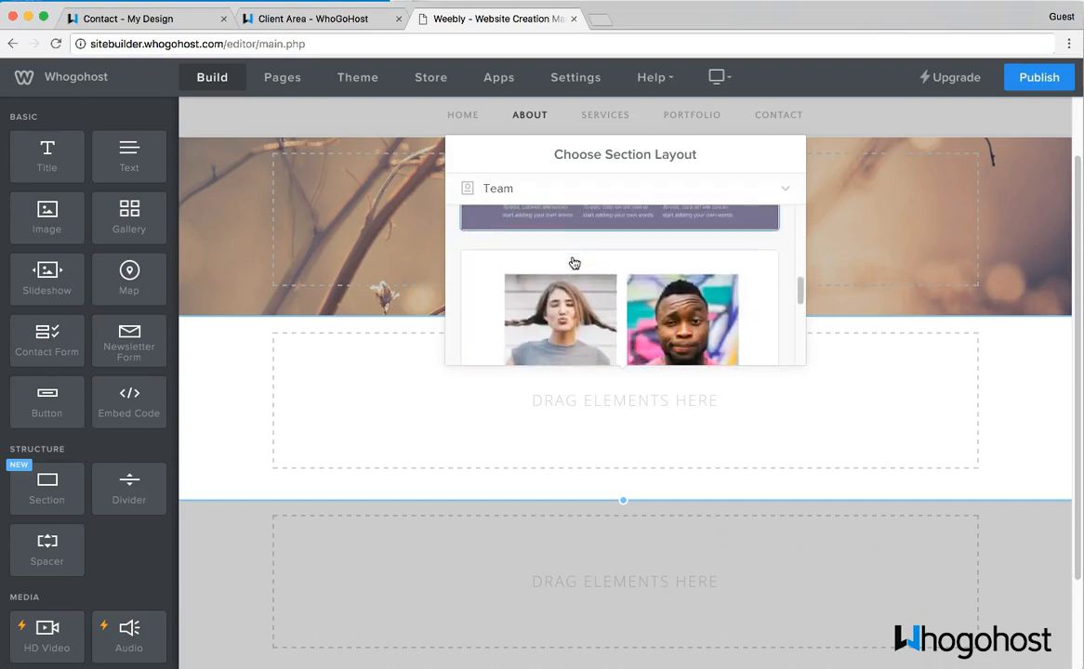
pyautogui.scroll(-3, 574, 264)
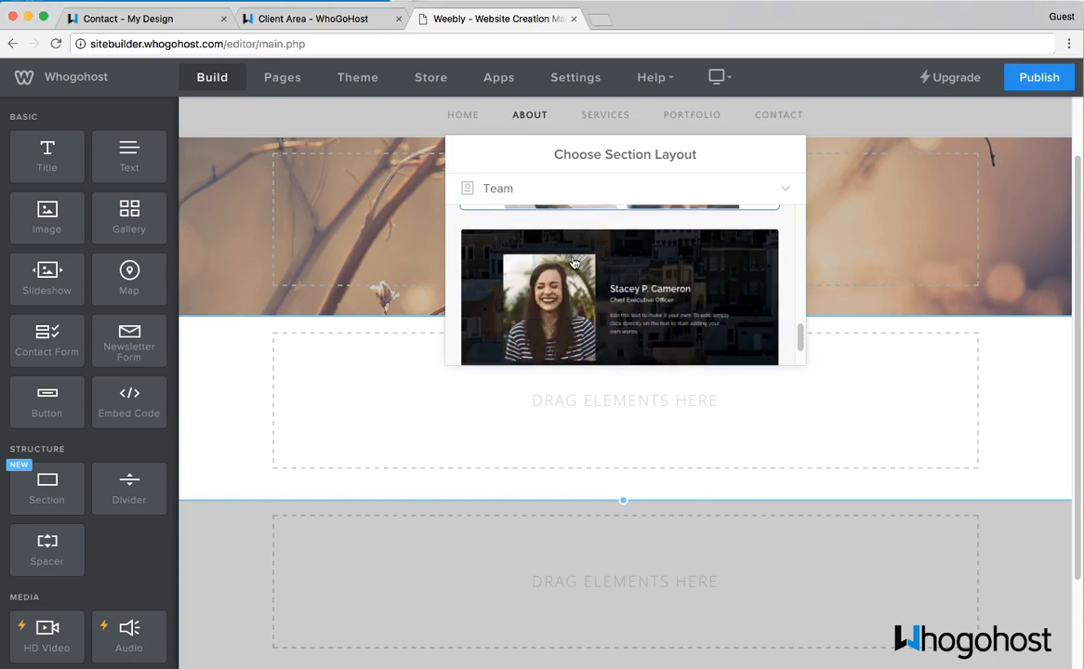
pyautogui.scroll(5, 574, 263)
pyautogui.scroll(3, 573, 263)
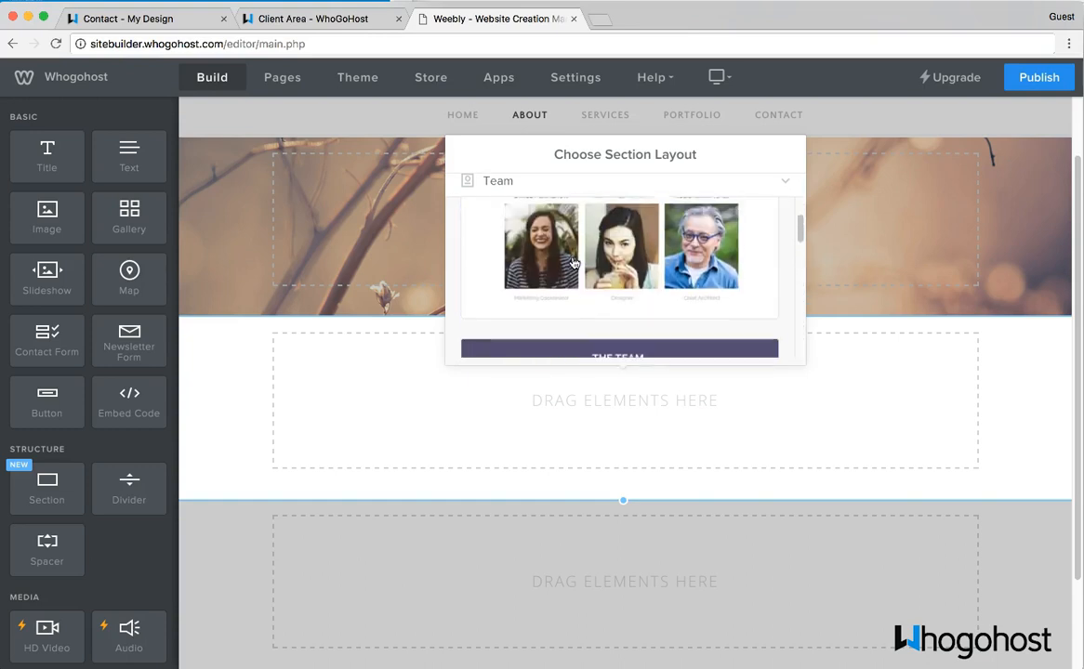
pyautogui.click(573, 263)
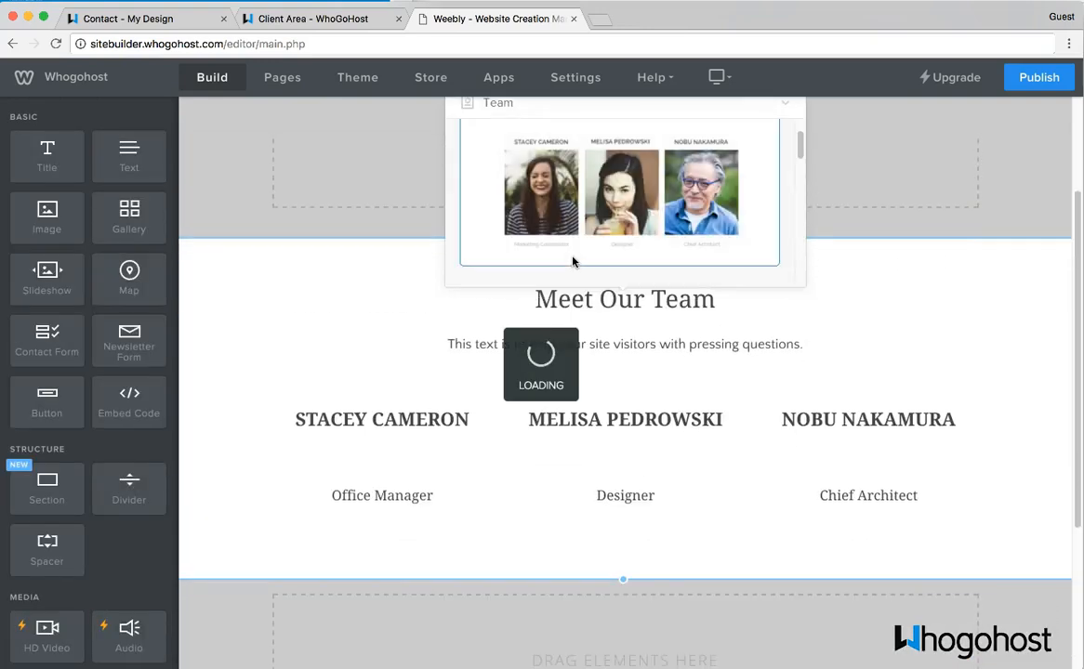
pyautogui.scroll(2, 665, 234)
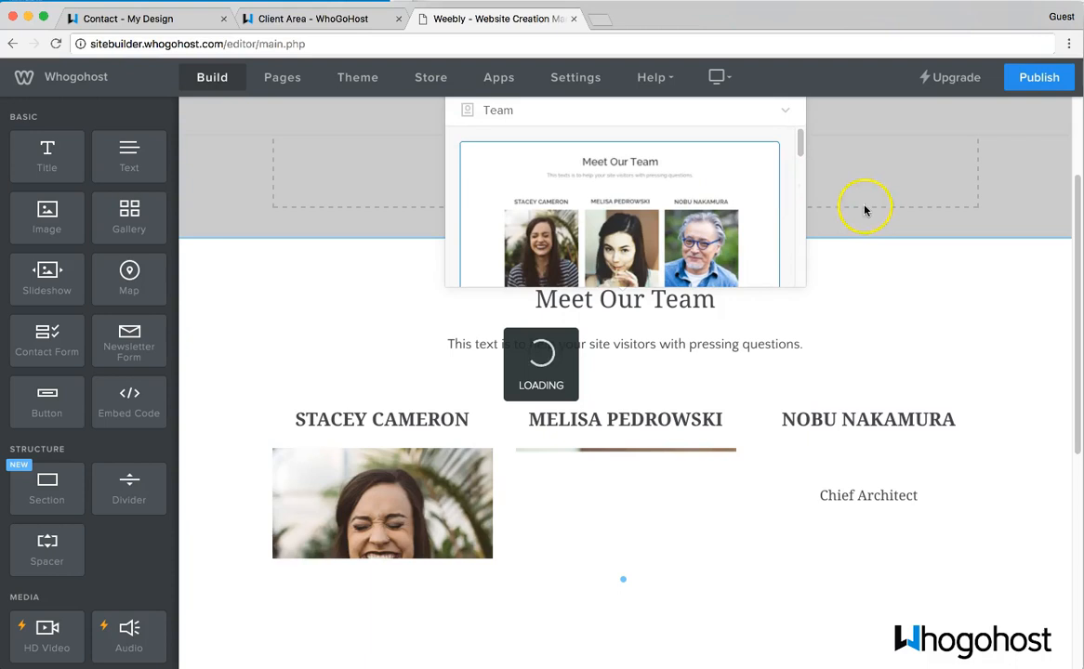
pyautogui.click(774, 131)
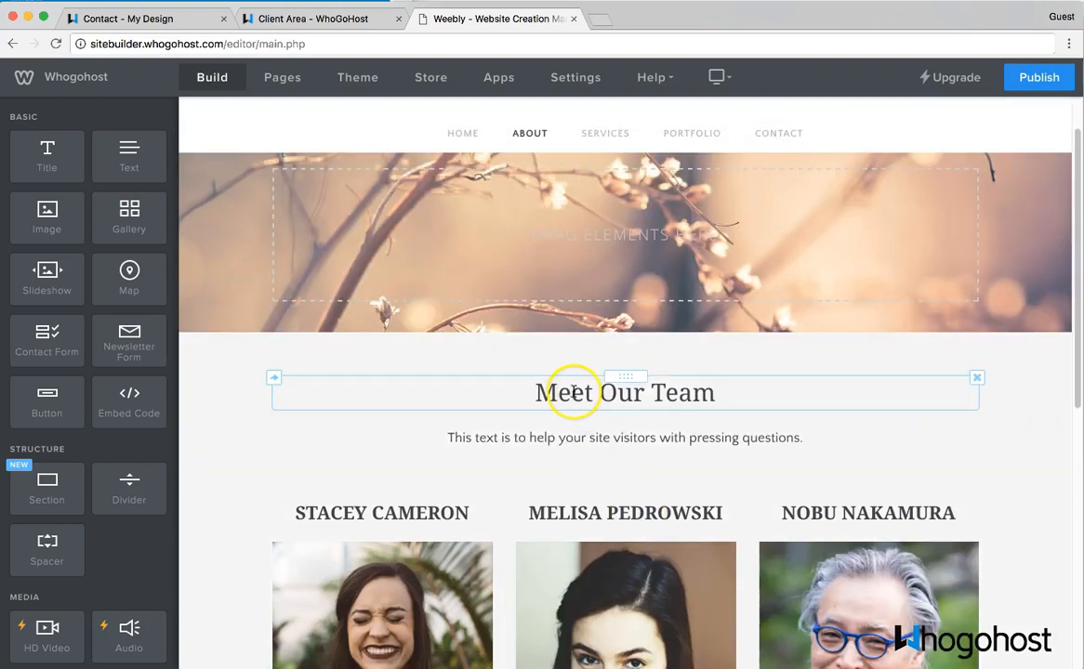
# - Delete the intro paragraph under the Meet Our Team heading
pyautogui.click(691, 392)
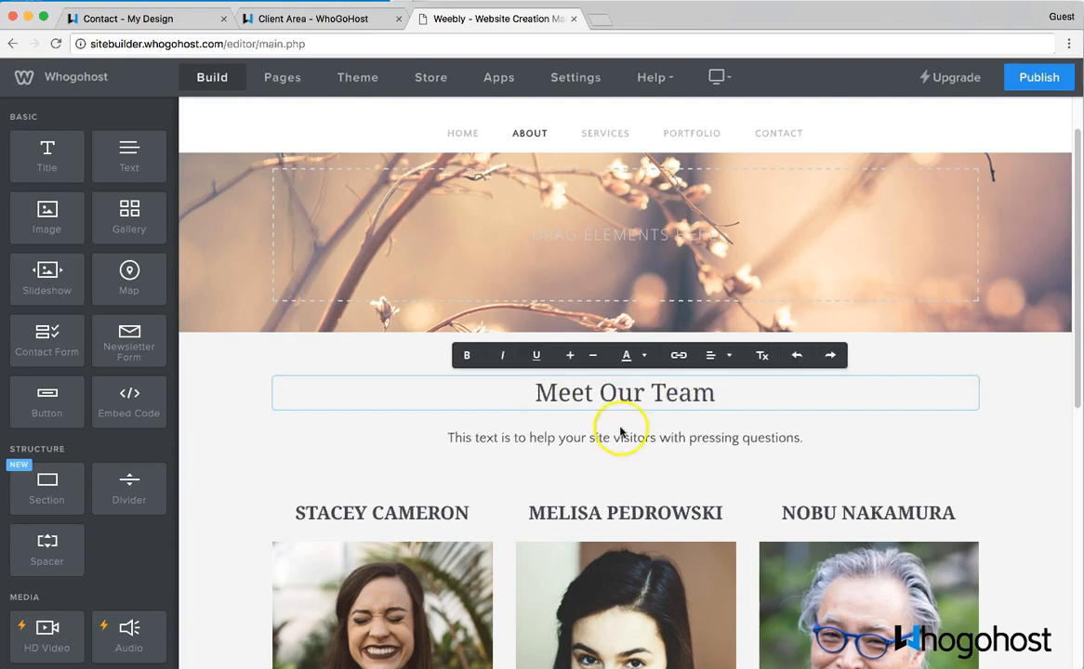
pyautogui.click(483, 438)
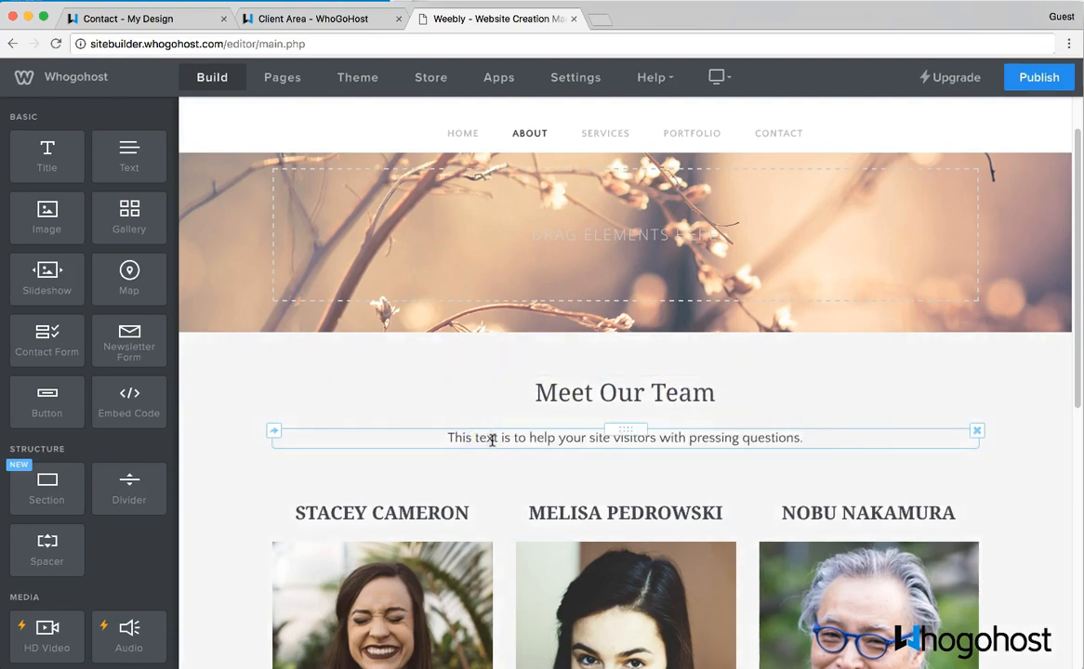
pyautogui.click(977, 433)
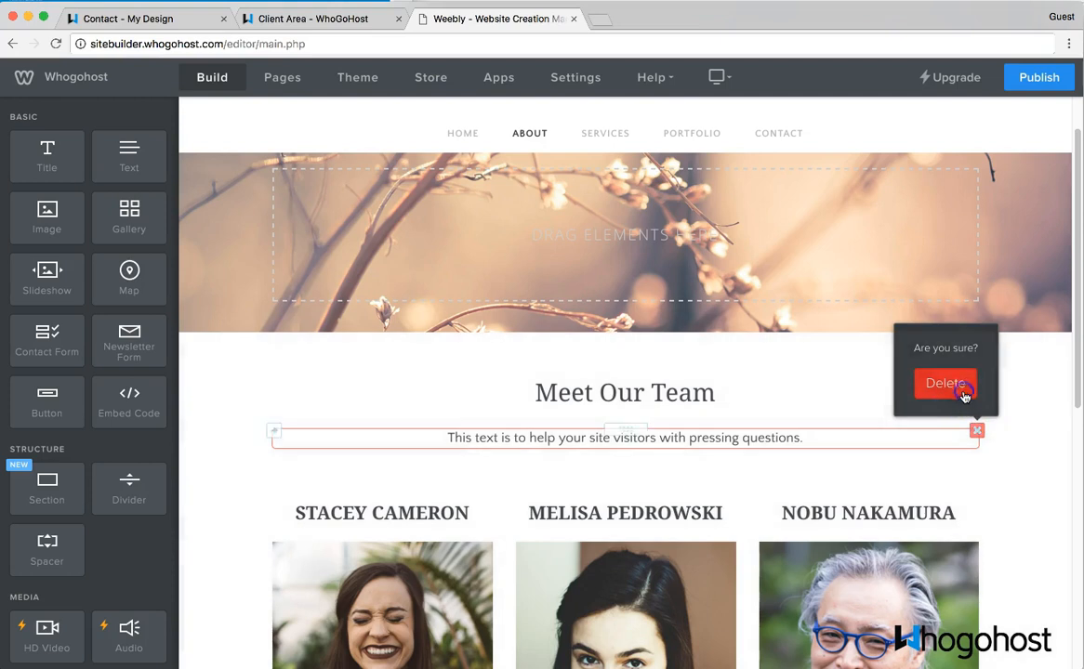
pyautogui.click(963, 395)
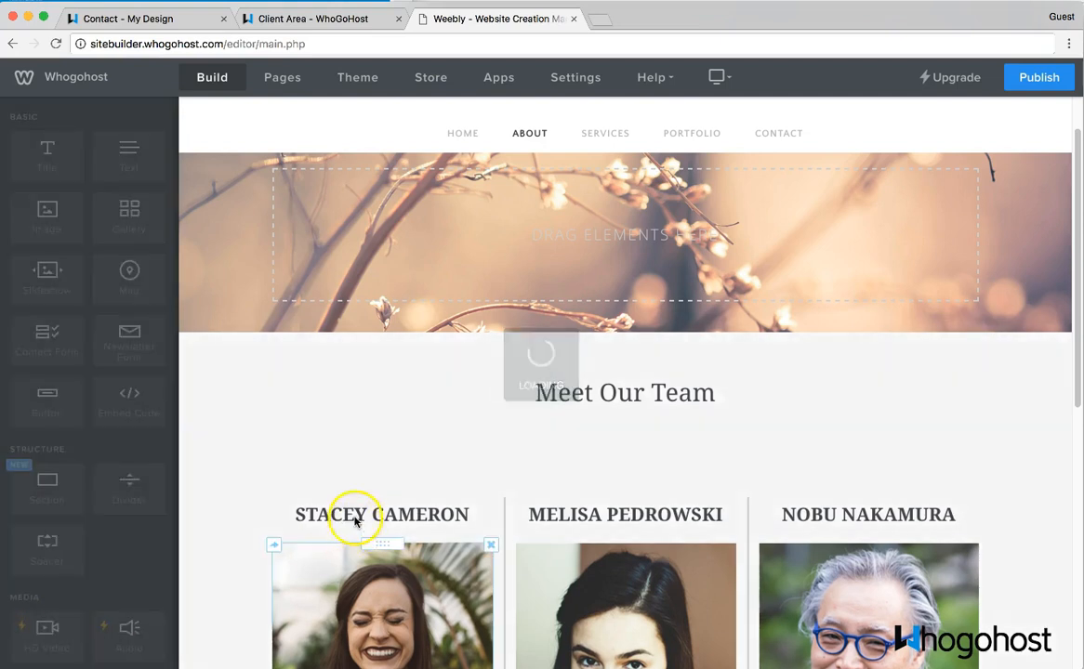
# - Open the first team photo's image settings, then dismiss them without replacing the photo
pyautogui.scroll(-1, 356, 497)
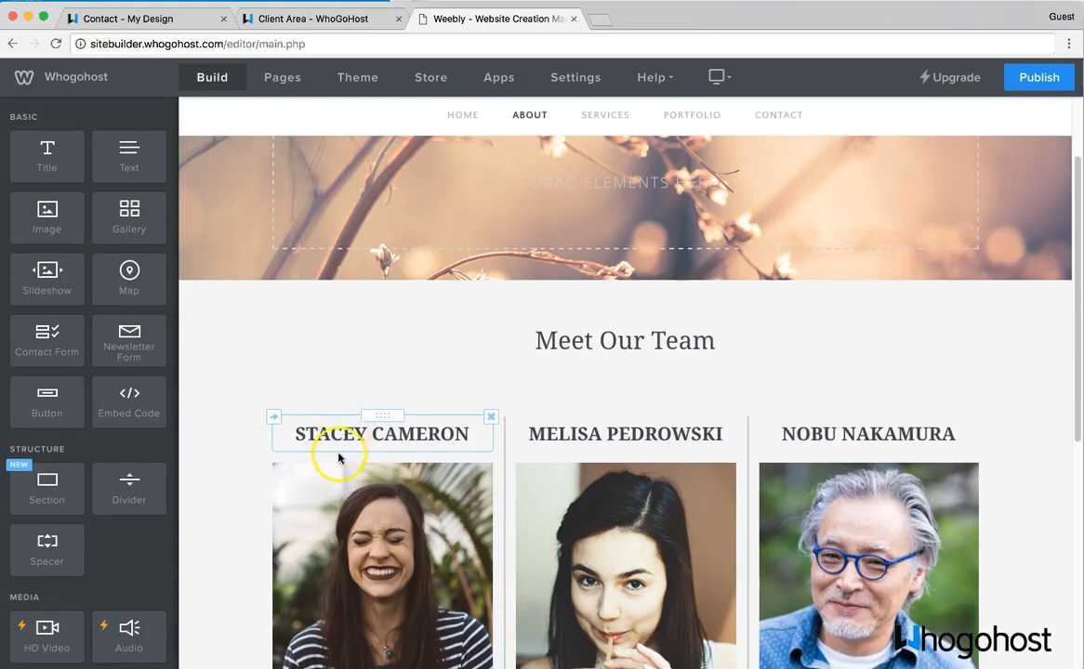
pyautogui.scroll(-4, 338, 458)
pyautogui.click(375, 369)
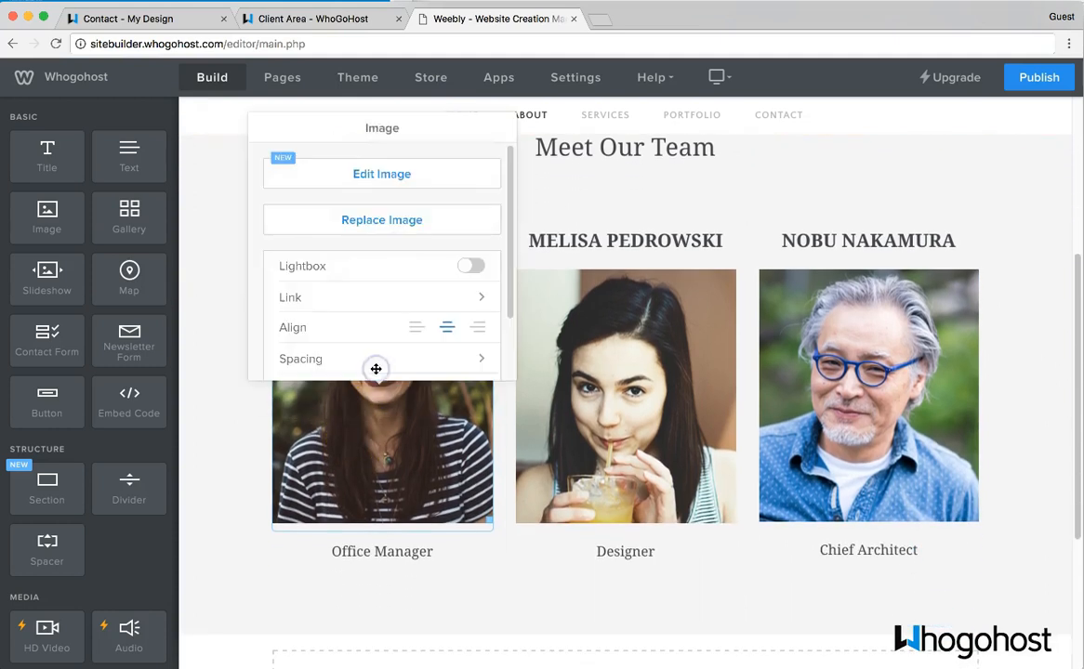
pyautogui.click(363, 481)
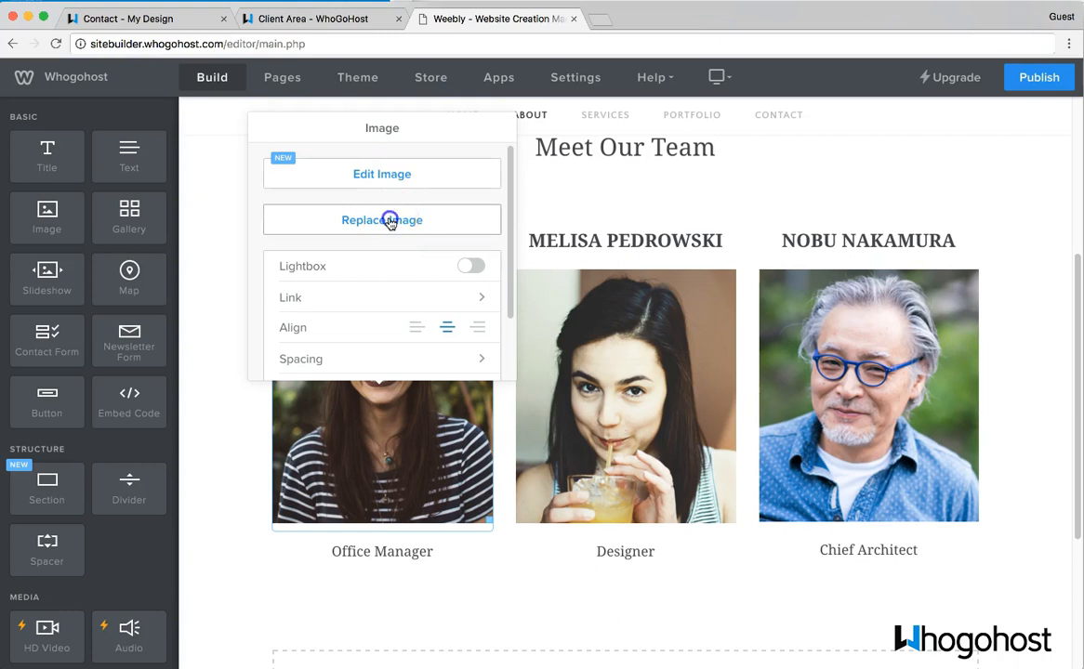
pyautogui.click(390, 221)
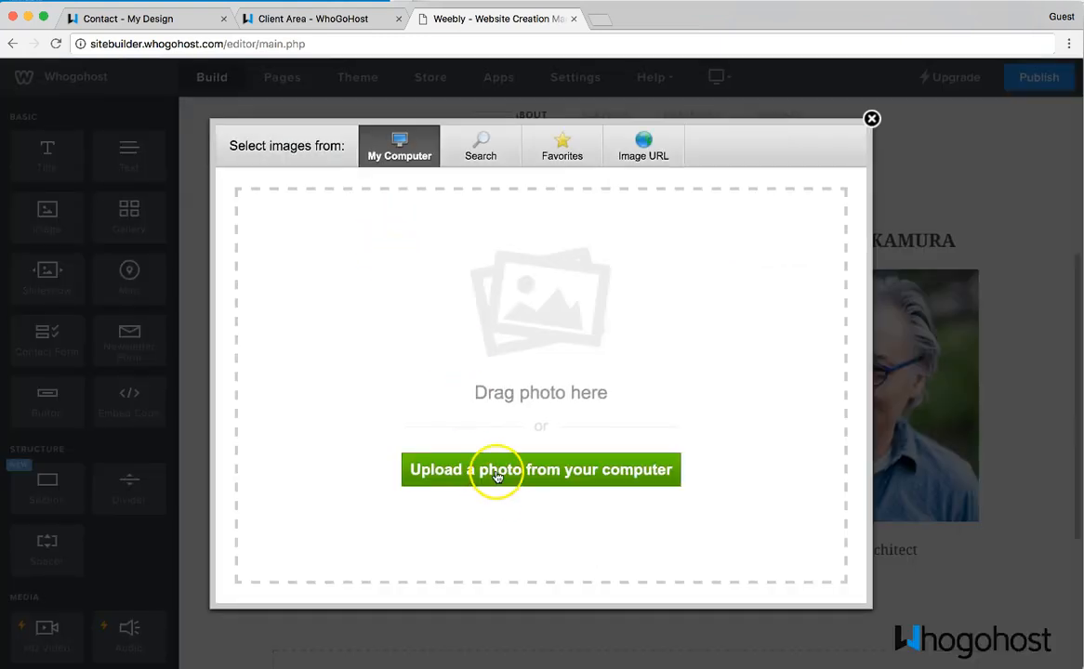
pyautogui.click(871, 120)
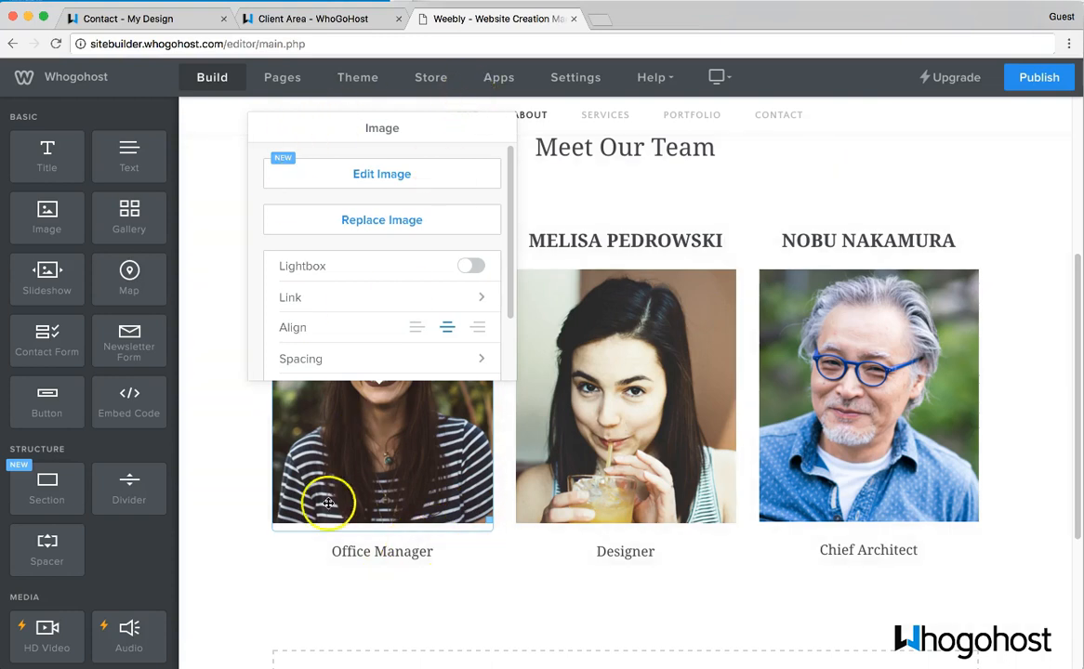
pyautogui.click(363, 600)
# - Scroll through the About page, then switch to the Services page
pyautogui.scroll(-1, 592, 563)
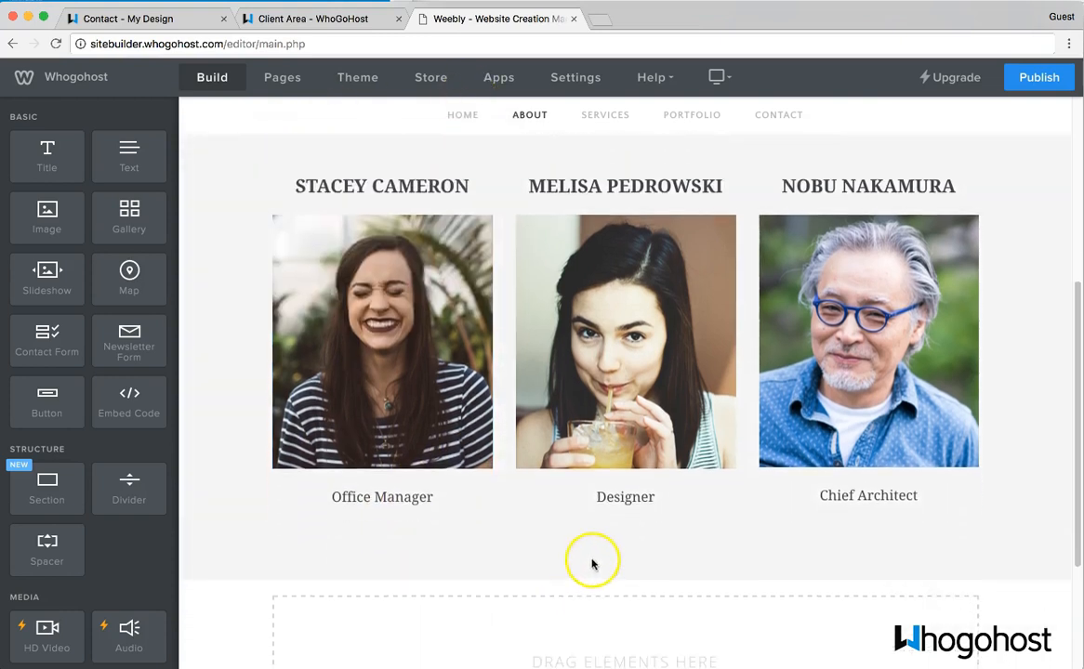
pyautogui.scroll(5, 835, 350)
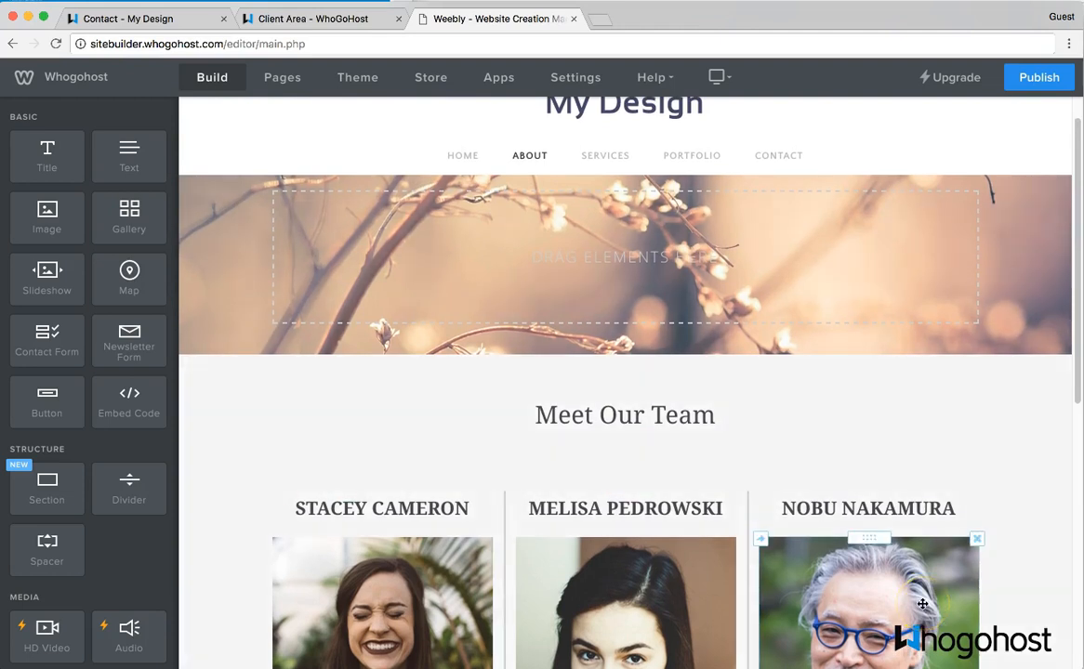
pyautogui.scroll(-4, 922, 605)
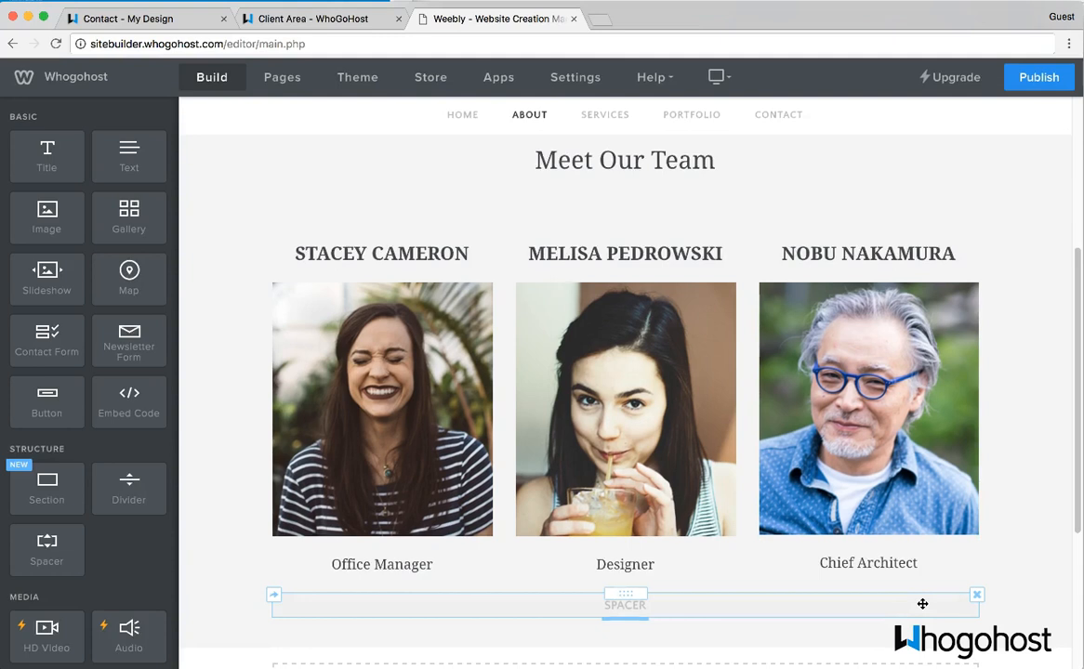
pyautogui.scroll(-3, 924, 604)
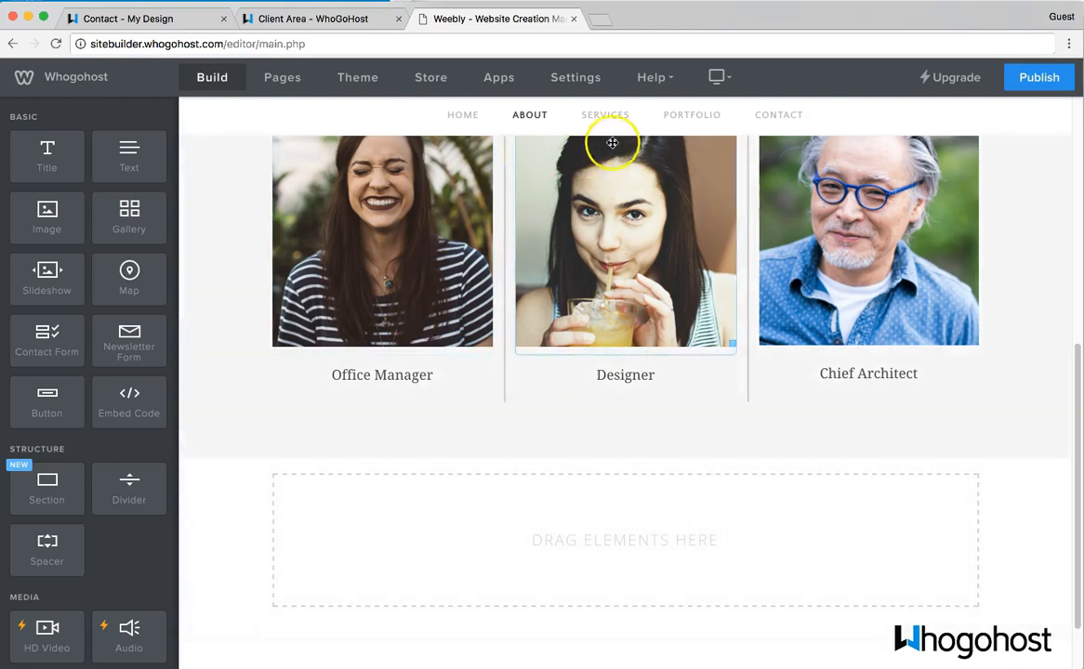
pyautogui.click(616, 116)
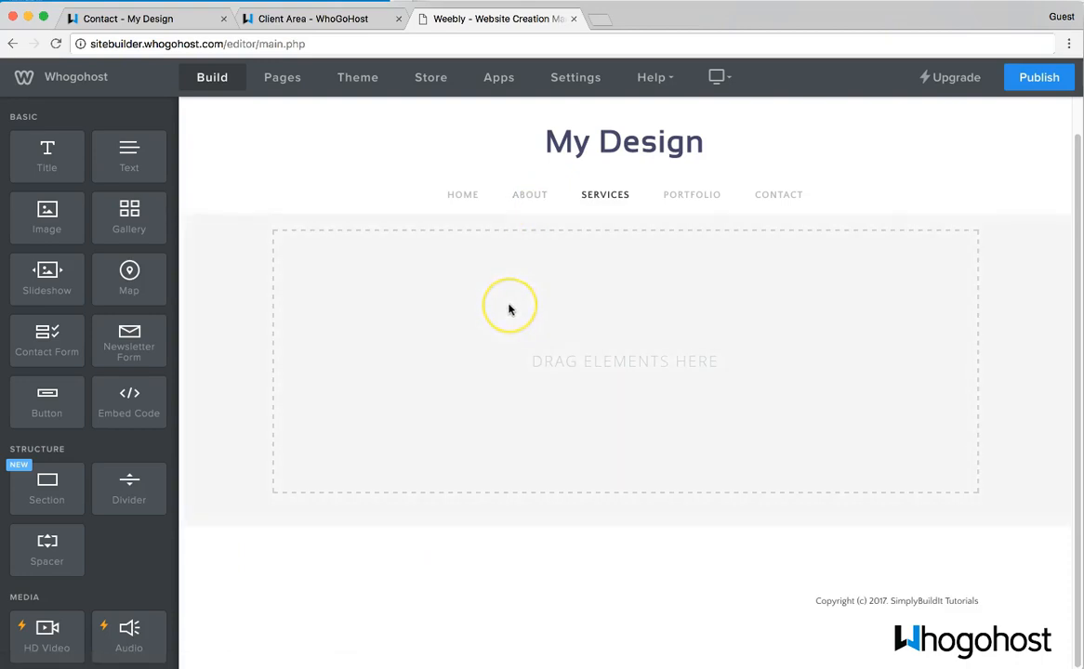
# - Set the Services header background to the volleyball-on-sand photo, repositioned to show the ball
pyautogui.click(509, 309)
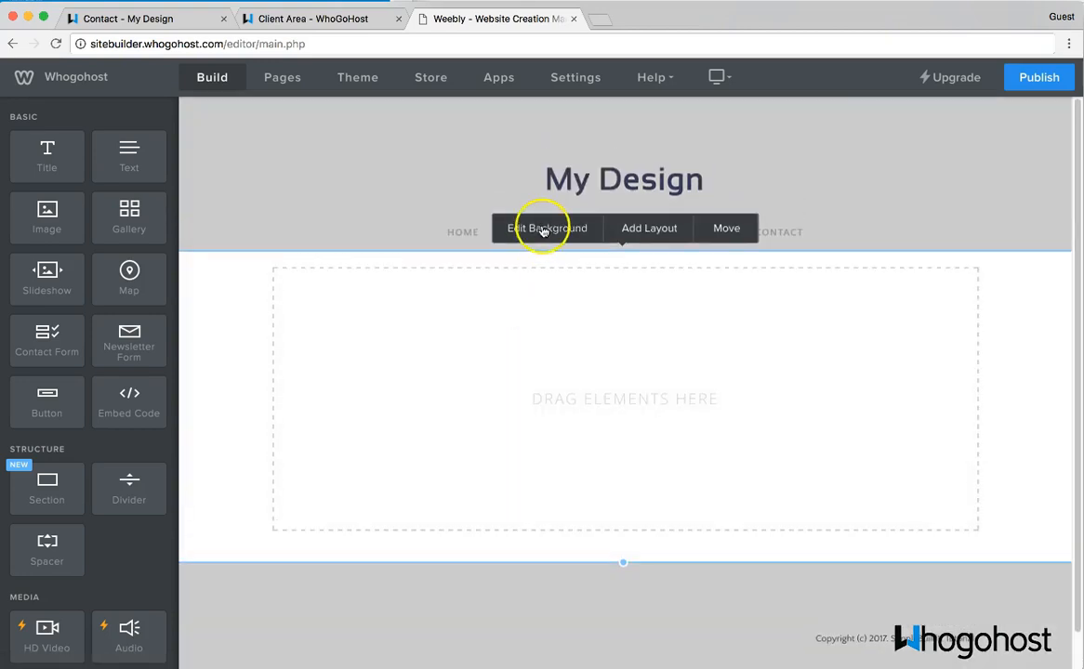
pyautogui.click(544, 230)
pyautogui.click(589, 161)
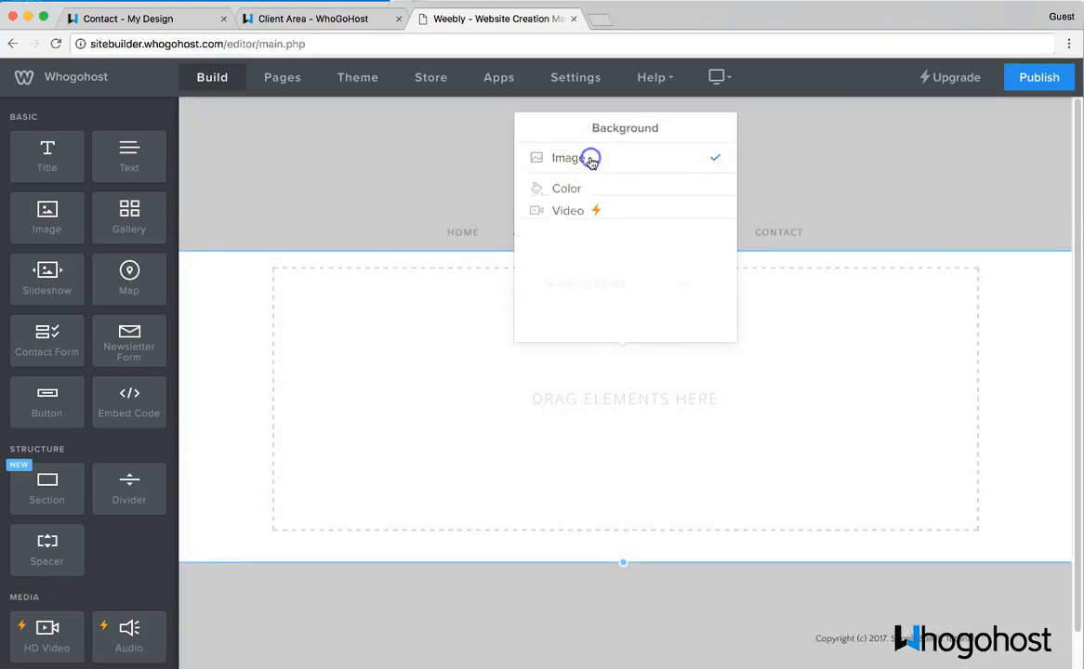
pyautogui.click(598, 215)
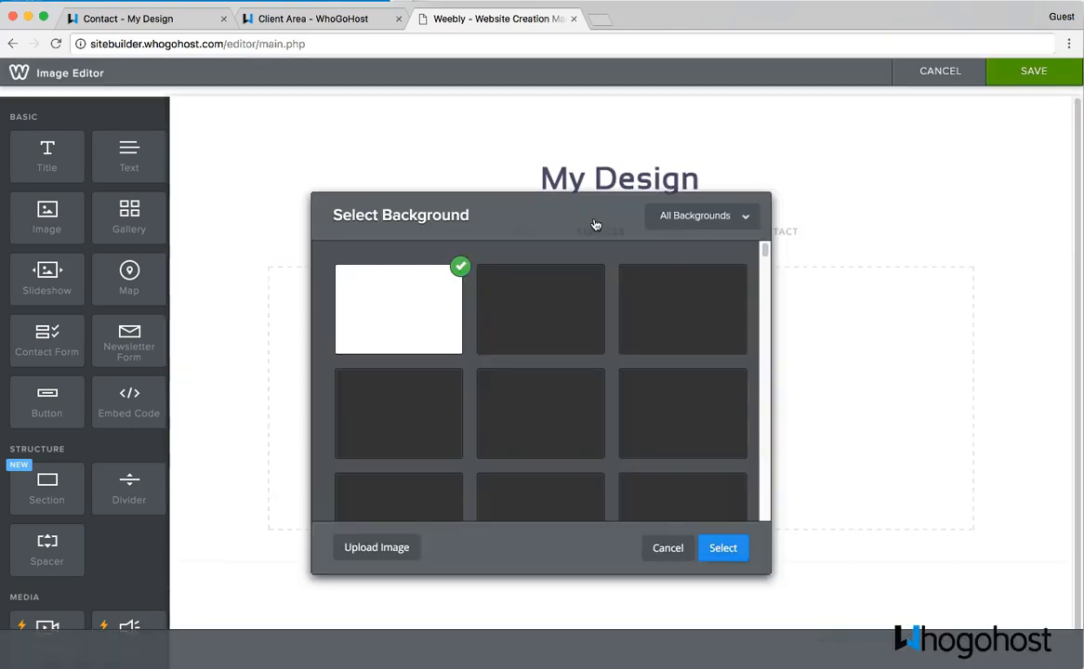
pyautogui.click(531, 338)
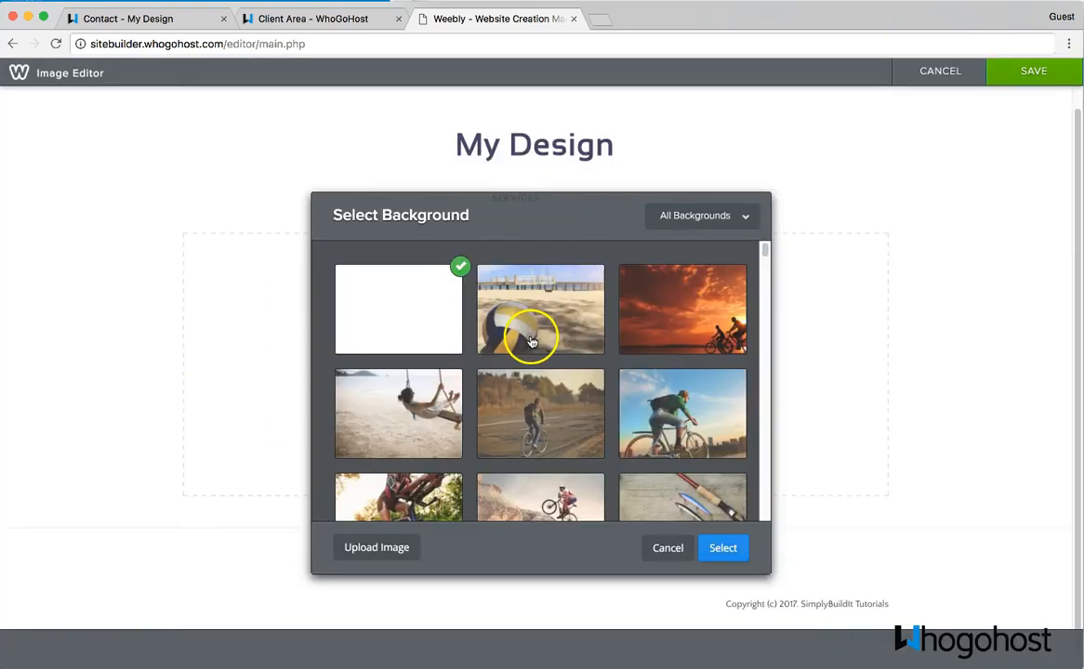
pyautogui.click(577, 319)
pyautogui.click(723, 548)
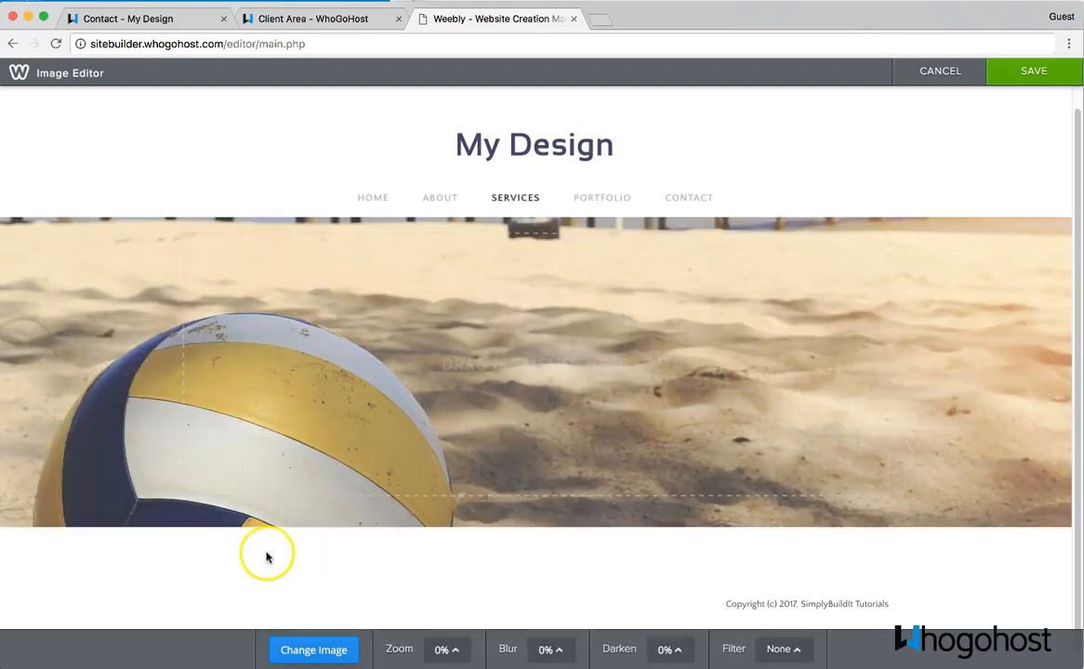
pyautogui.moveTo(490, 433); pyautogui.dragTo(520, 317)
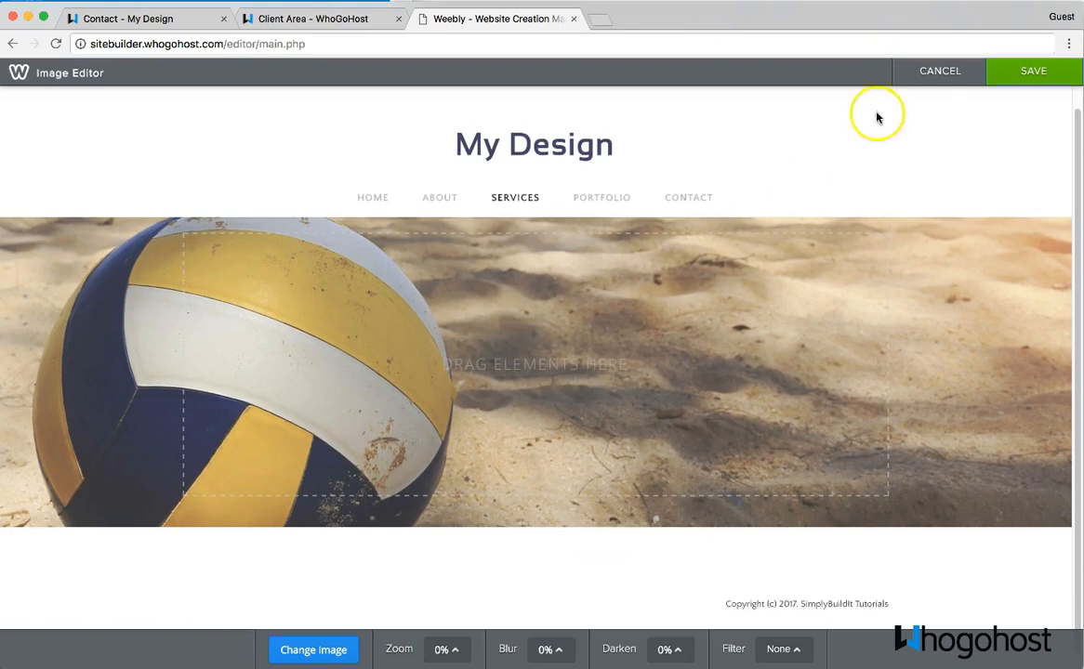
pyautogui.click(1018, 72)
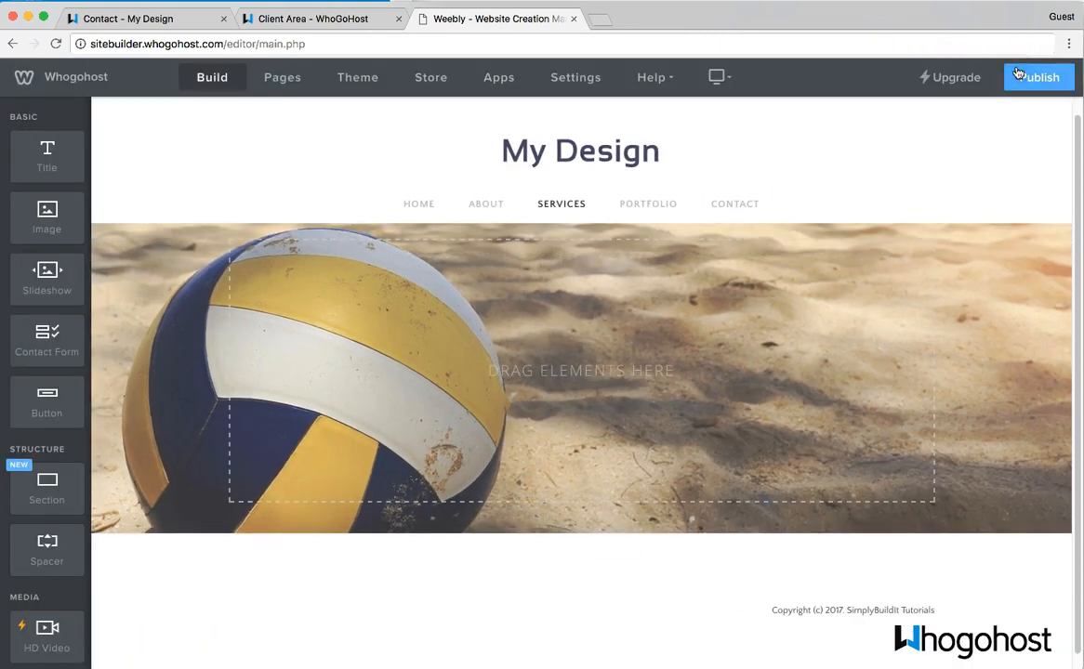
# - Shorten the Services header section to 233px high
pyautogui.click(594, 511)
pyautogui.moveTo(620, 563); pyautogui.dragTo(643, 433)
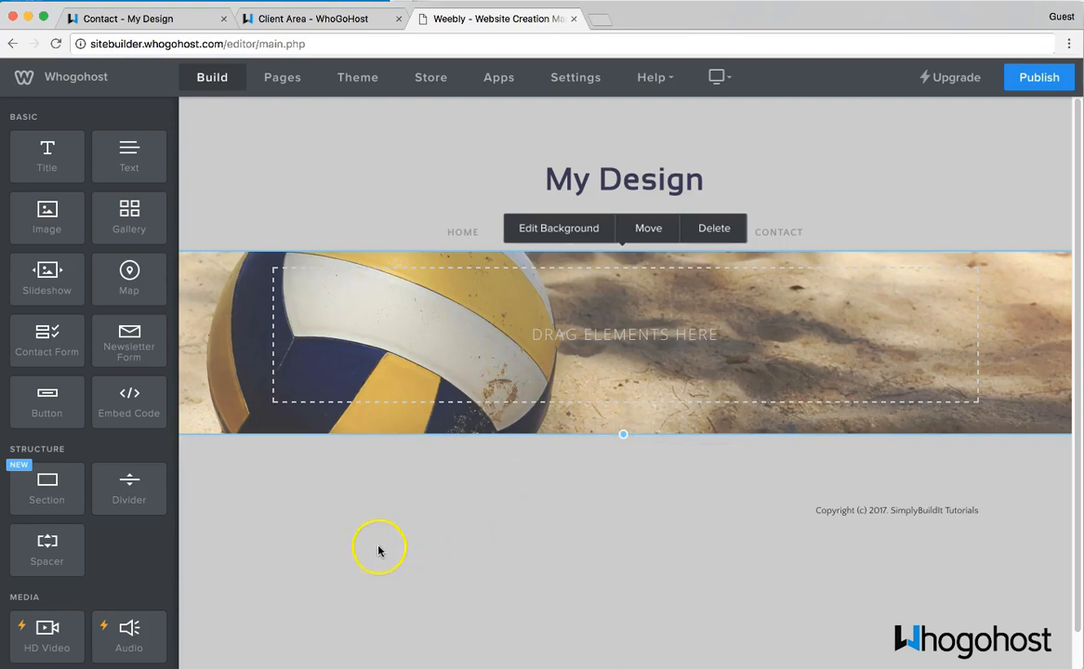
pyautogui.click(378, 551)
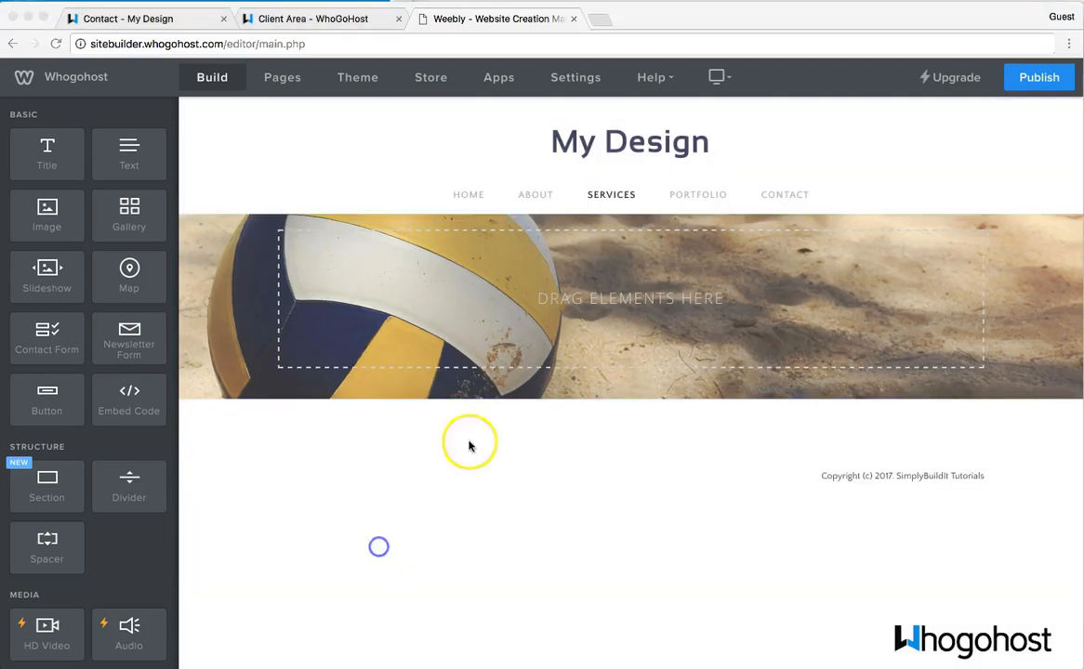
# - Insert a section below the Services header using the Featured 'The Big City' layout with subway photo
pyautogui.click(45, 485)
pyautogui.click(132, 485)
pyautogui.moveTo(68, 482); pyautogui.dragTo(471, 447)
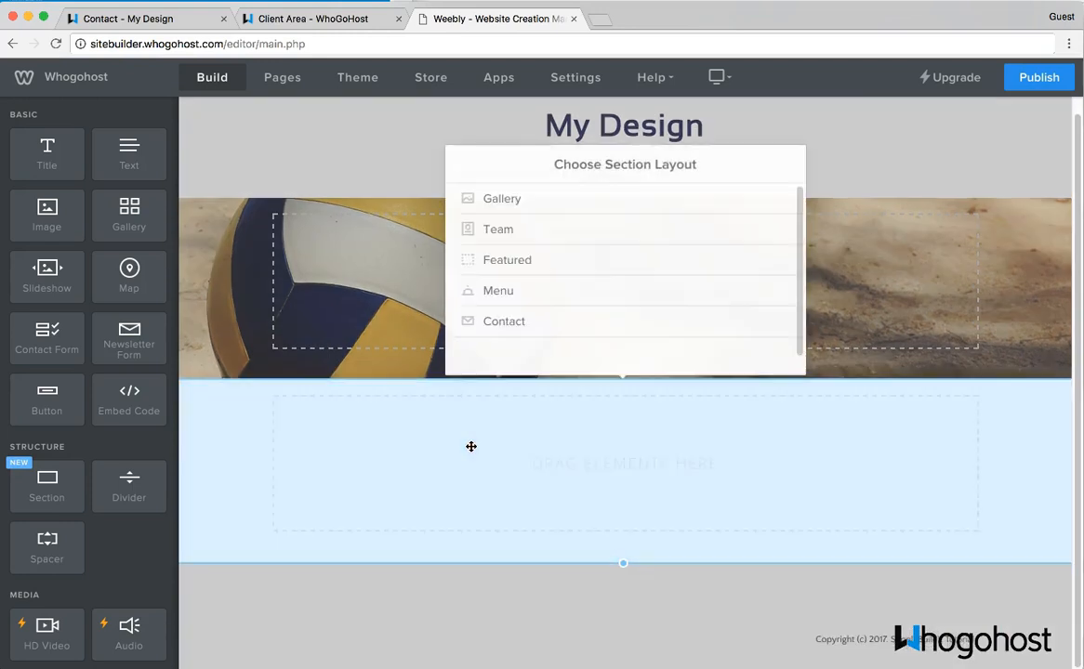
pyautogui.click(548, 254)
pyautogui.scroll(-5, 547, 254)
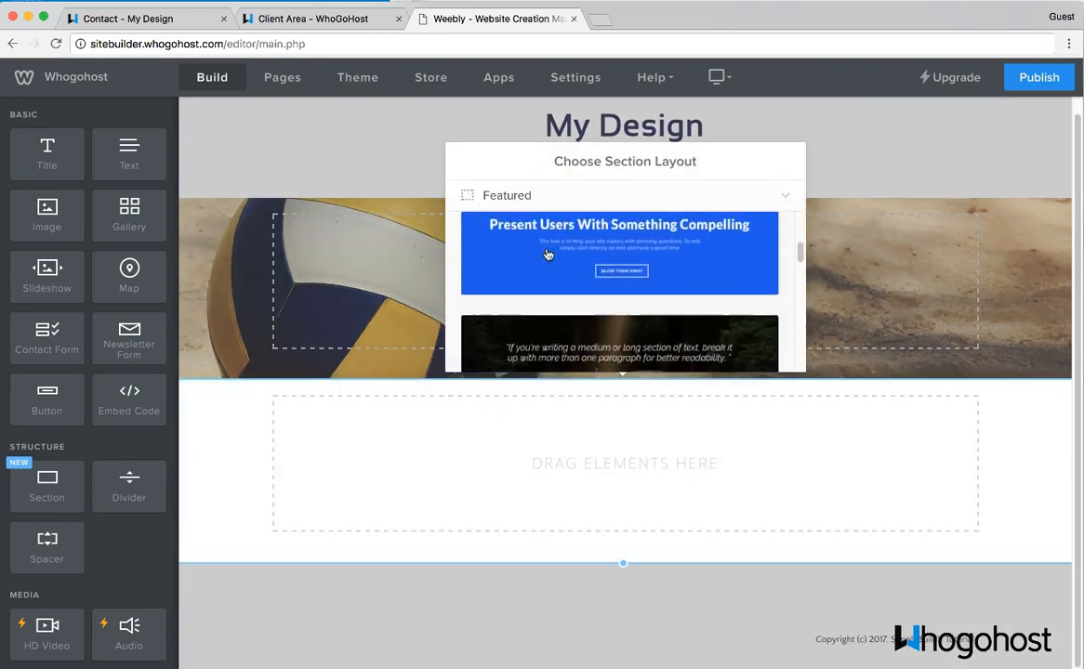
pyautogui.scroll(-2, 553, 255)
pyautogui.click(583, 257)
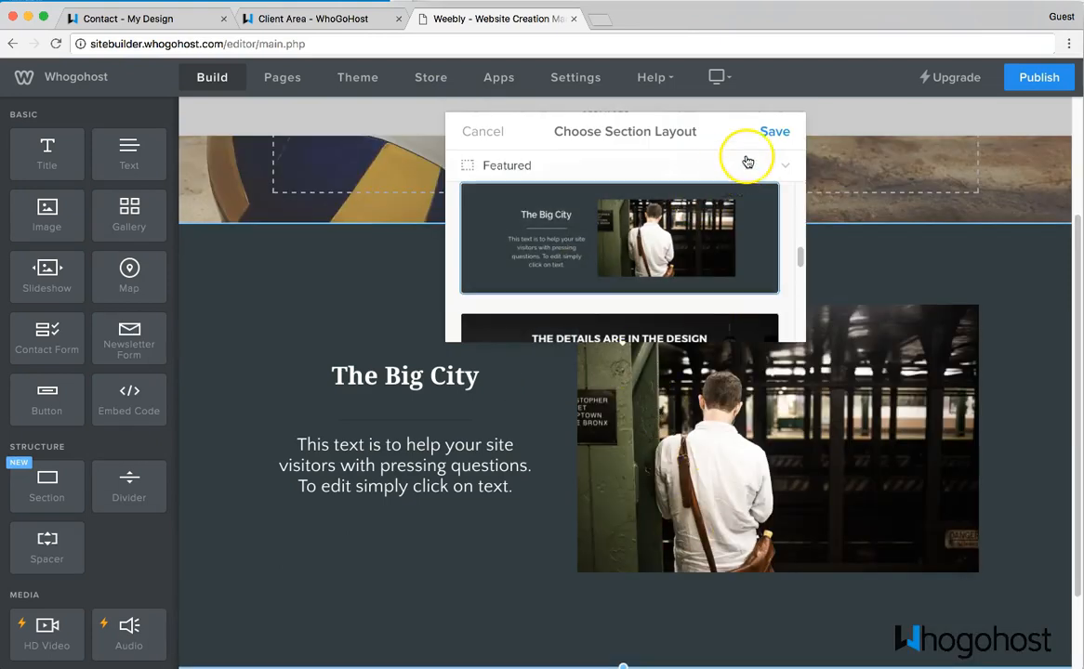
pyautogui.click(779, 132)
pyautogui.scroll(-1, 772, 353)
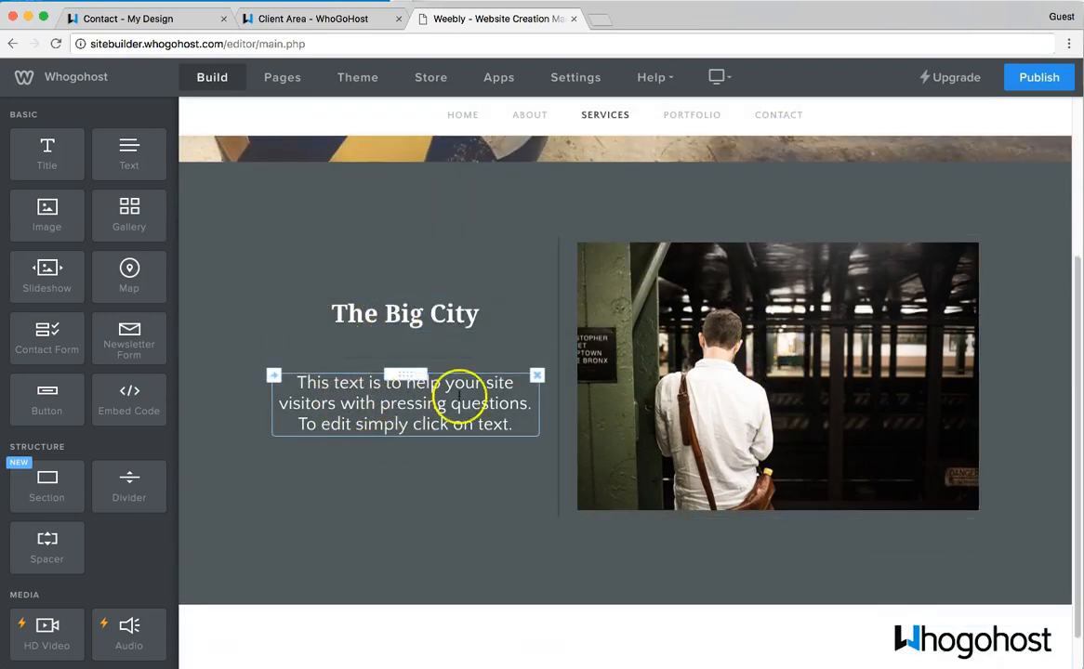
# - Change The Big City section background colour to pale grey-blue #eff5f6
pyautogui.click(724, 315)
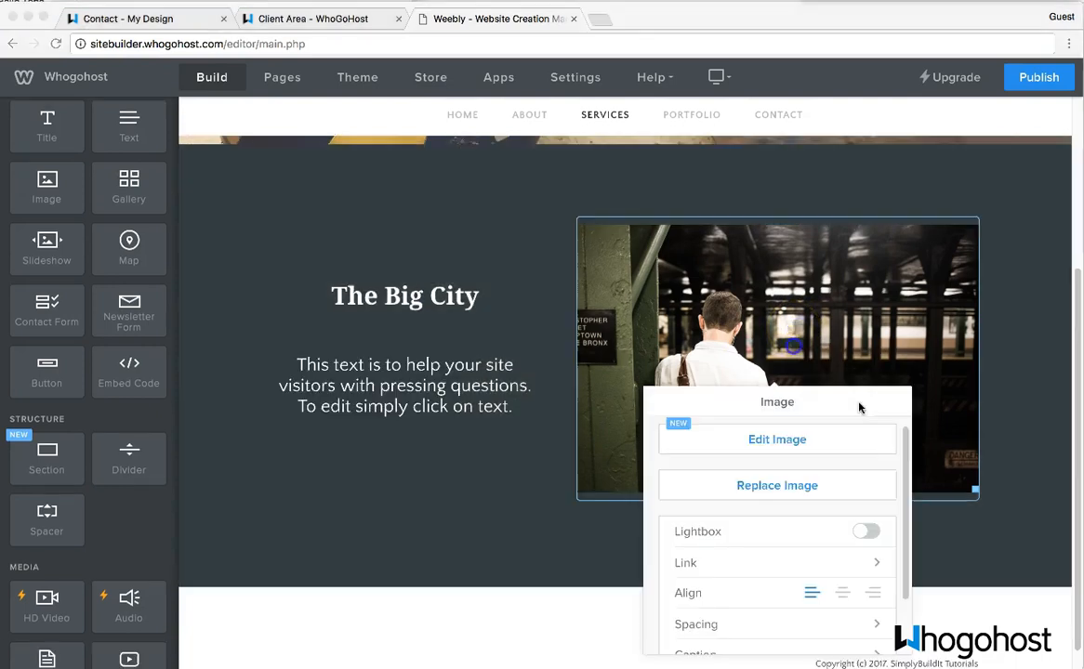
pyautogui.click(542, 457)
pyautogui.click(481, 451)
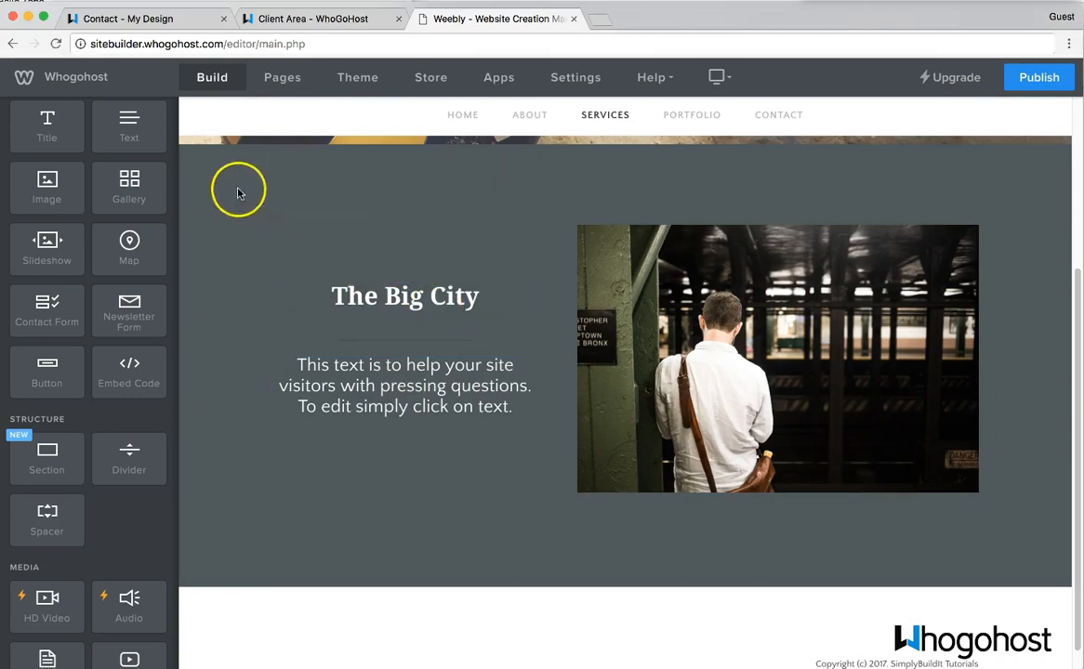
pyautogui.click(208, 201)
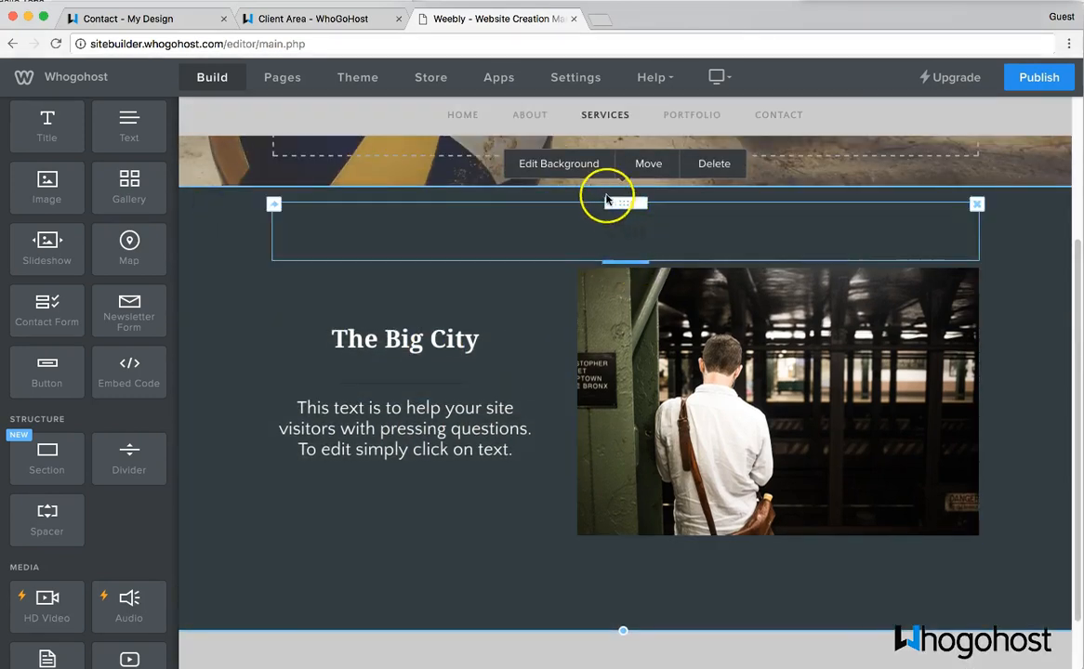
pyautogui.click(578, 171)
pyautogui.click(598, 212)
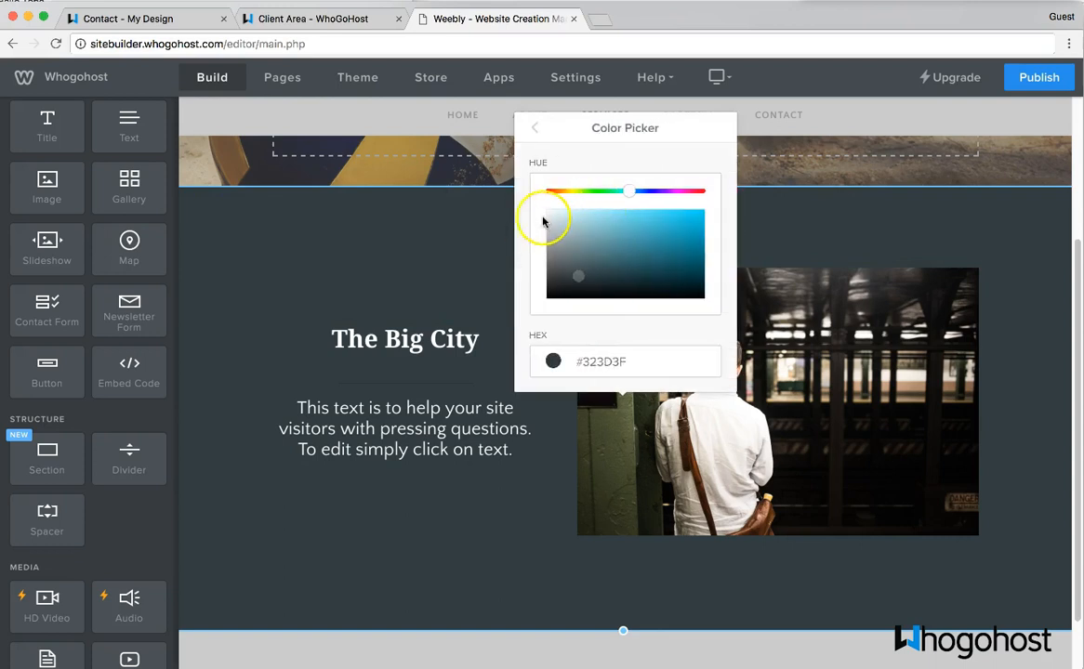
pyautogui.click(551, 215)
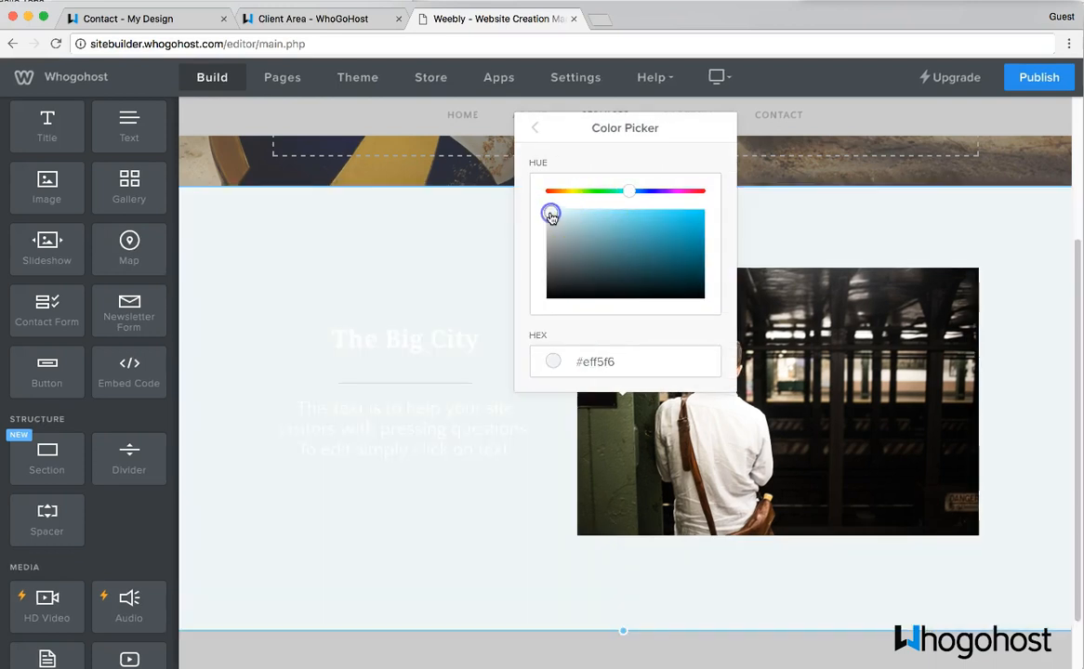
pyautogui.click(536, 132)
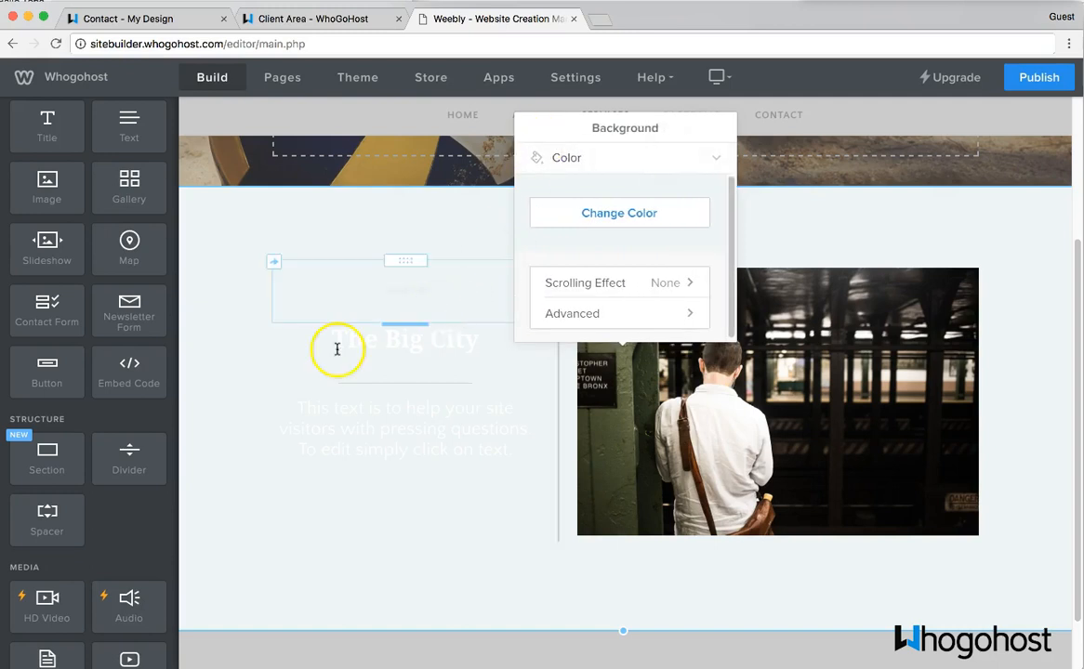
pyautogui.click(374, 435)
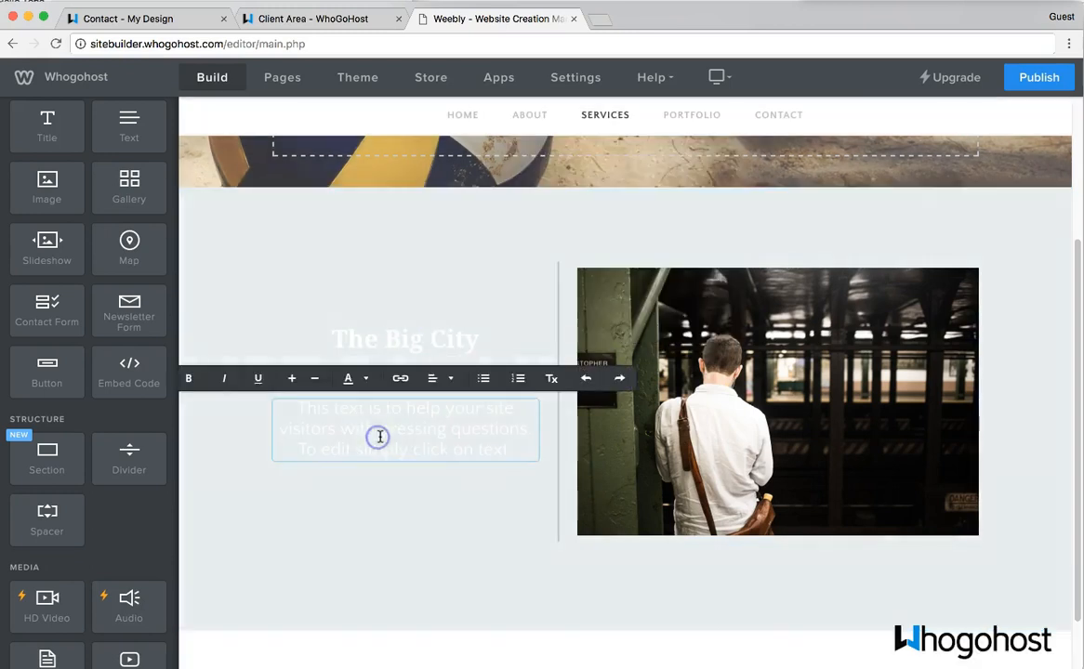
# - Make 'The Big City' title text dark
pyautogui.click(404, 343)
pyautogui.moveTo(333, 339); pyautogui.dragTo(481, 341)
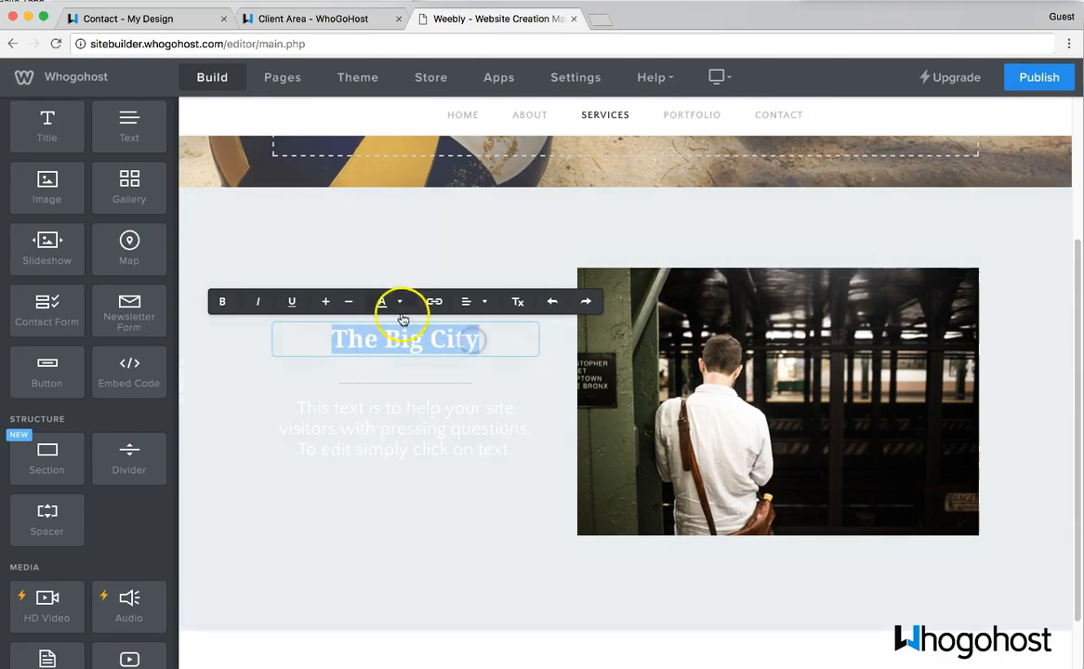
pyautogui.click(397, 303)
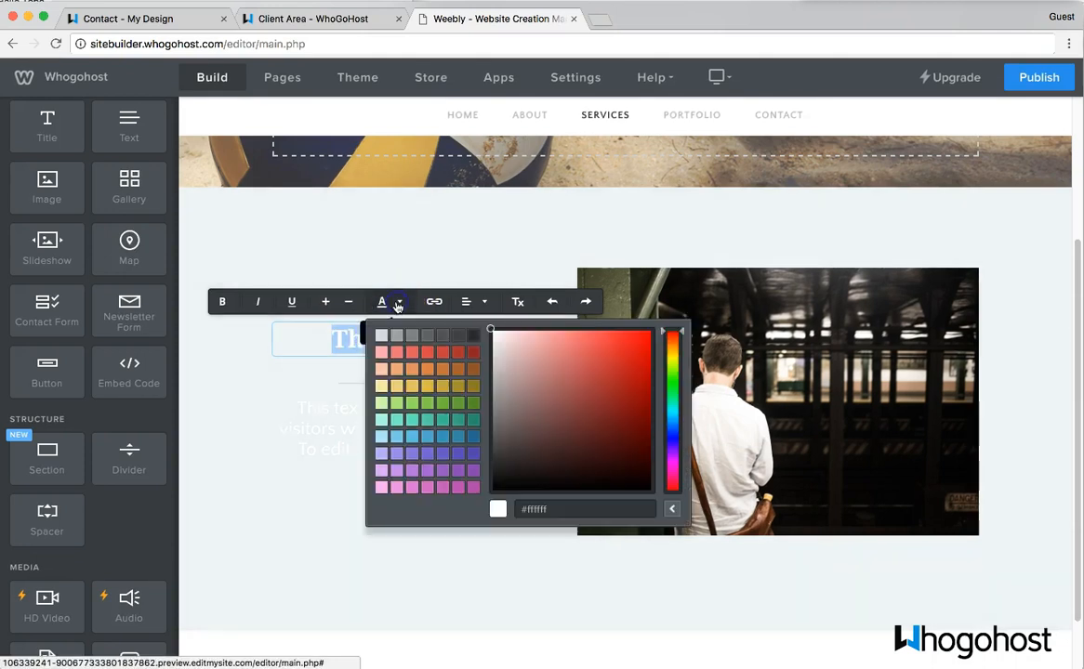
pyautogui.click(474, 336)
# - Make the section's placeholder paragraph text dark so it reads against the pale background
pyautogui.click(429, 409)
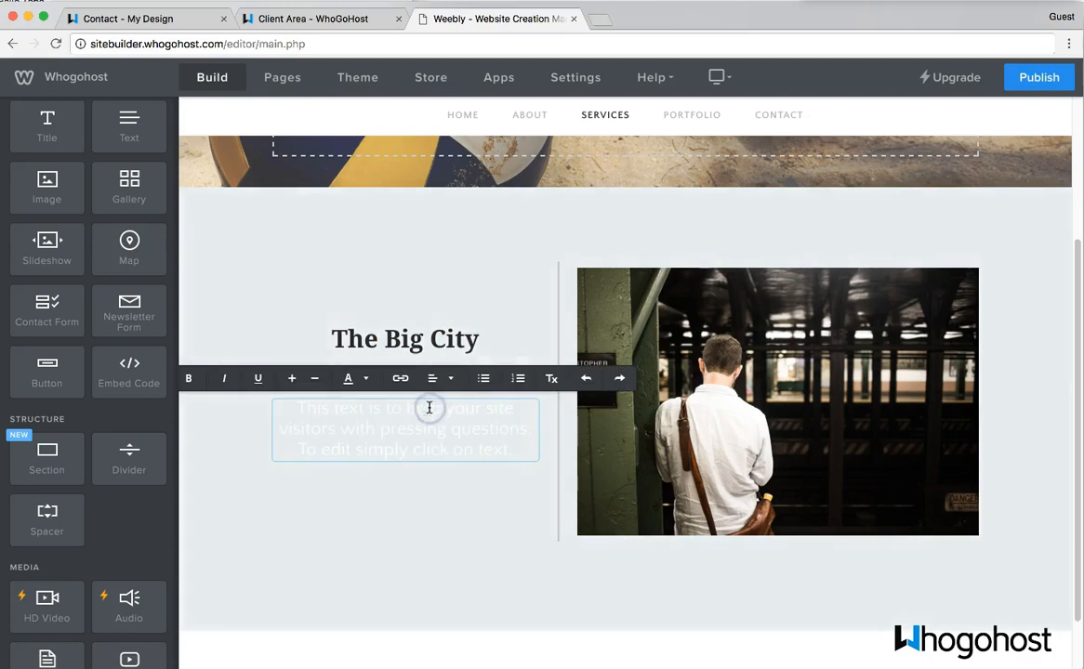
pyautogui.press('super+a')
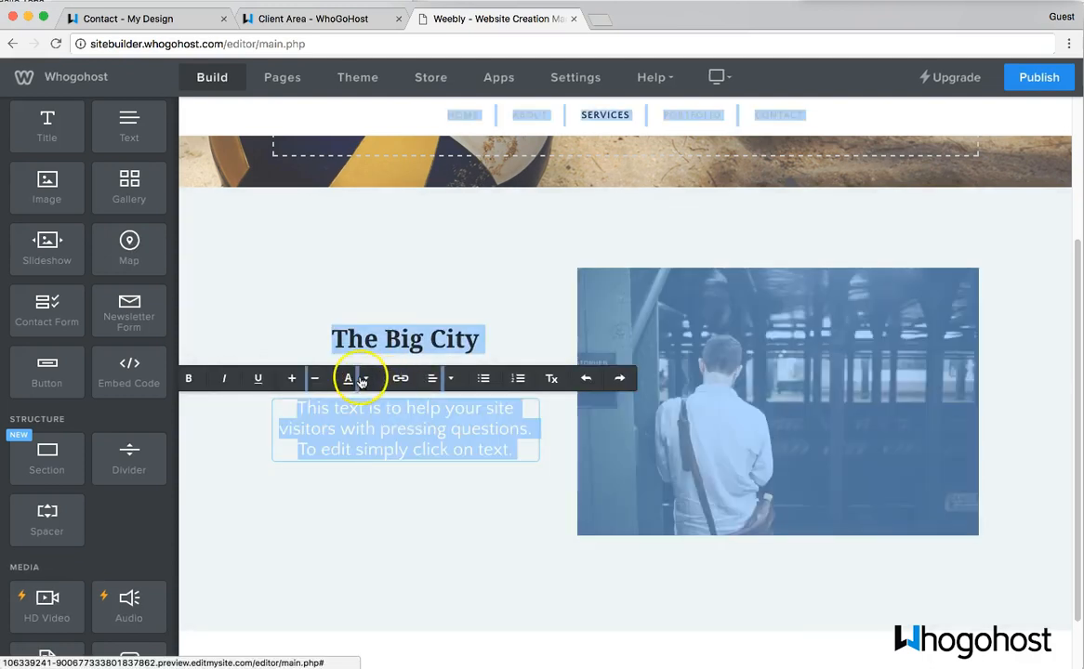
pyautogui.click(375, 400)
pyautogui.press('super+a')
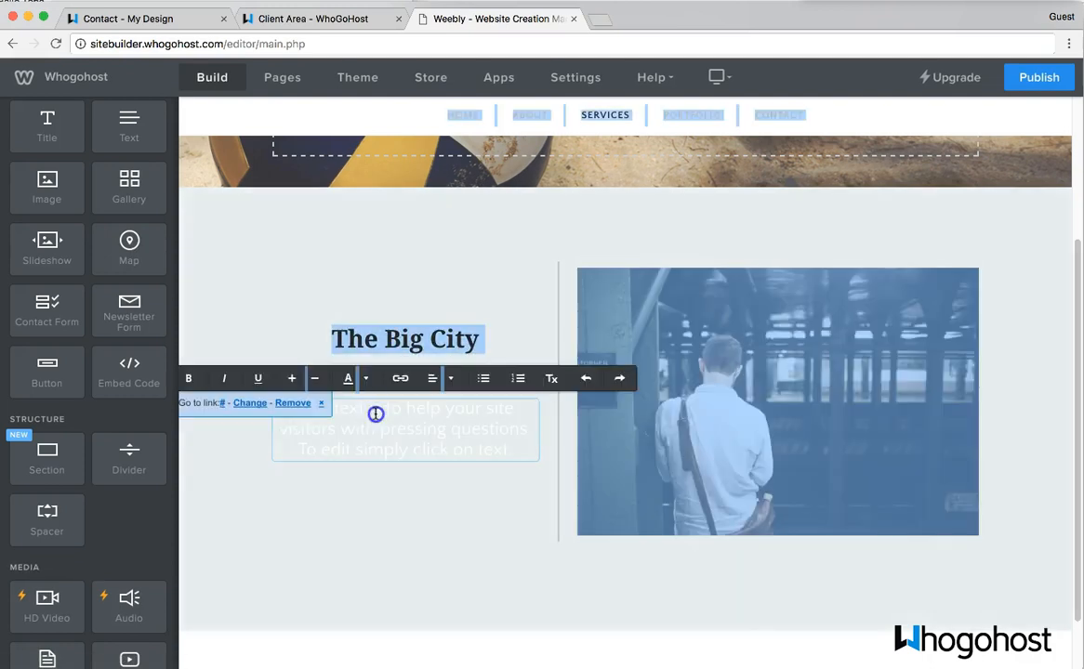
pyautogui.tripleClick(375, 414)
pyautogui.click(364, 379)
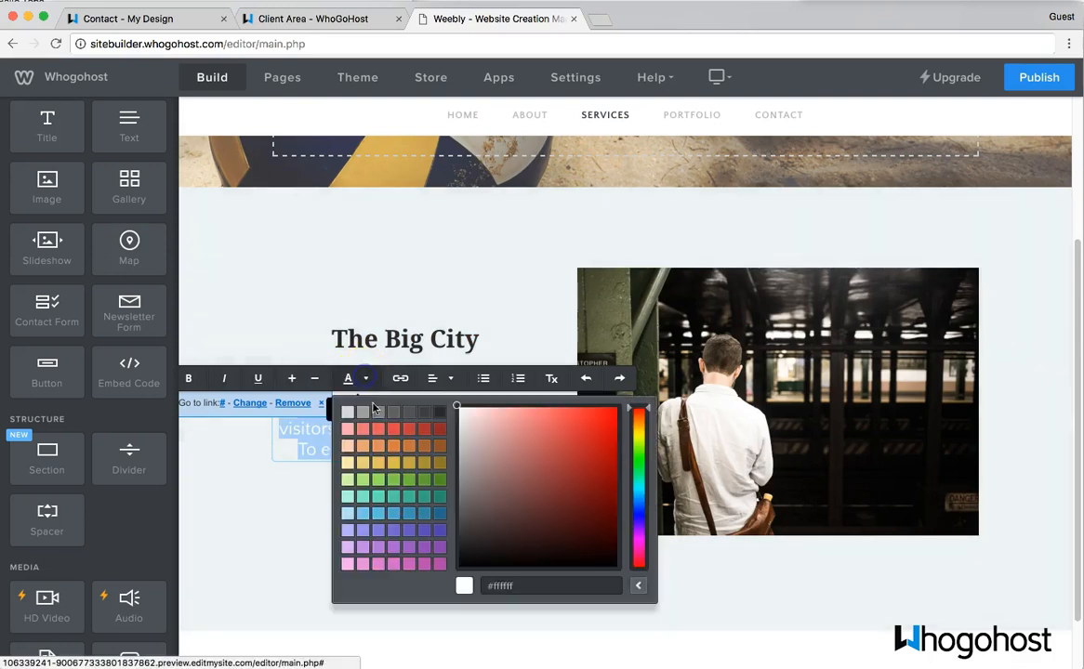
pyautogui.click(421, 513)
pyautogui.click(413, 551)
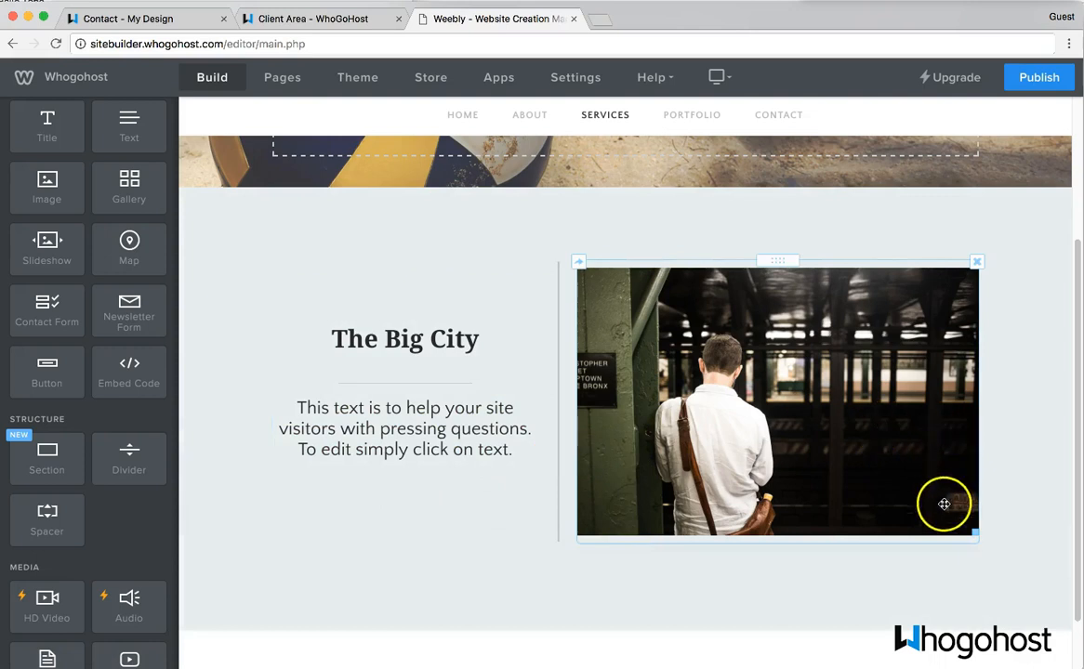
pyautogui.scroll(-1, 904, 626)
pyautogui.scroll(-2, 904, 625)
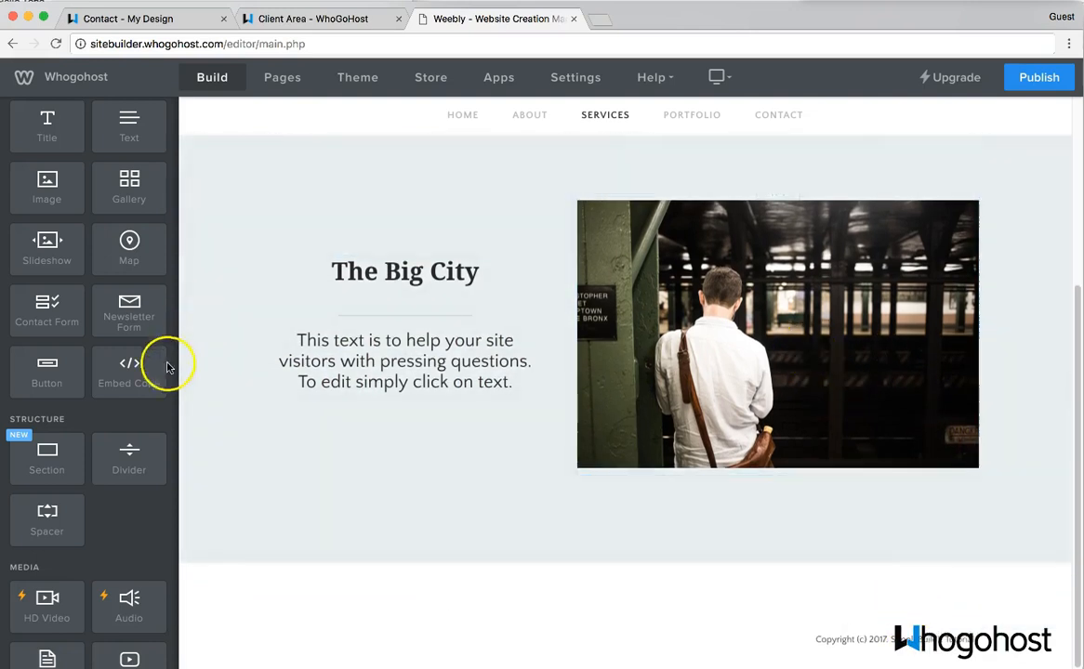
# - Add a second section below using The Big City layout, with dark background, white text and subway photo
pyautogui.click(63, 460)
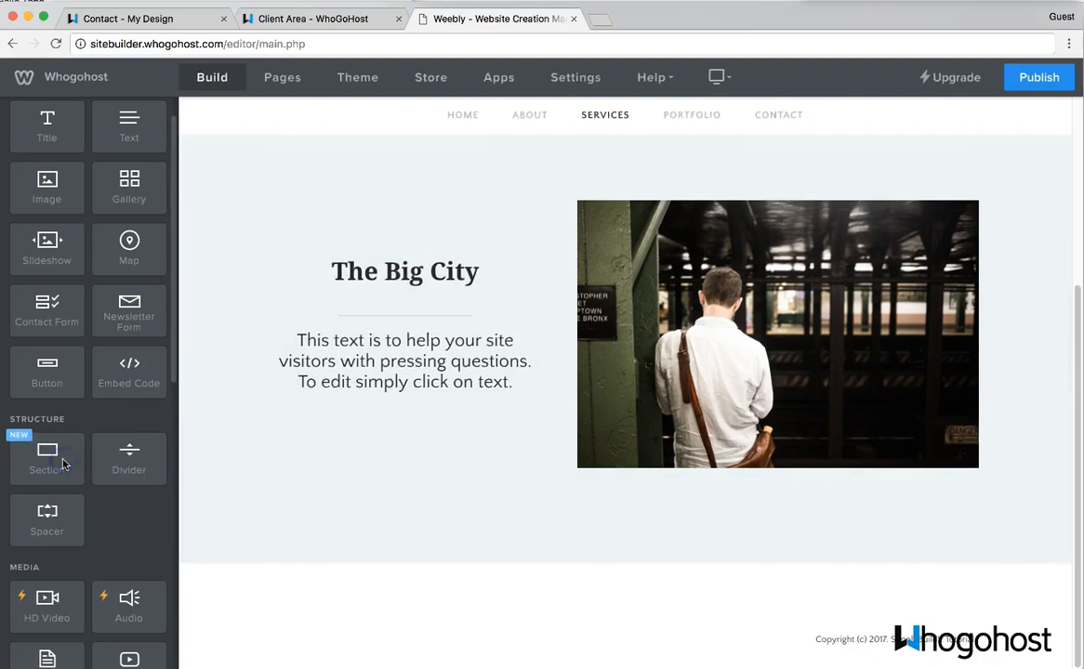
pyautogui.moveTo(49, 465); pyautogui.dragTo(426, 593)
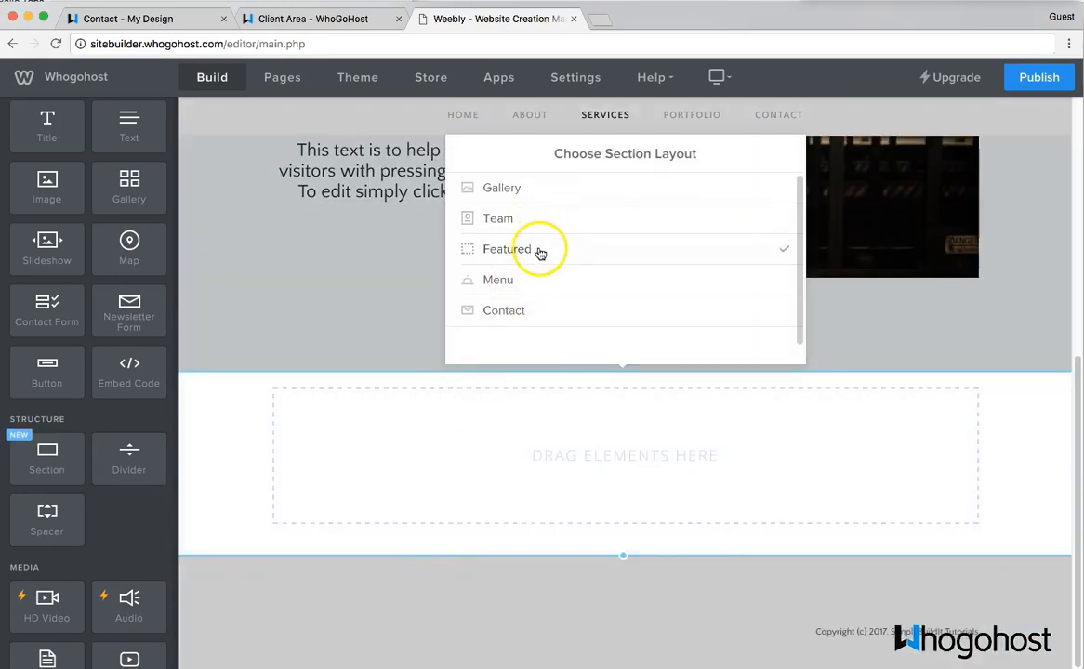
pyautogui.click(541, 253)
pyautogui.scroll(-5, 540, 253)
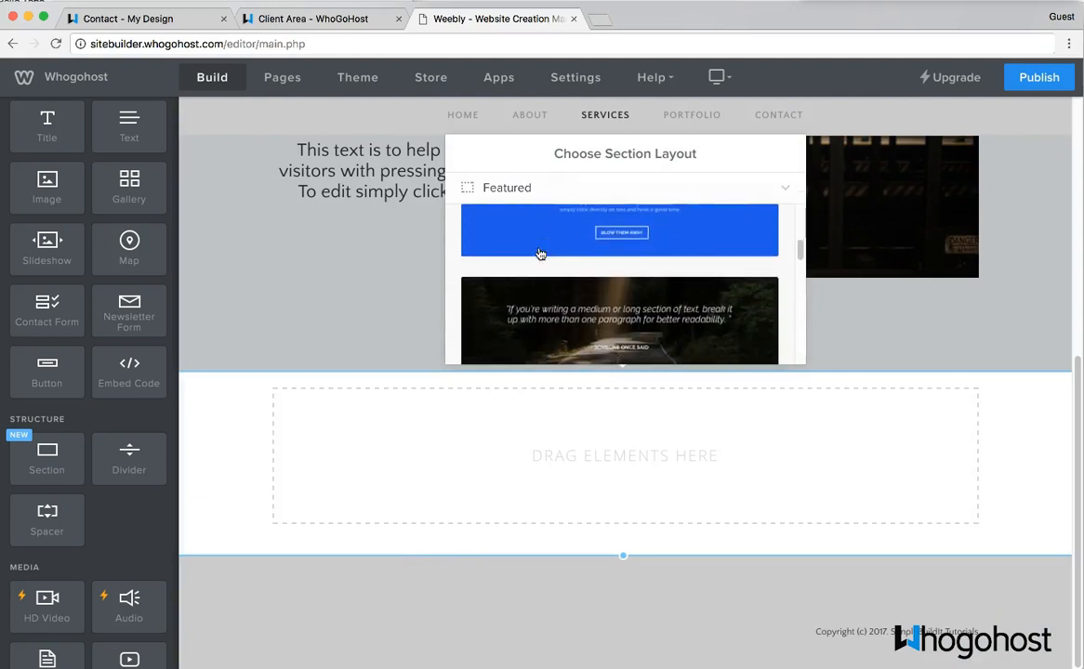
pyautogui.scroll(-3, 539, 251)
pyautogui.click(616, 307)
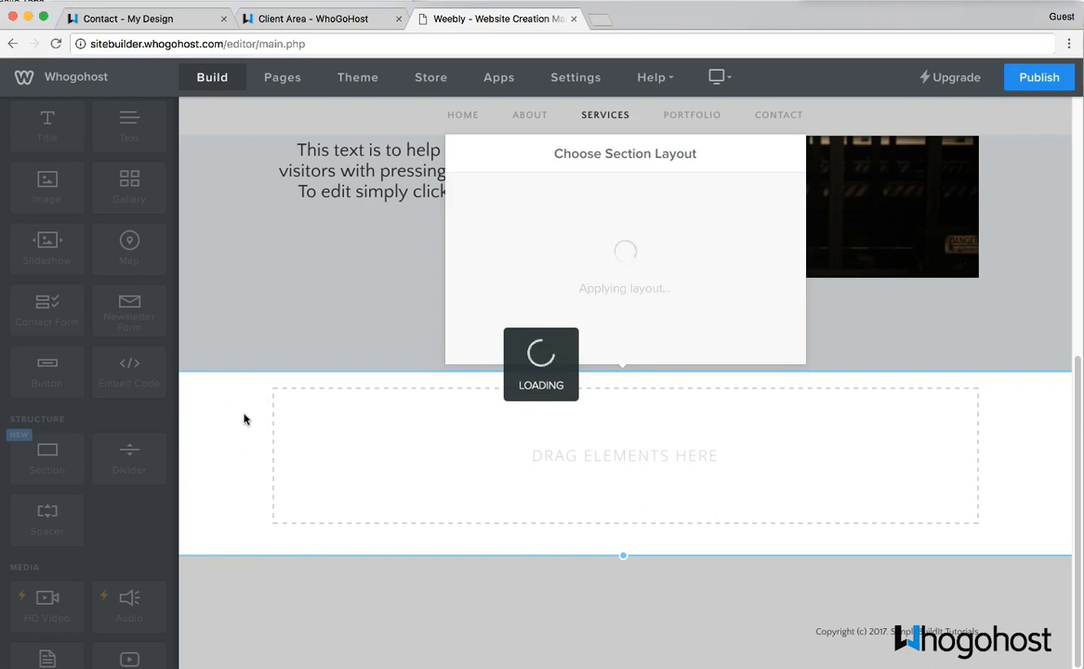
pyautogui.scroll(5, 836, 230)
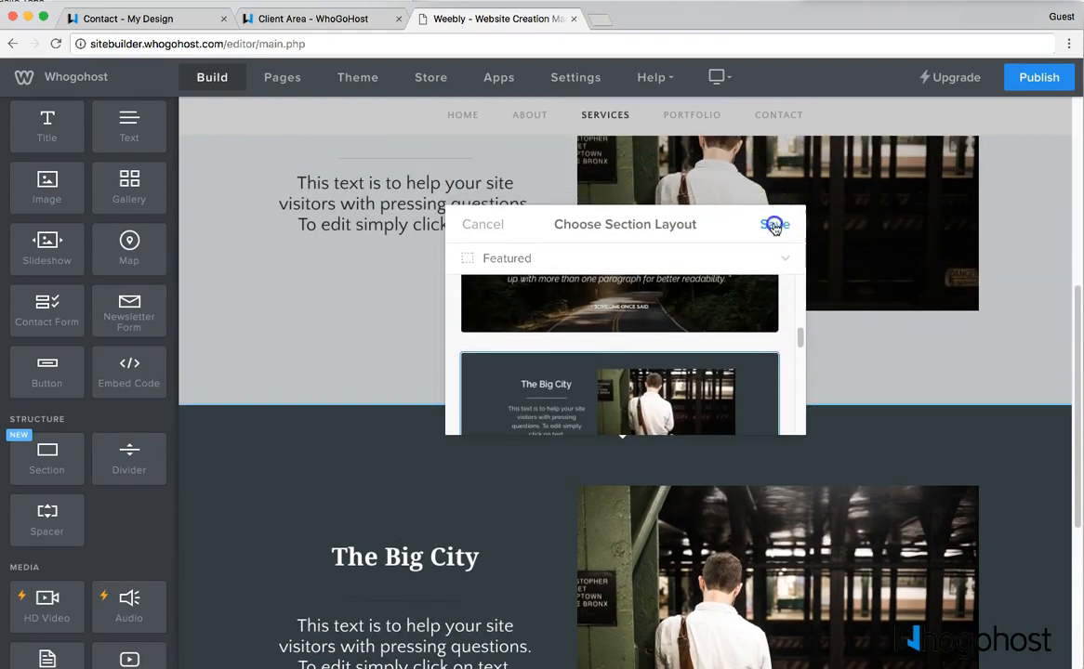
pyautogui.click(775, 225)
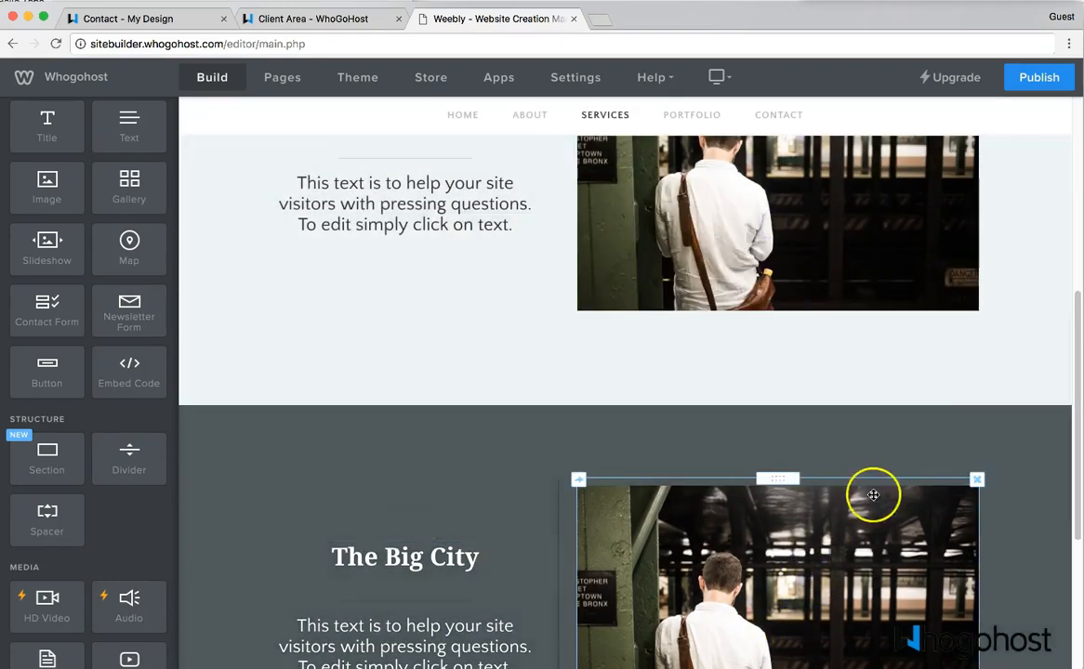
pyautogui.scroll(-3, 874, 496)
pyautogui.scroll(-2, 744, 419)
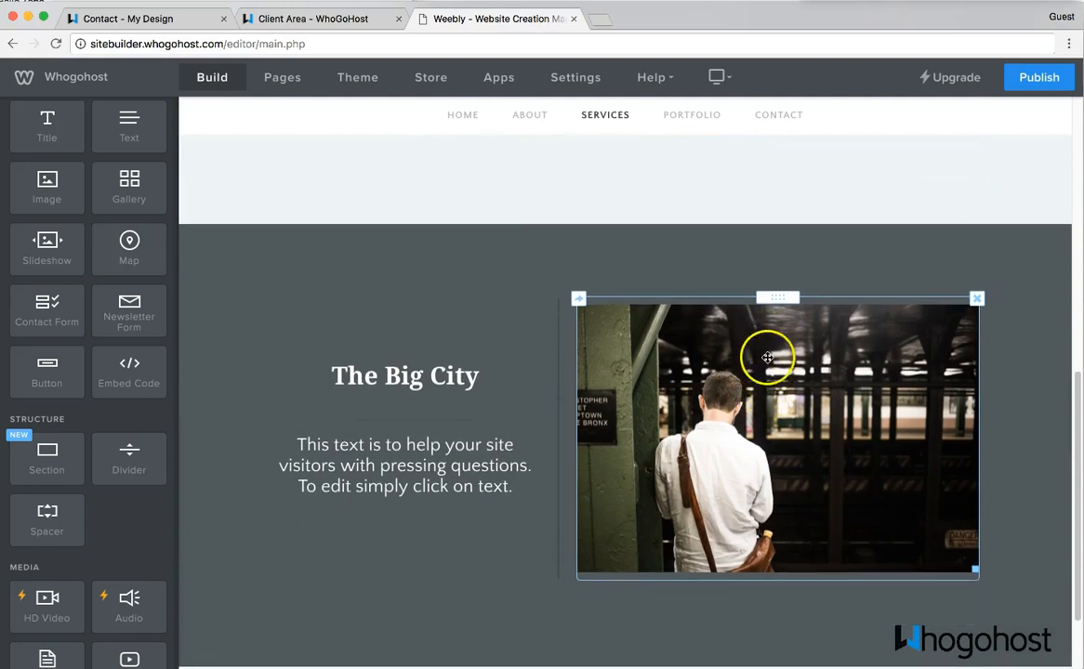
# - Move the subway photo to the left column, with the text block and The Big City heading on its right
pyautogui.click(783, 298)
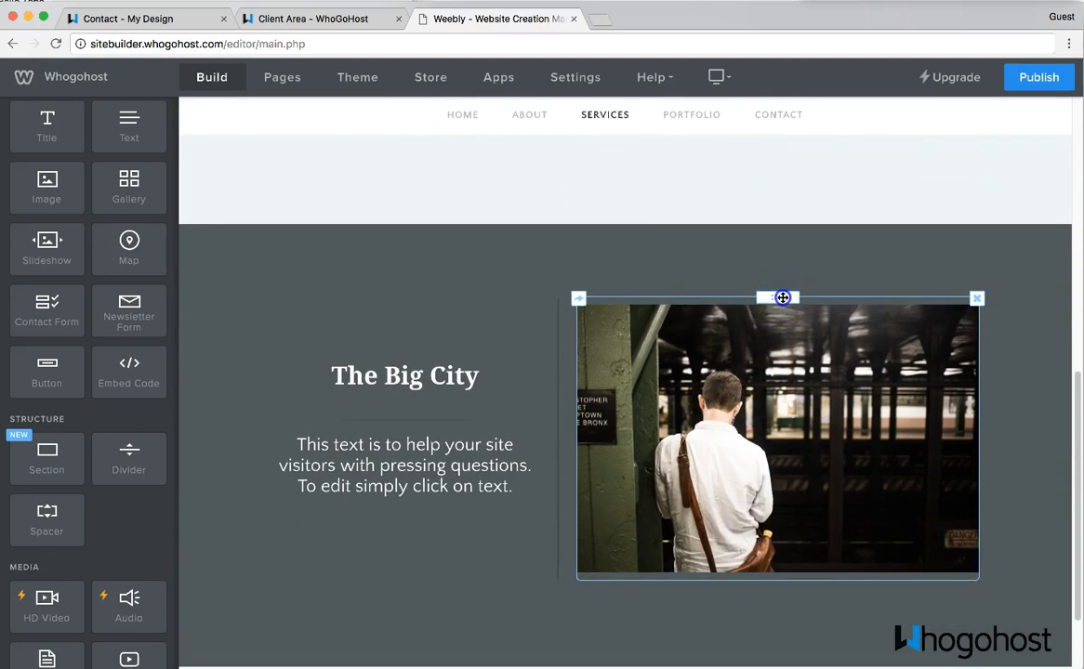
pyautogui.moveTo(783, 297); pyautogui.dragTo(270, 430)
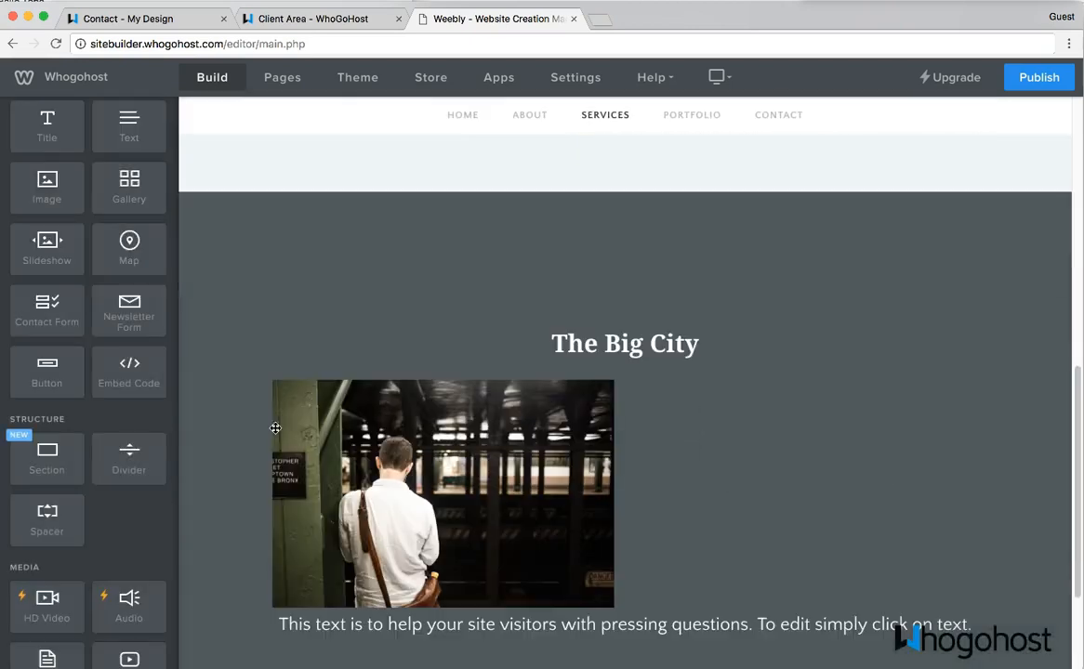
pyautogui.scroll(-1, 552, 592)
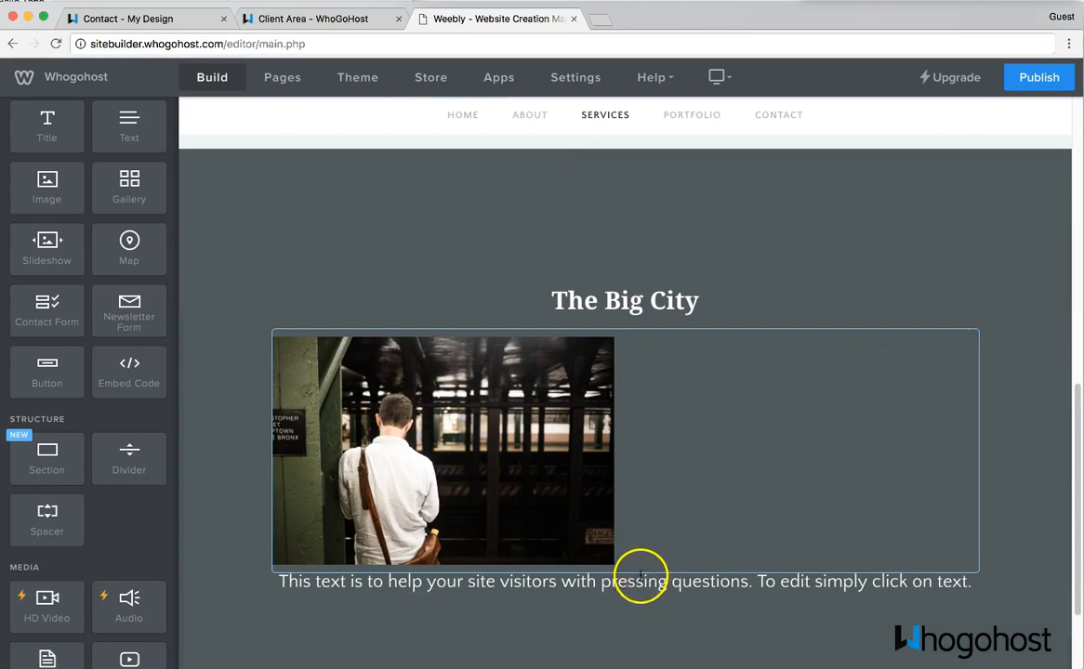
pyautogui.moveTo(626, 573); pyautogui.dragTo(980, 505)
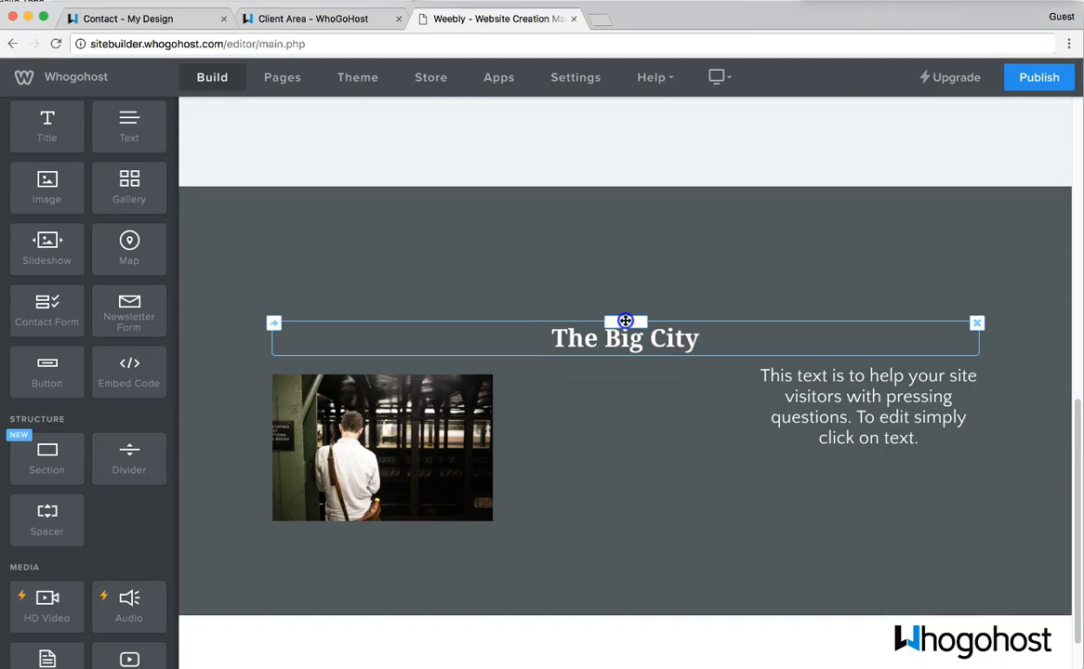
pyautogui.moveTo(626, 320); pyautogui.dragTo(863, 374)
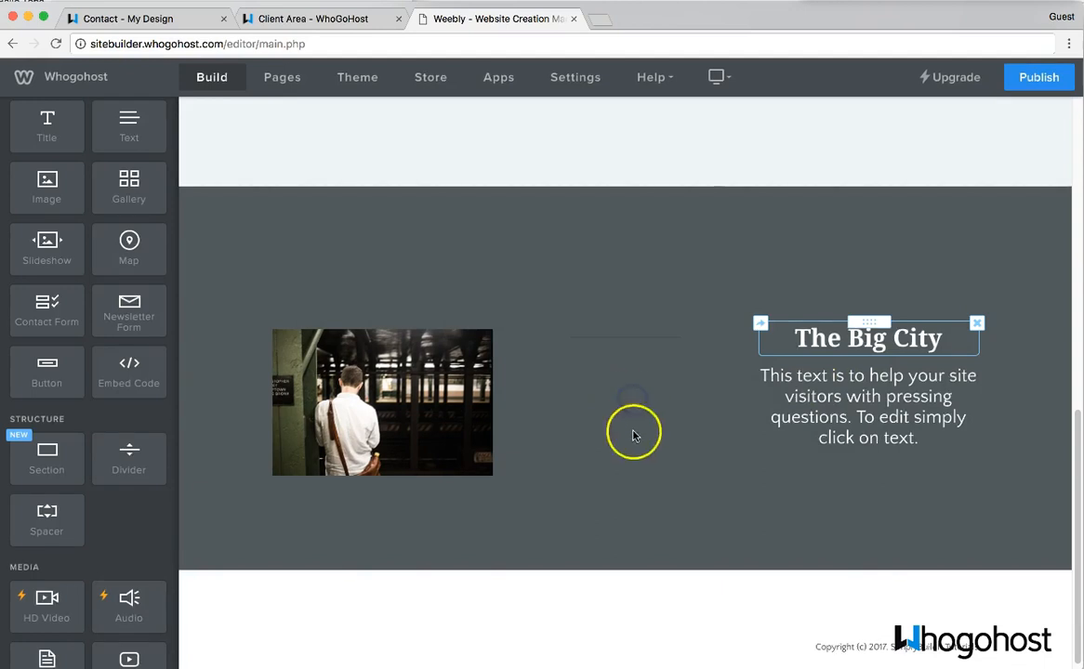
# - Place the divider between The Big City heading and paragraph, and move the spacer toward the heading
pyautogui.click(636, 359)
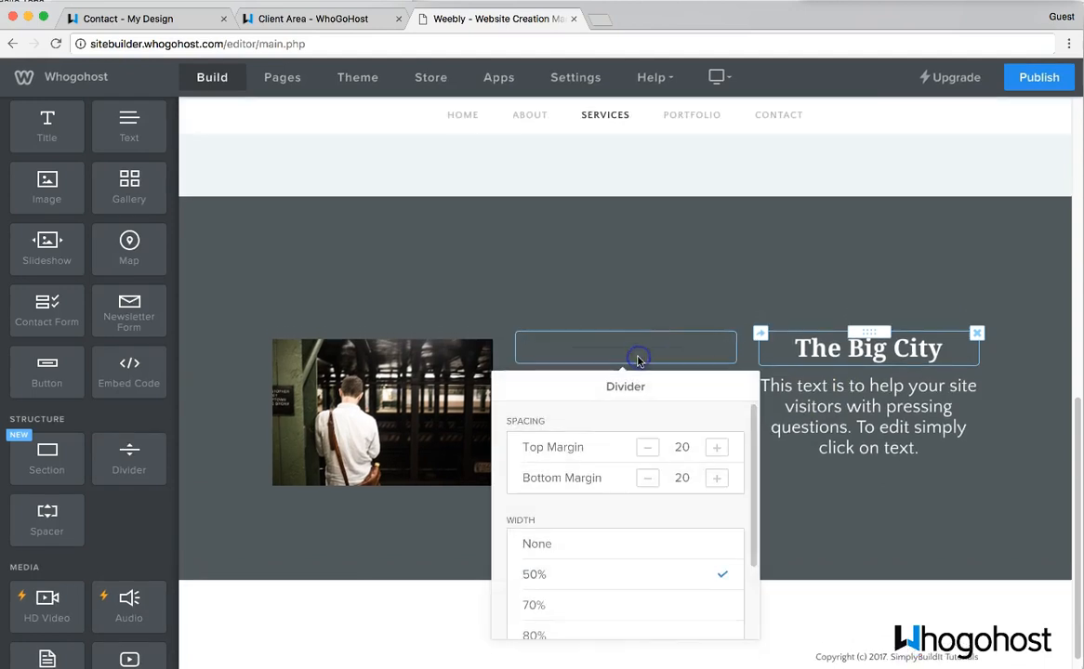
pyautogui.click(739, 441)
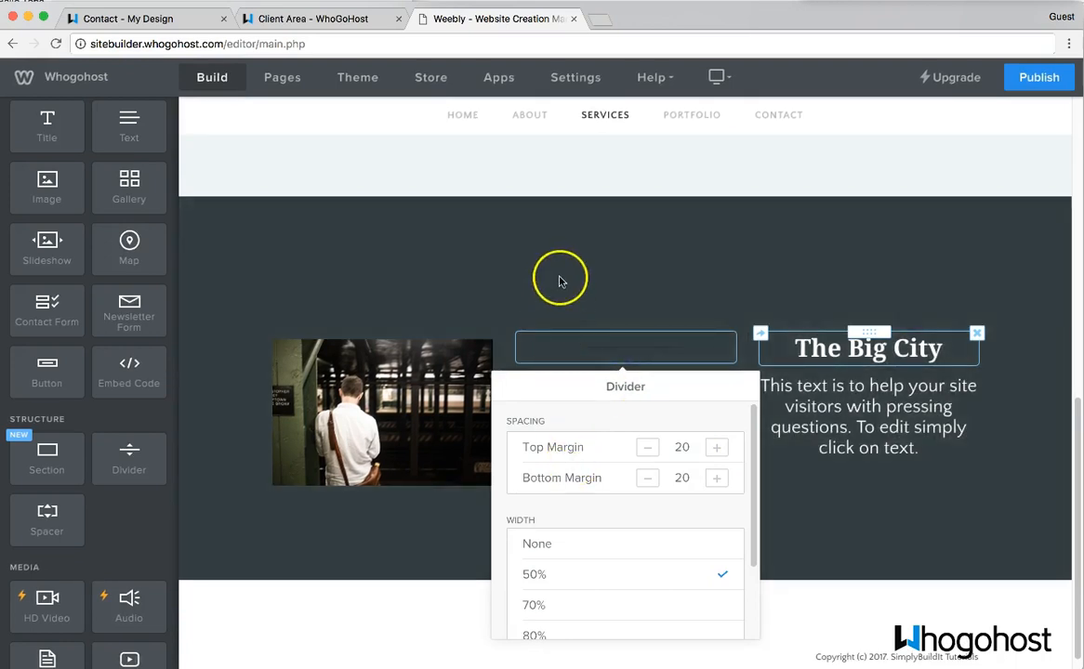
pyautogui.scroll(5, 560, 281)
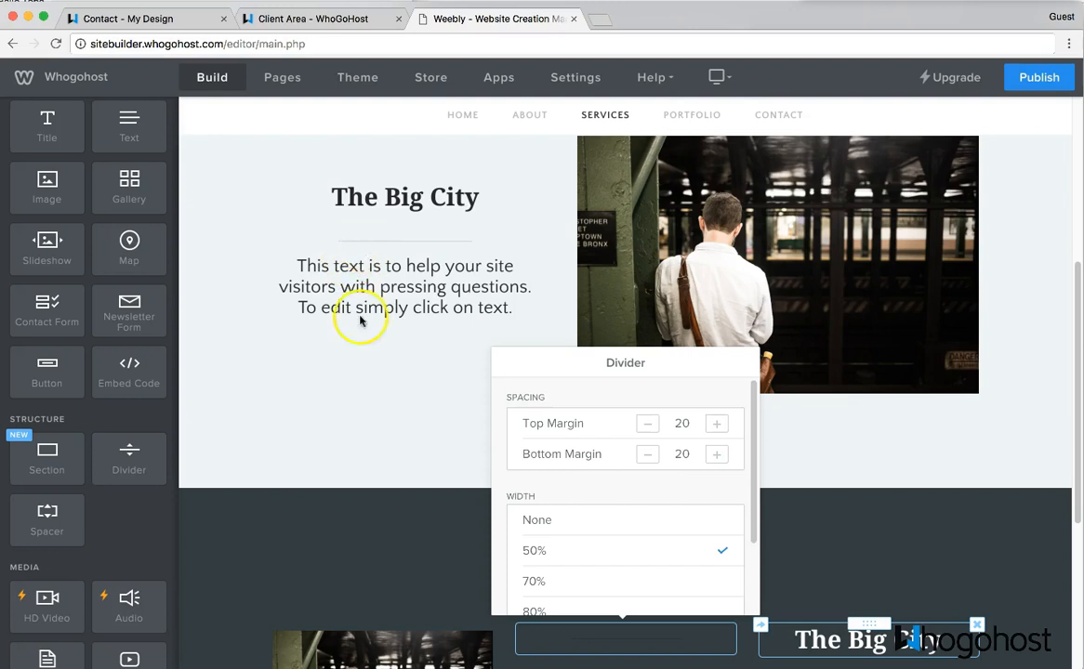
pyautogui.scroll(-4, 361, 321)
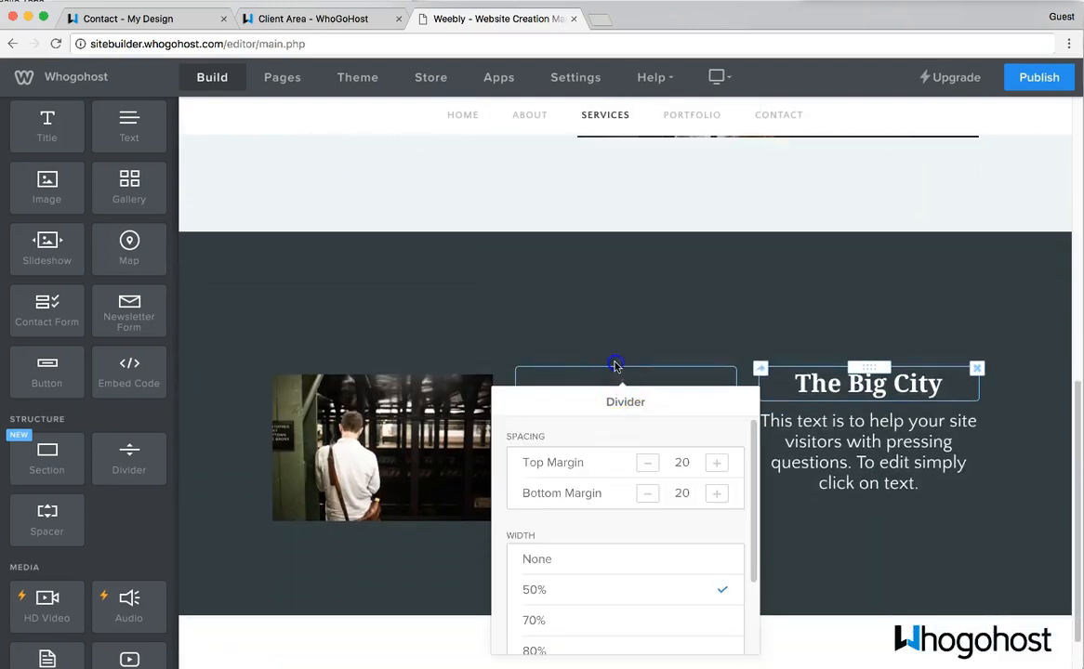
pyautogui.click(616, 366)
pyautogui.moveTo(619, 367); pyautogui.dragTo(845, 409)
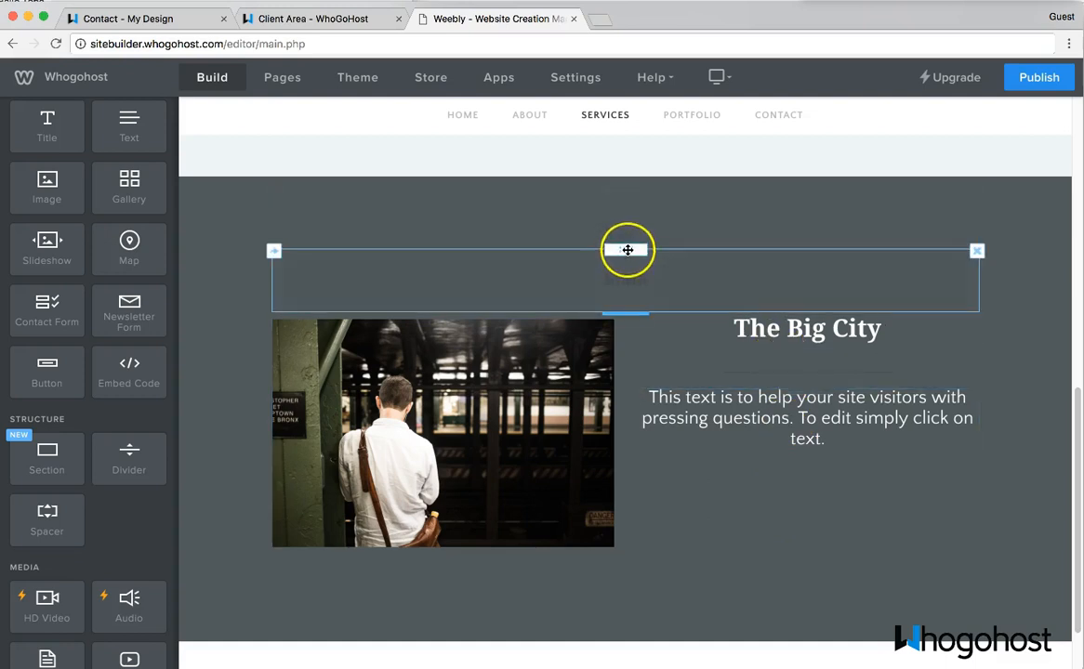
pyautogui.moveTo(626, 249); pyautogui.dragTo(798, 317)
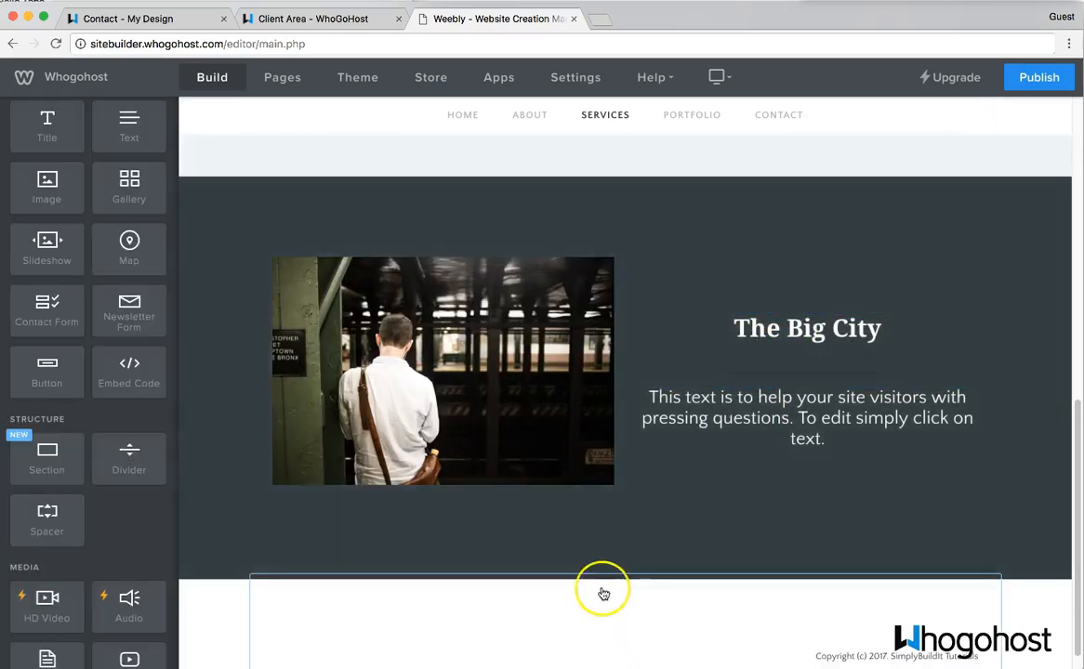
pyautogui.scroll(1, 401, 444)
pyautogui.scroll(5, 401, 444)
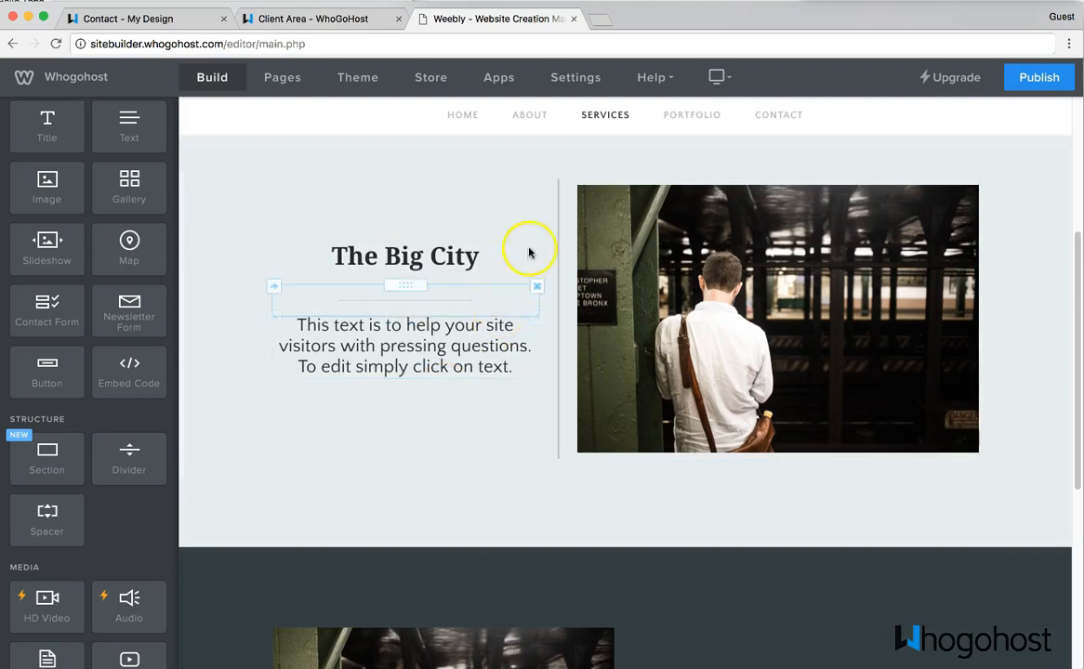
pyautogui.scroll(-3, 520, 479)
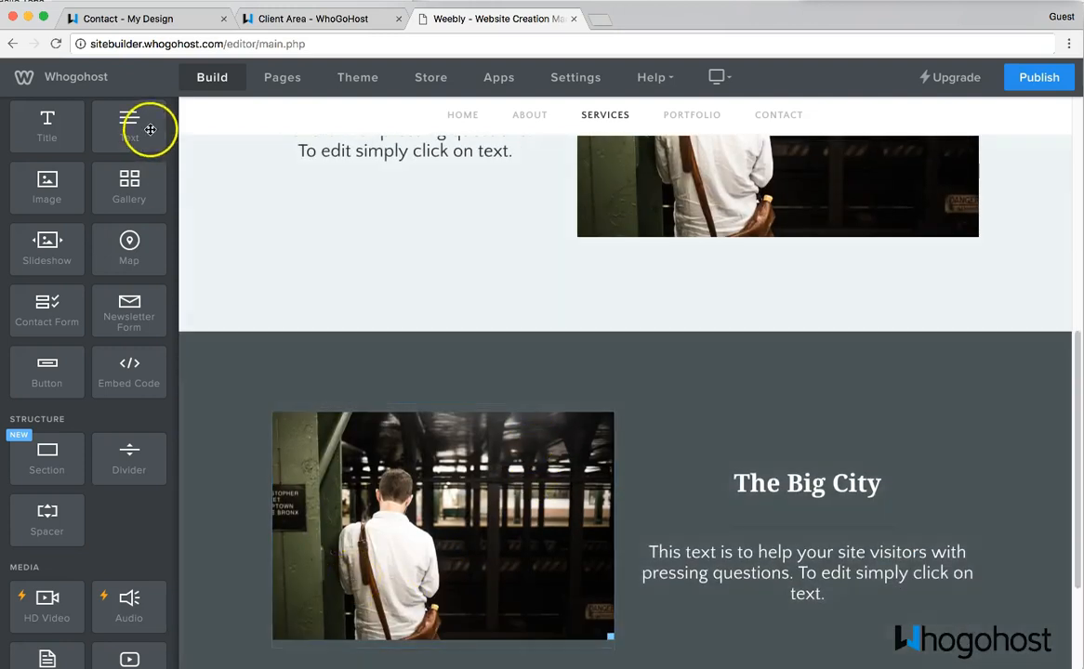
pyautogui.scroll(2, 151, 131)
pyautogui.scroll(2, 223, 240)
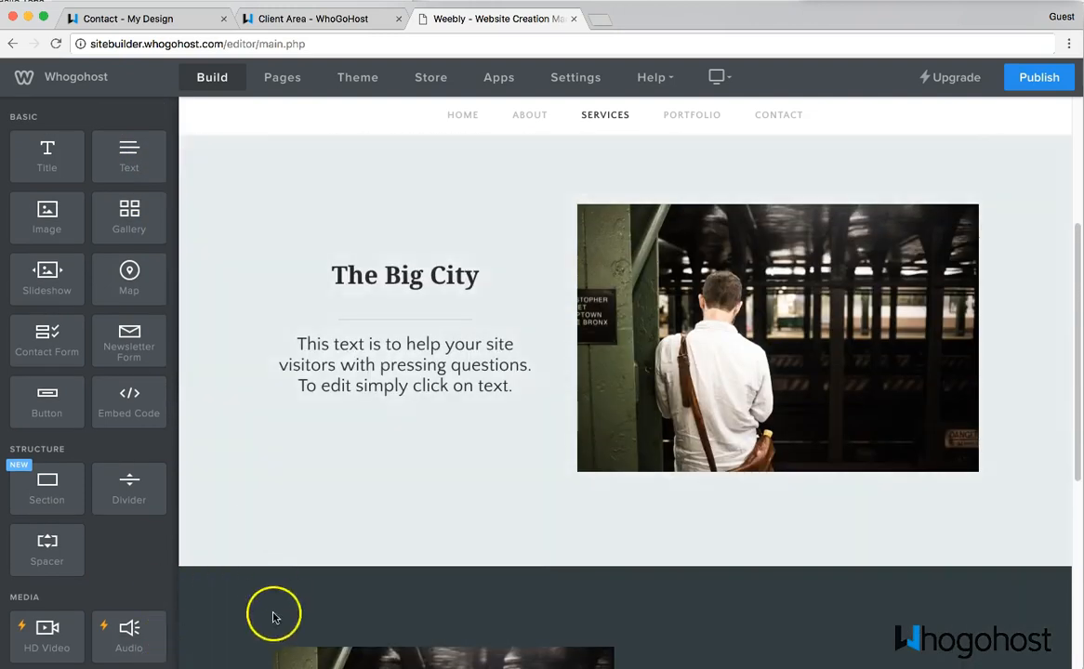
pyautogui.scroll(1, 272, 595)
pyautogui.rightClick(268, 578)
pyautogui.click(255, 454)
pyautogui.scroll(-6, 260, 483)
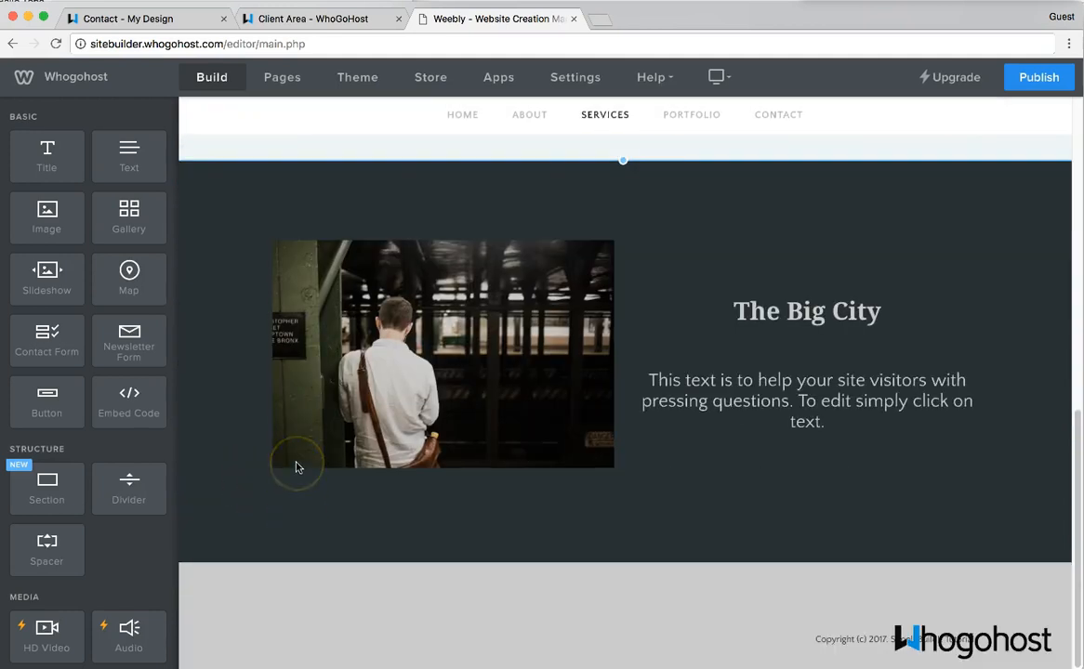
pyautogui.scroll(1, 296, 466)
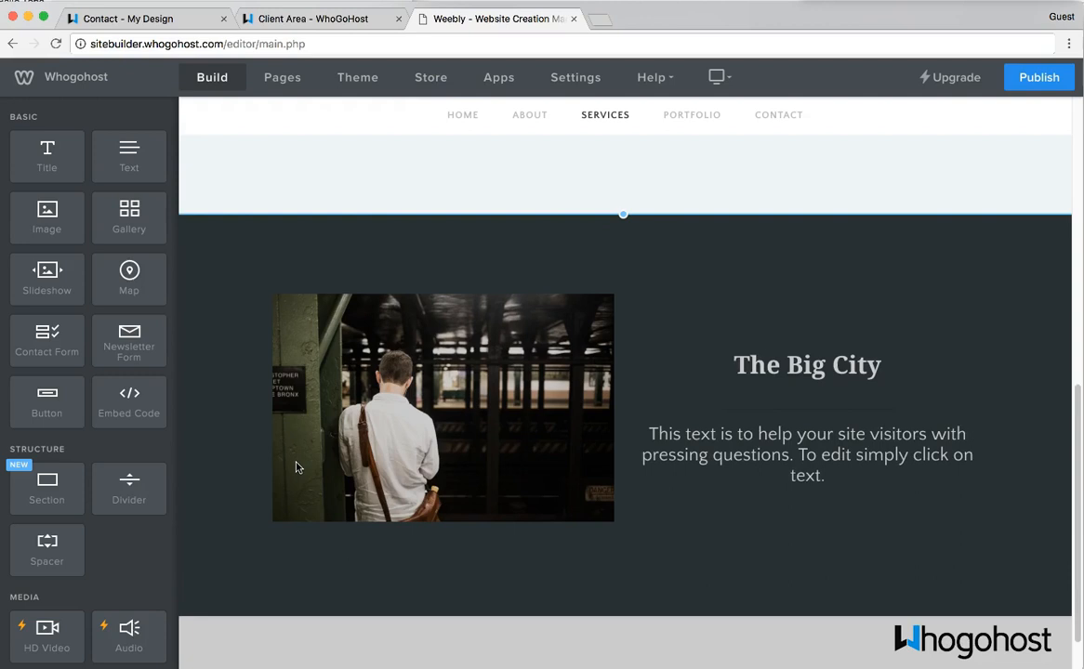
pyautogui.scroll(-1, 295, 467)
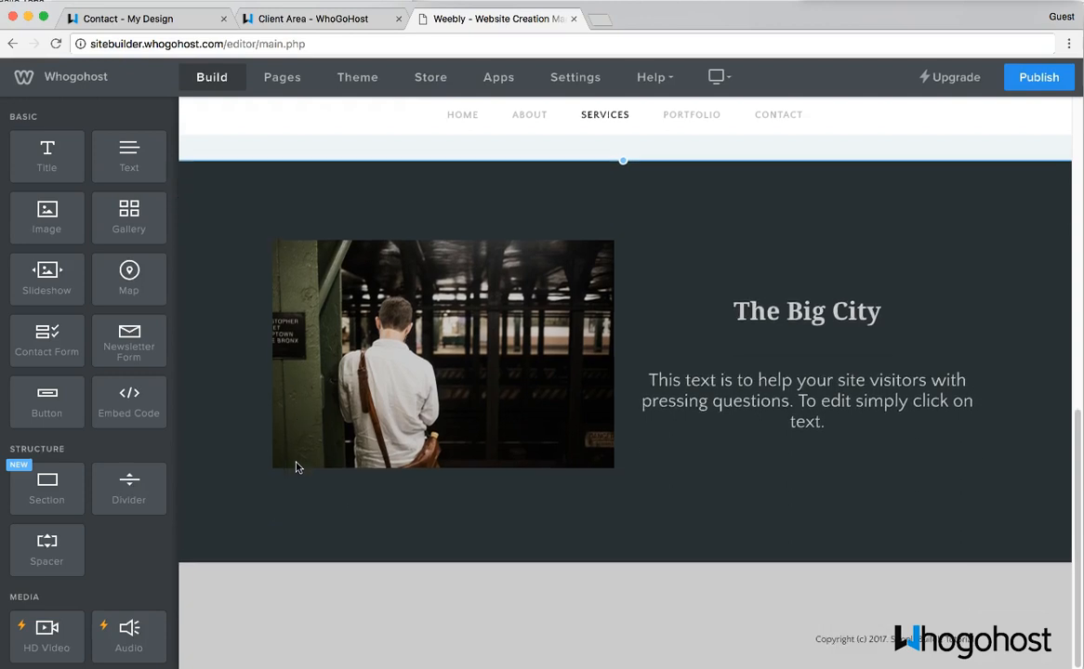
pyautogui.scroll(4, 592, 238)
pyautogui.scroll(1, 592, 238)
# - On the Portfolio page, give the empty section an image background, first trying the golf ball photo
pyautogui.click(706, 126)
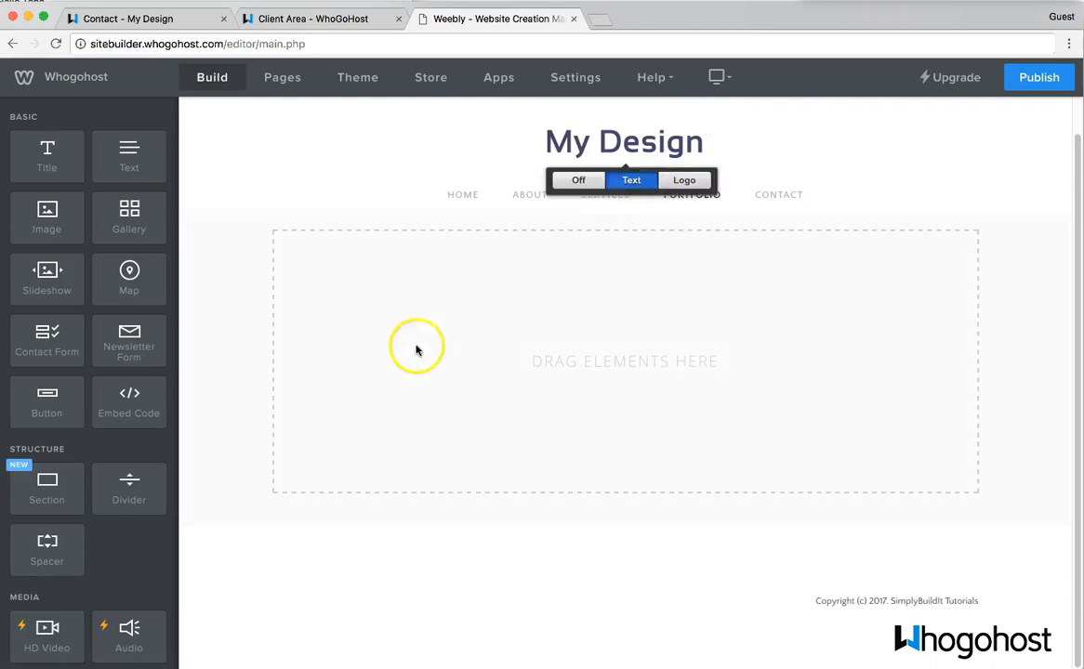
pyautogui.click(387, 355)
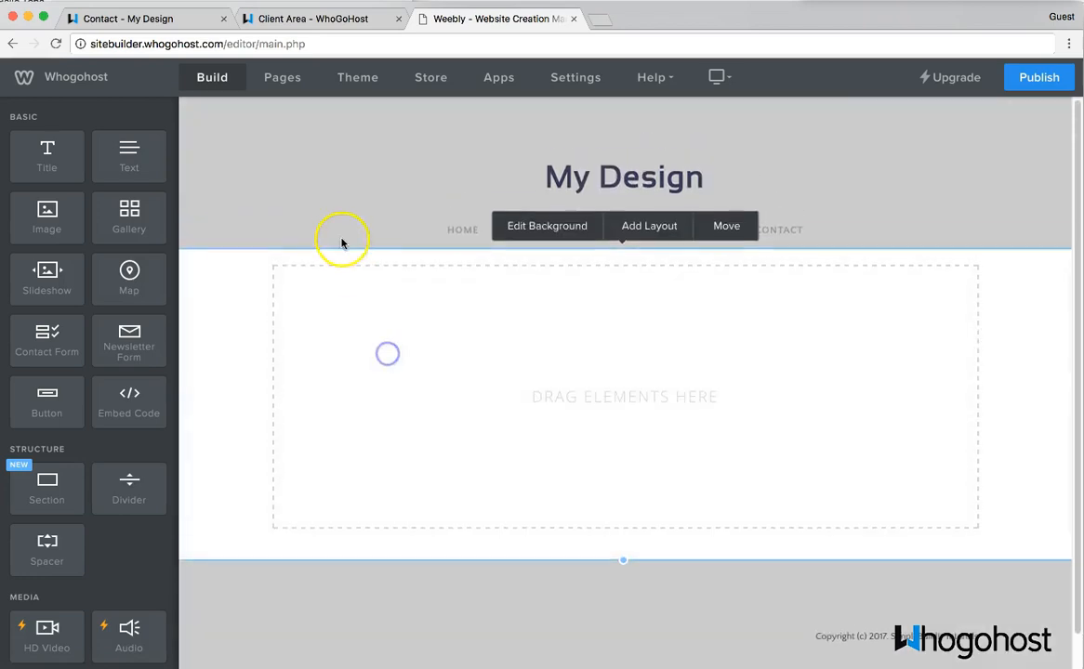
pyautogui.click(569, 231)
pyautogui.click(576, 160)
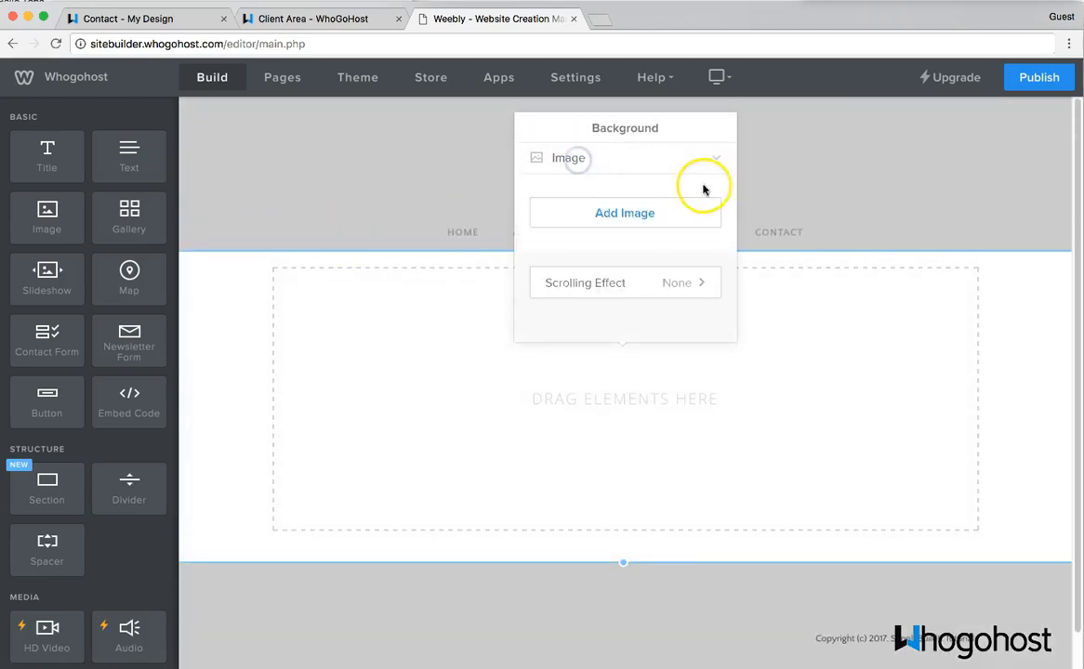
pyautogui.click(634, 213)
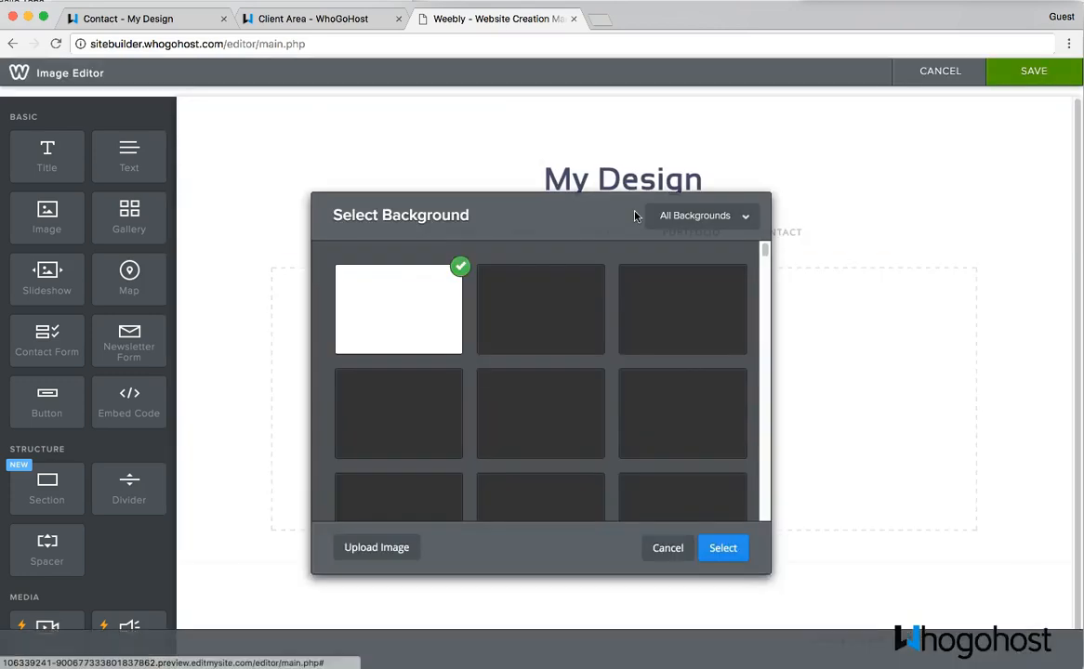
pyautogui.scroll(-2, 589, 447)
pyautogui.scroll(-3, 590, 447)
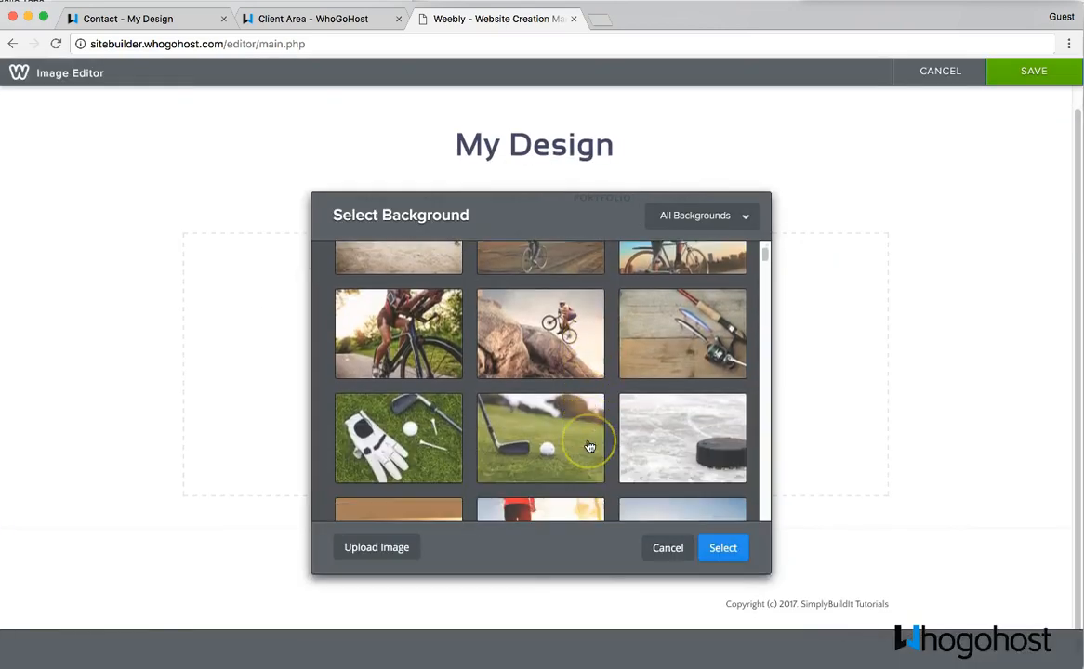
pyautogui.click(547, 400)
pyautogui.click(702, 548)
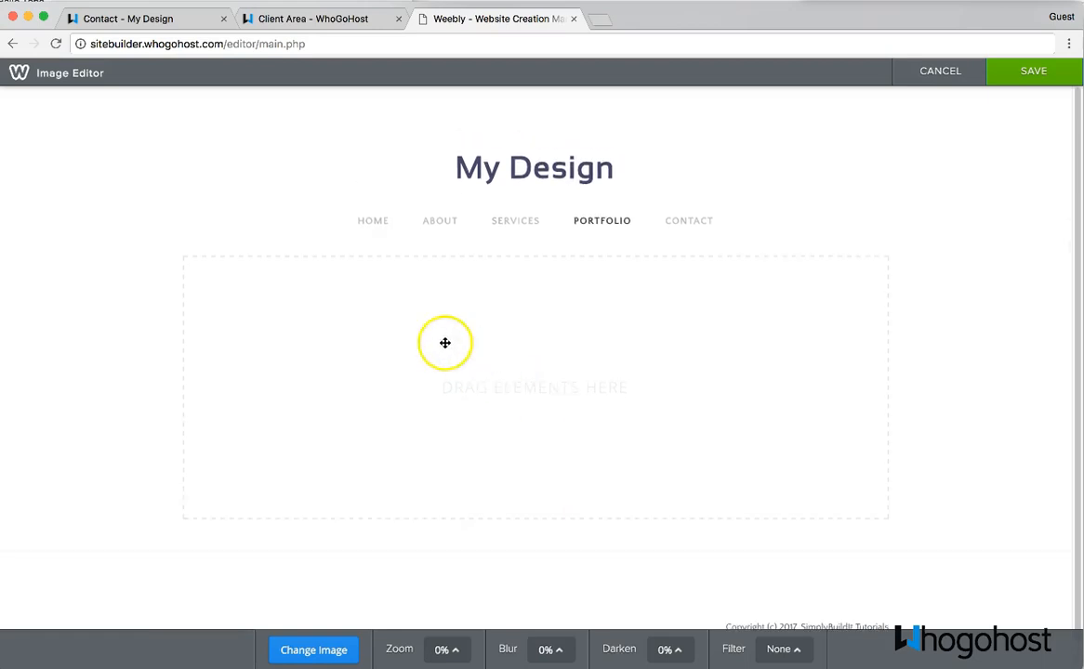
# - Swap the background to the sunset cyclists photo, shift it up to show the riders, and save
pyautogui.moveTo(658, 357); pyautogui.dragTo(648, 360)
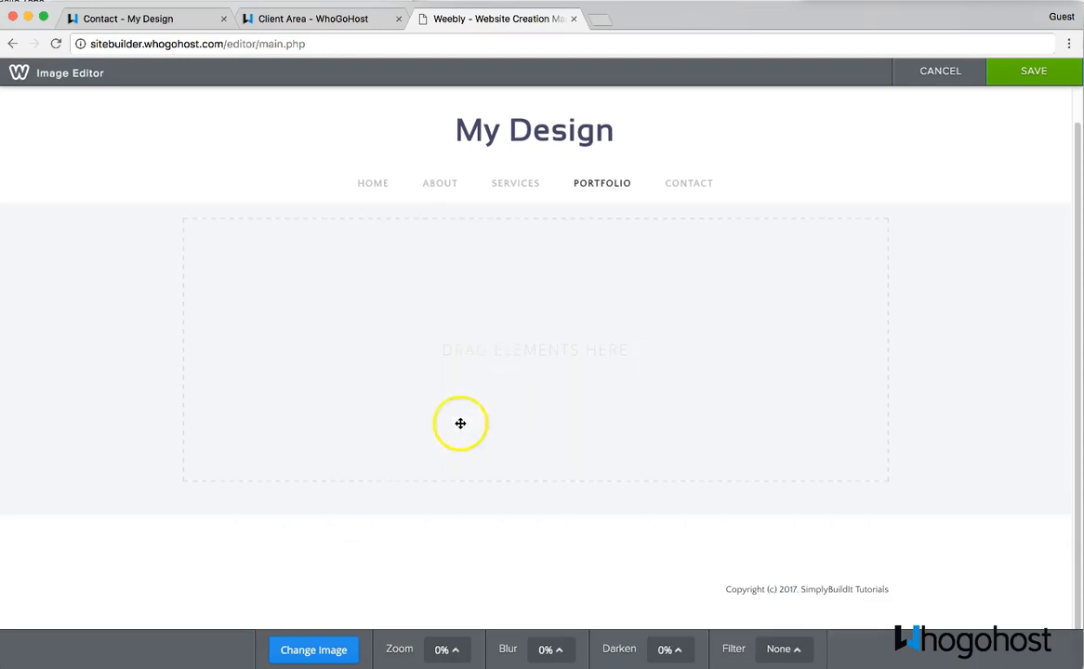
pyautogui.click(316, 651)
pyautogui.scroll(-1, 558, 409)
pyautogui.click(384, 370)
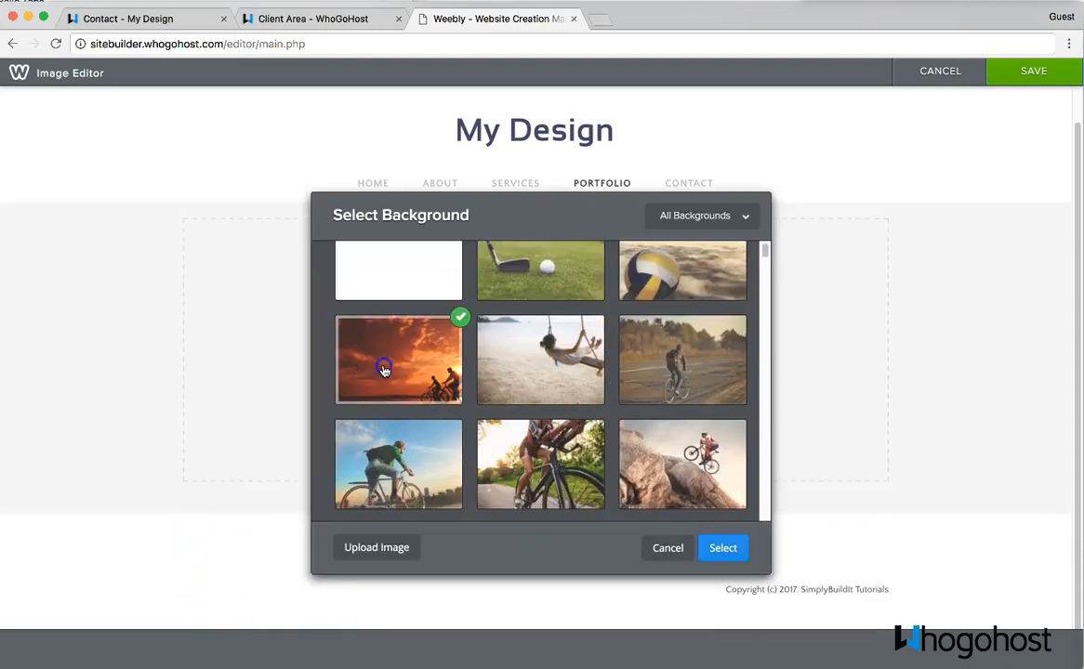
pyautogui.click(723, 549)
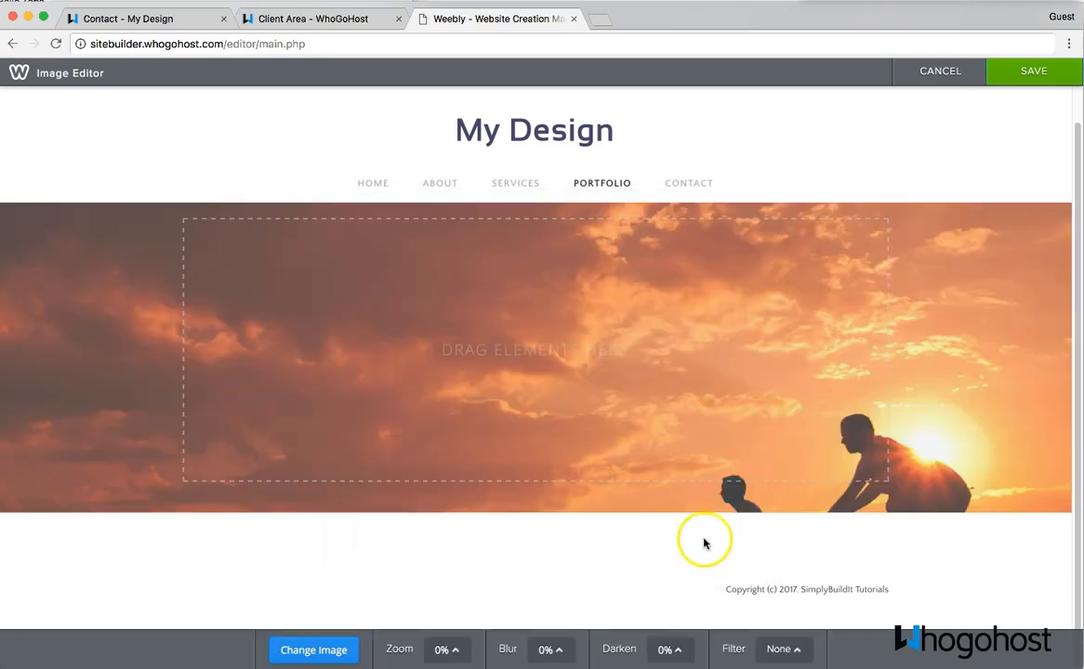
pyautogui.moveTo(577, 377); pyautogui.dragTo(619, 221)
pyautogui.moveTo(653, 478); pyautogui.dragTo(705, 265)
pyautogui.click(1002, 74)
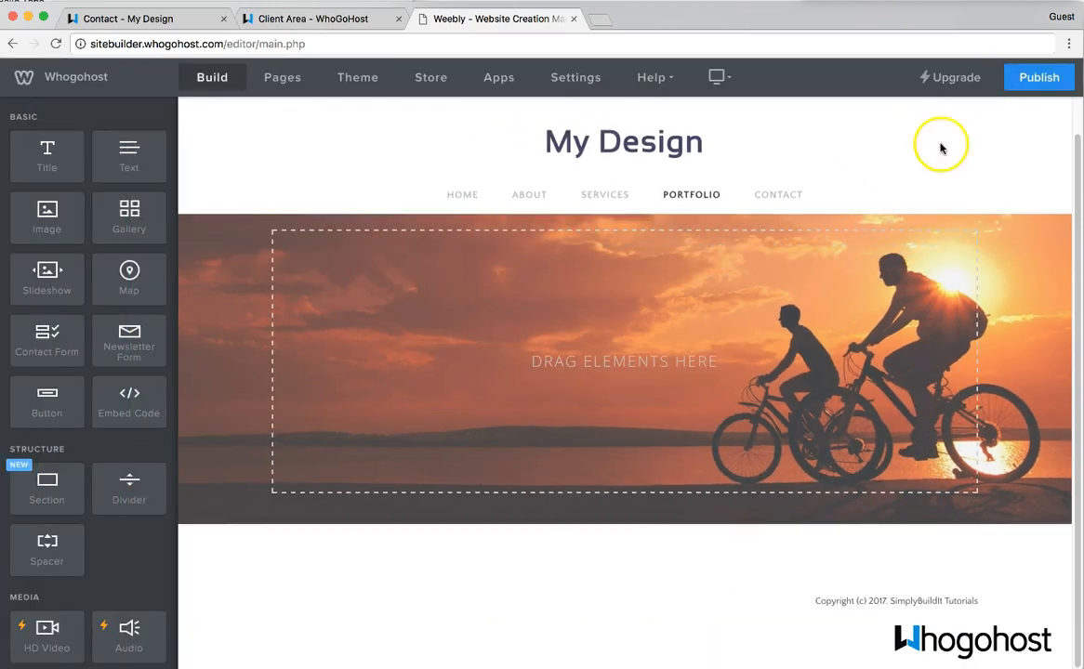
# - Shorten the sunset banner and nudge its image down in the Image Editor, then save
pyautogui.click(512, 518)
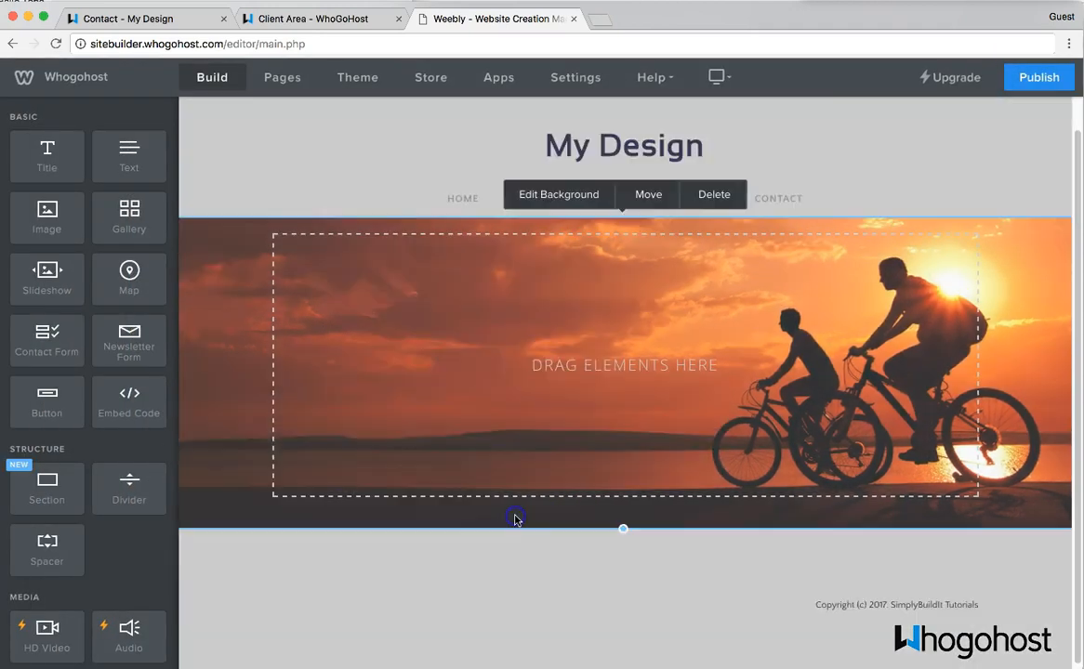
pyautogui.moveTo(624, 562); pyautogui.dragTo(656, 431)
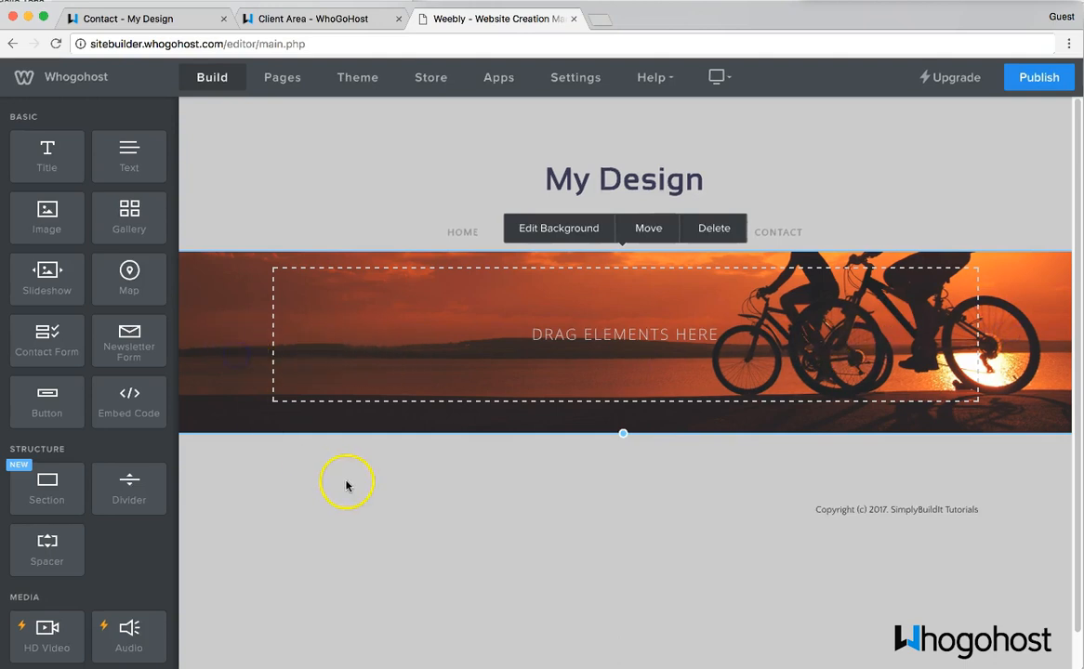
pyautogui.click(585, 356)
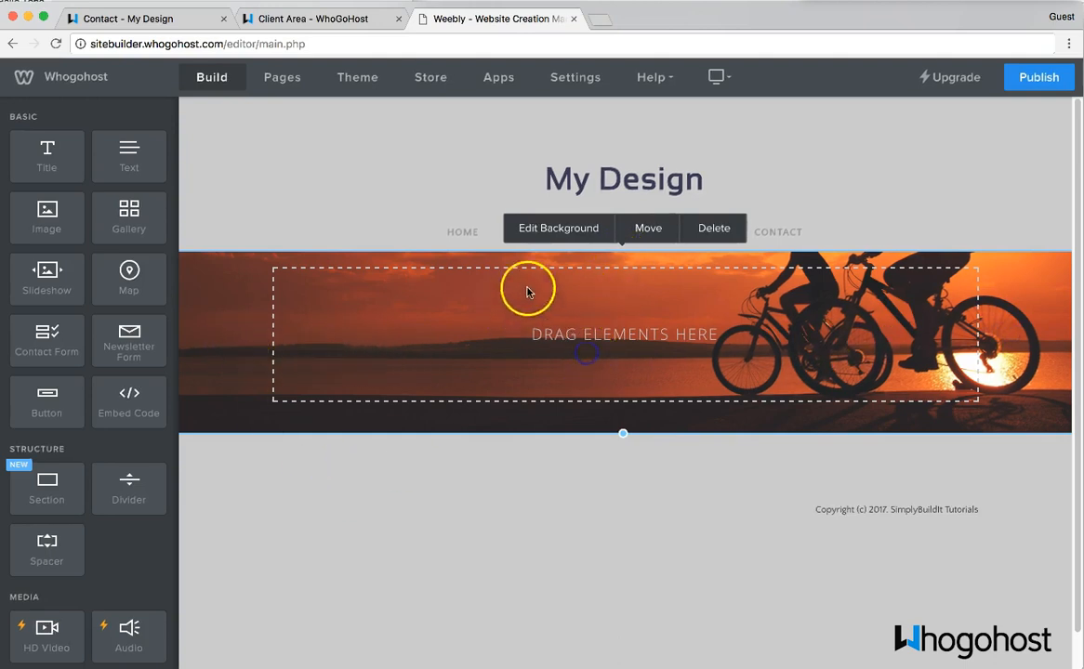
pyautogui.click(594, 228)
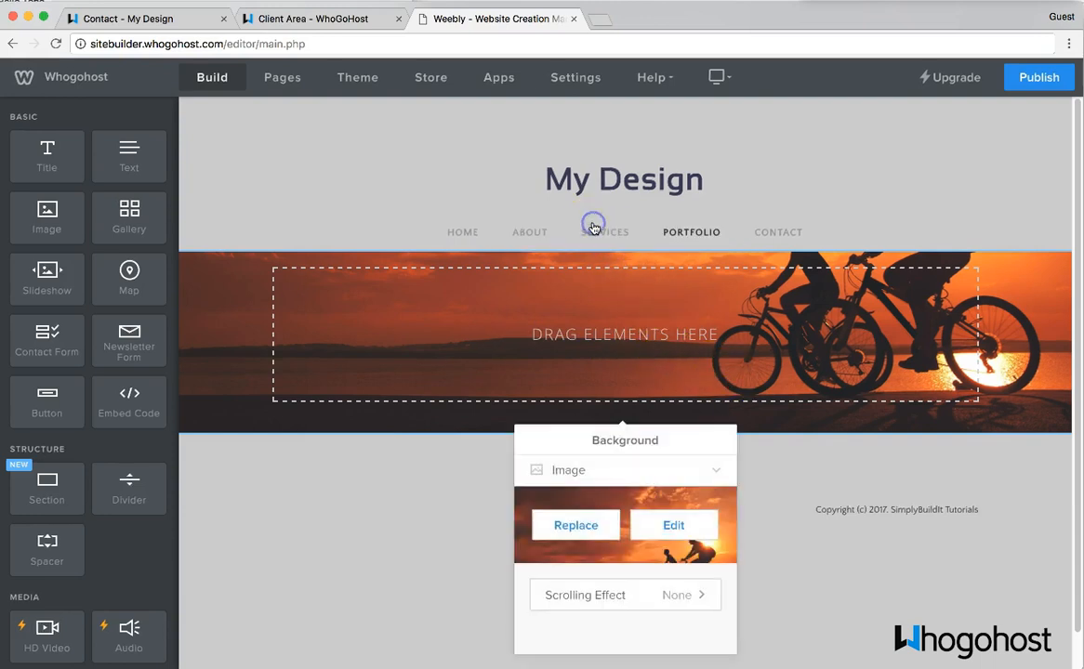
pyautogui.click(697, 526)
pyautogui.moveTo(943, 307); pyautogui.dragTo(946, 411)
pyautogui.click(1007, 75)
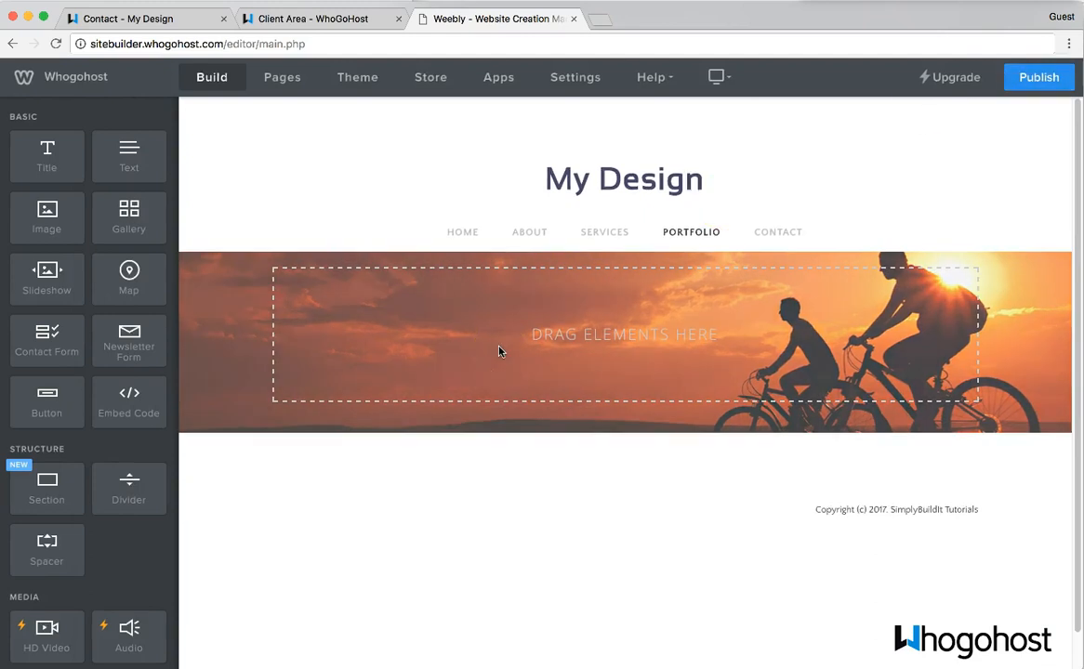
pyautogui.scroll(-1, 474, 357)
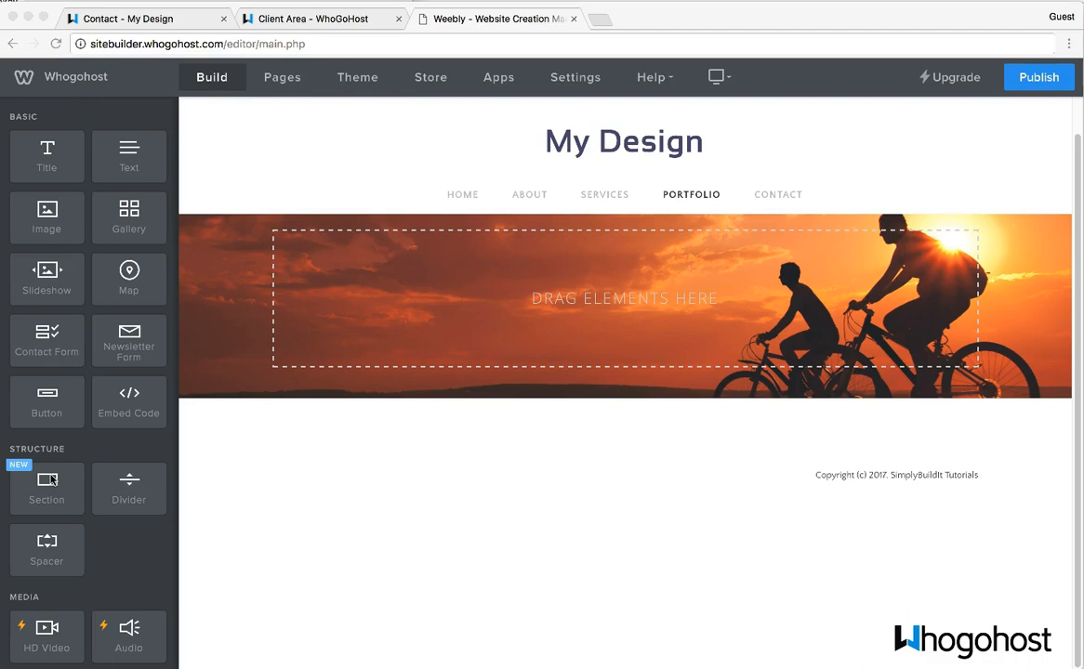
# - Drop a new section below the banner and browse the Gallery layouts, previewing Our Wedding Day
pyautogui.moveTo(51, 481); pyautogui.dragTo(431, 429)
pyautogui.moveTo(56, 486); pyautogui.dragTo(513, 434)
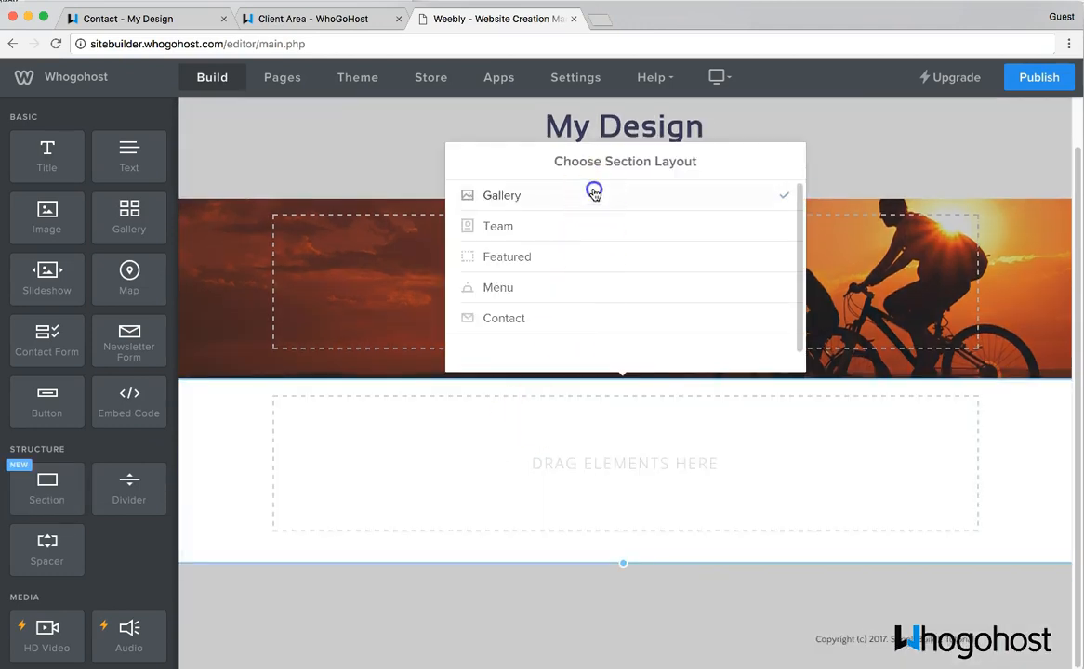
pyautogui.click(594, 194)
pyautogui.click(606, 271)
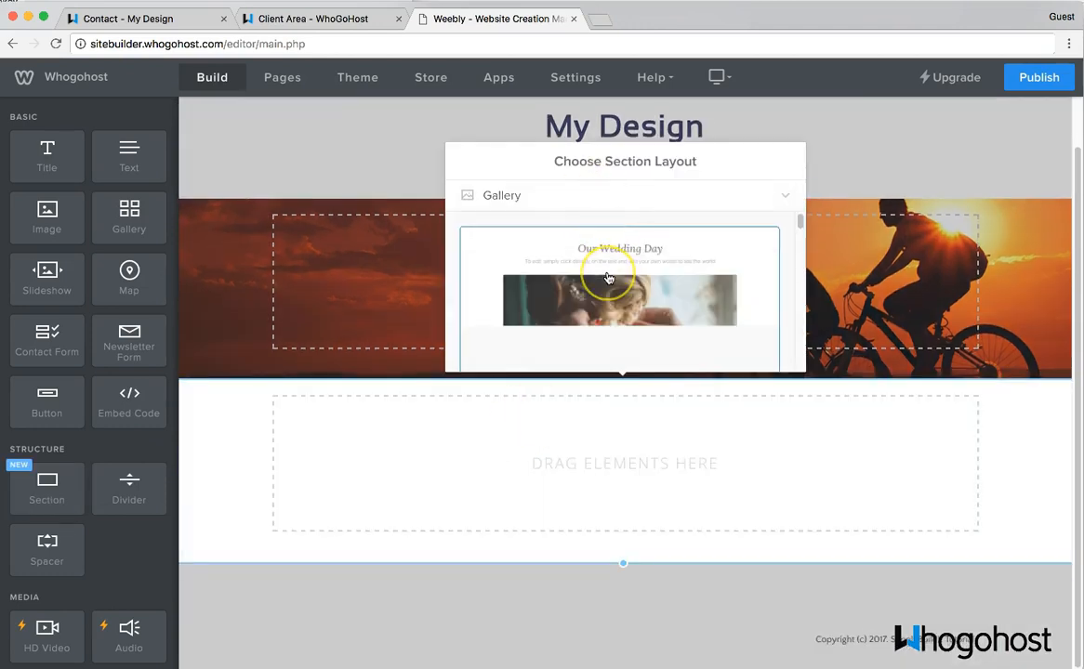
pyautogui.scroll(-1, 609, 278)
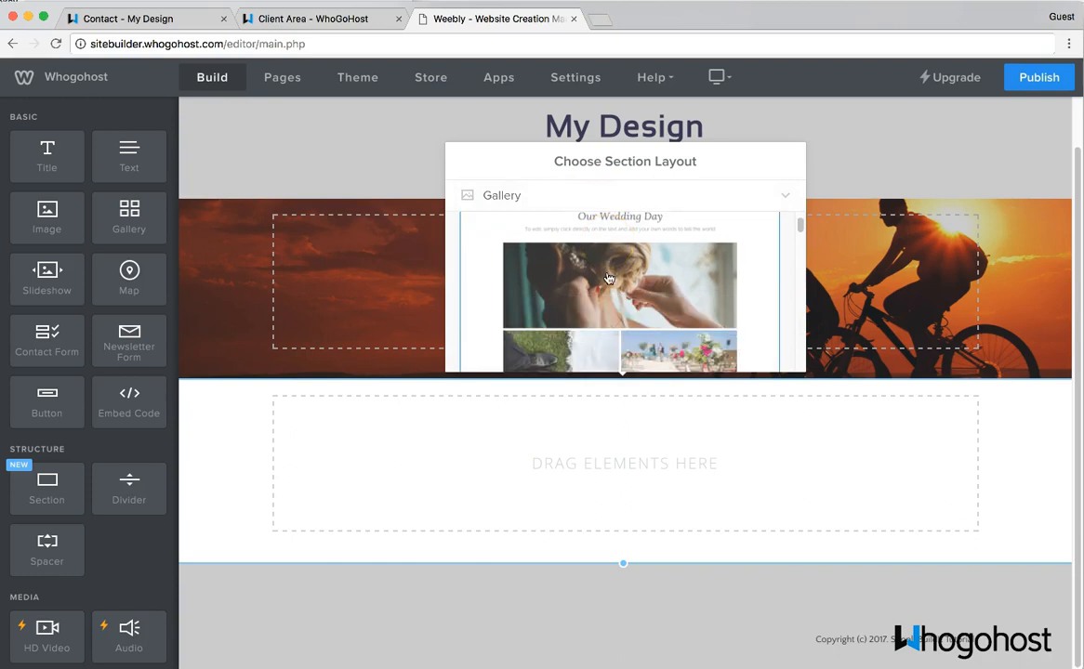
pyautogui.scroll(-4, 609, 278)
pyautogui.scroll(-4, 609, 278)
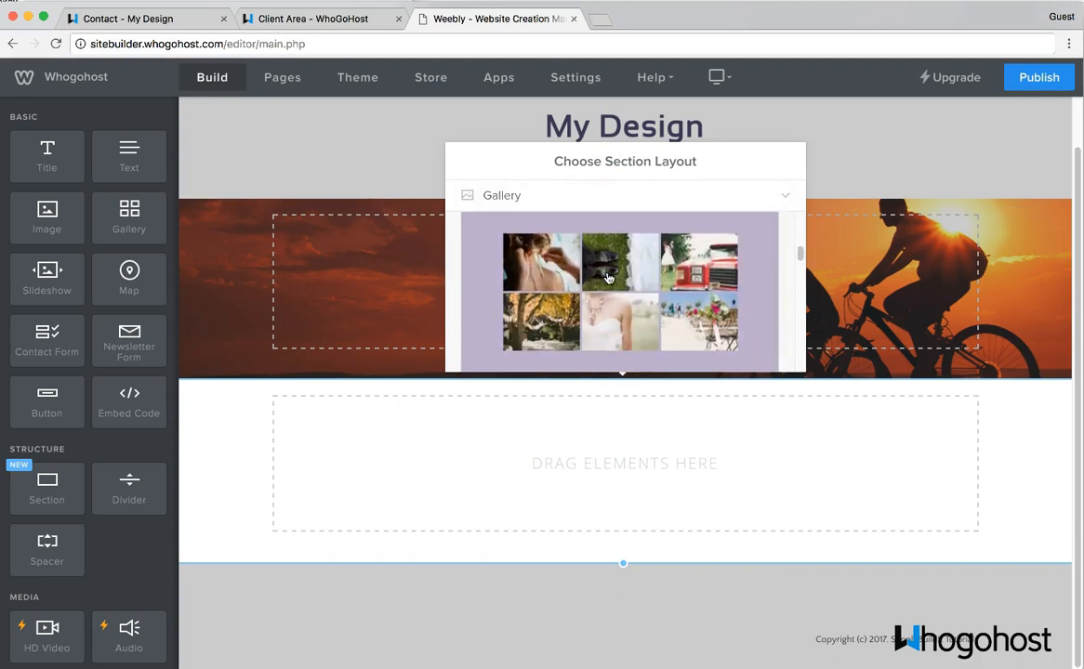
pyautogui.scroll(2, 614, 279)
pyautogui.scroll(-12, 615, 279)
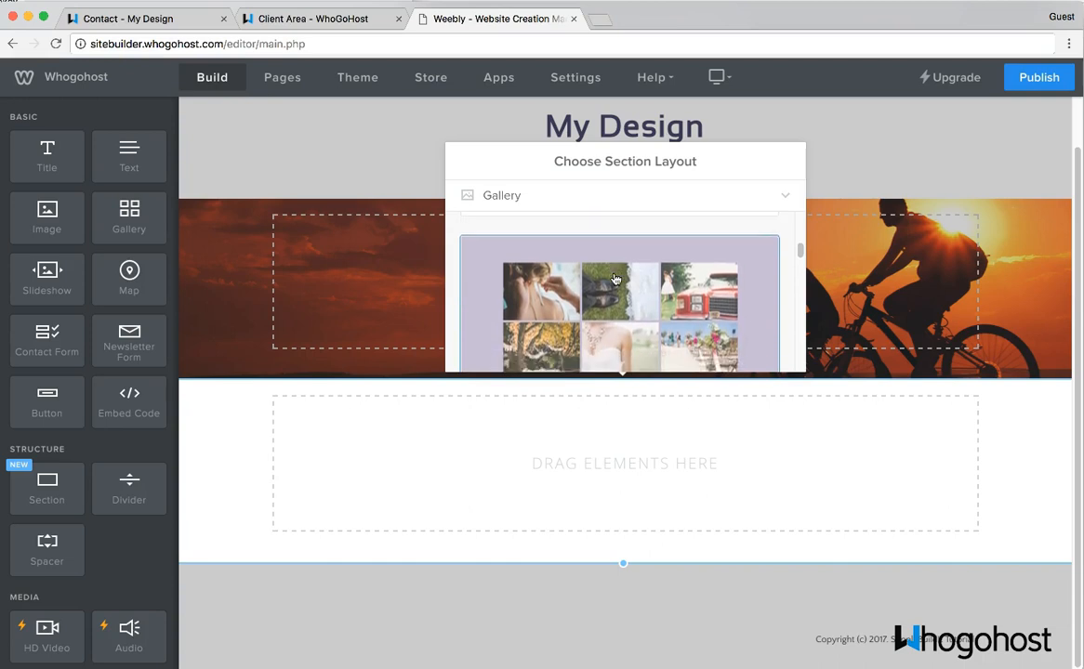
pyautogui.scroll(-8, 613, 279)
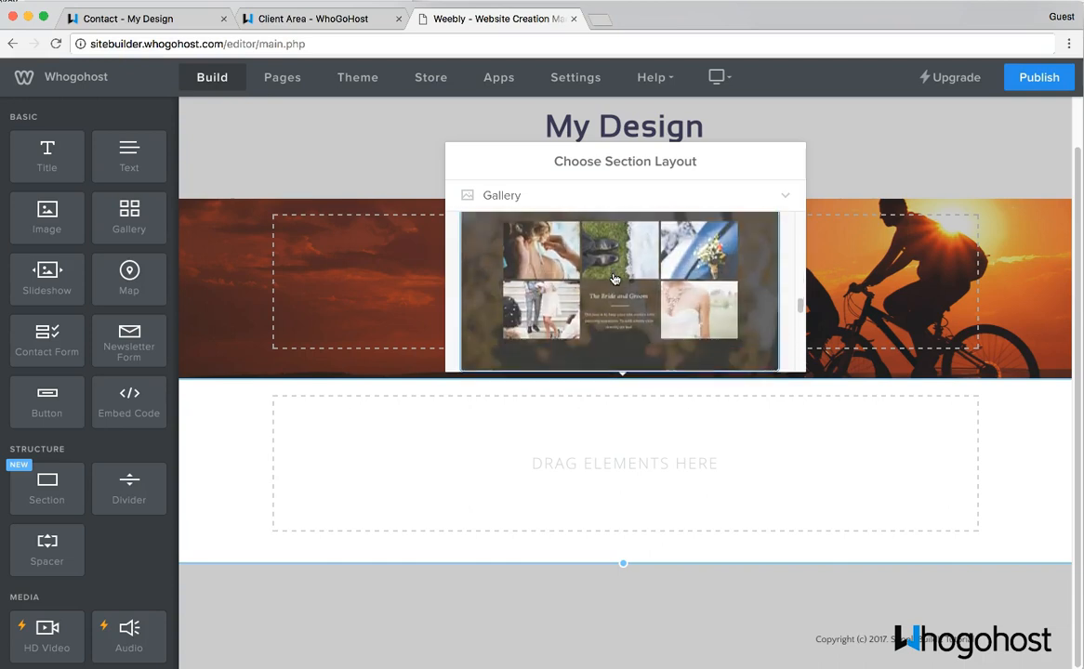
pyautogui.scroll(-6, 614, 279)
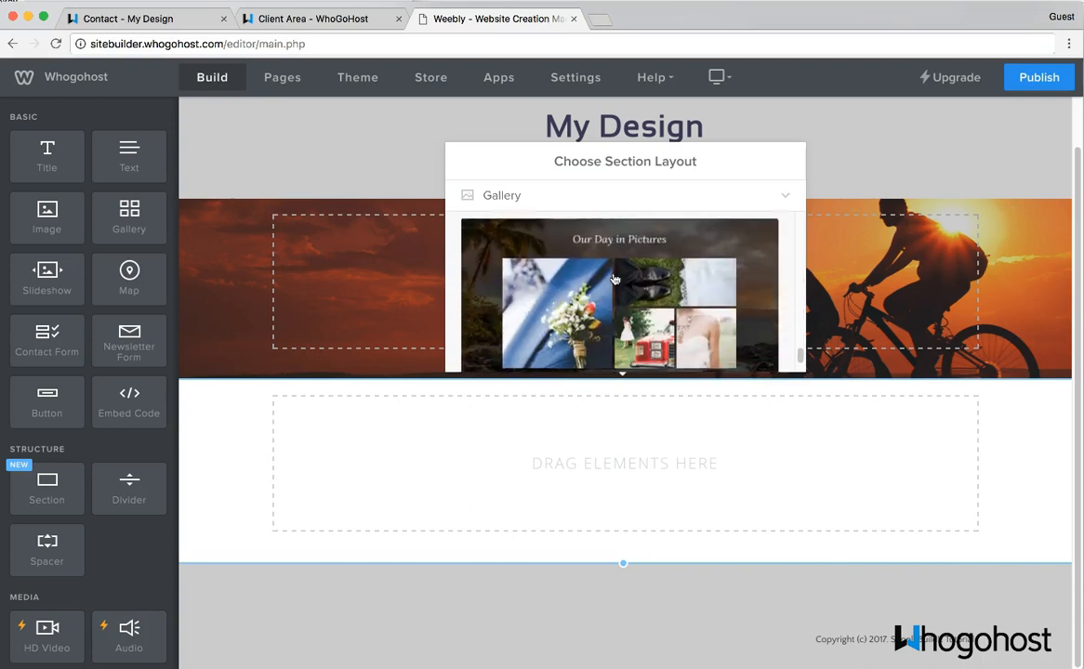
pyautogui.scroll(1, 614, 279)
pyautogui.scroll(-1, 614, 280)
# - Apply the wedding photo-grid gallery layout to the new section and save it
pyautogui.click(601, 281)
pyautogui.scroll(5, 601, 283)
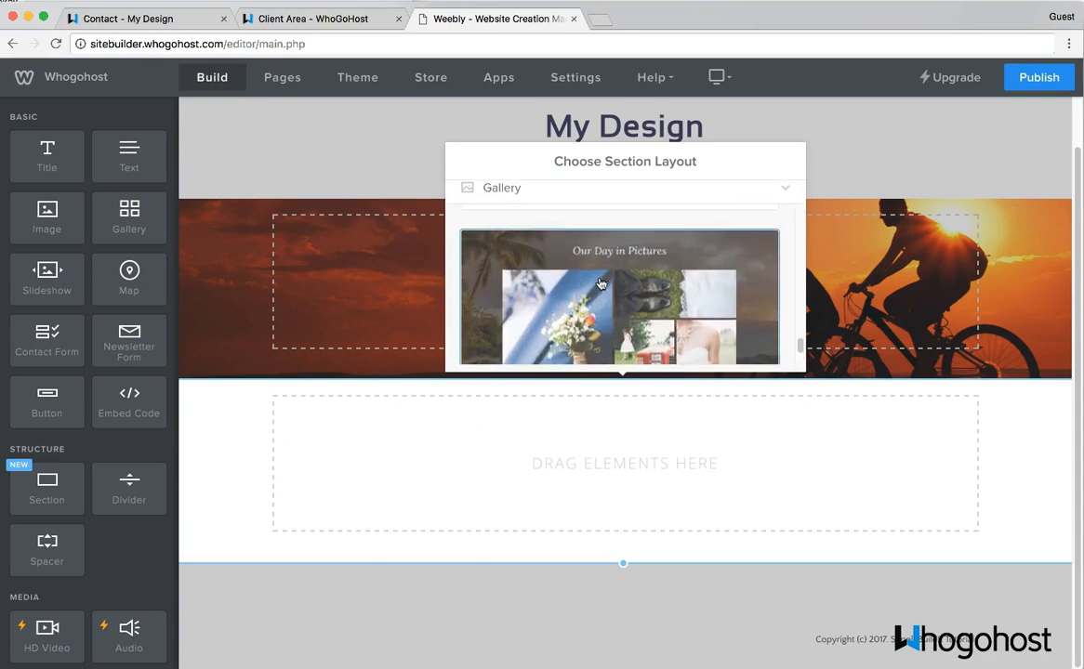
pyautogui.scroll(-1, 600, 282)
pyautogui.click(597, 283)
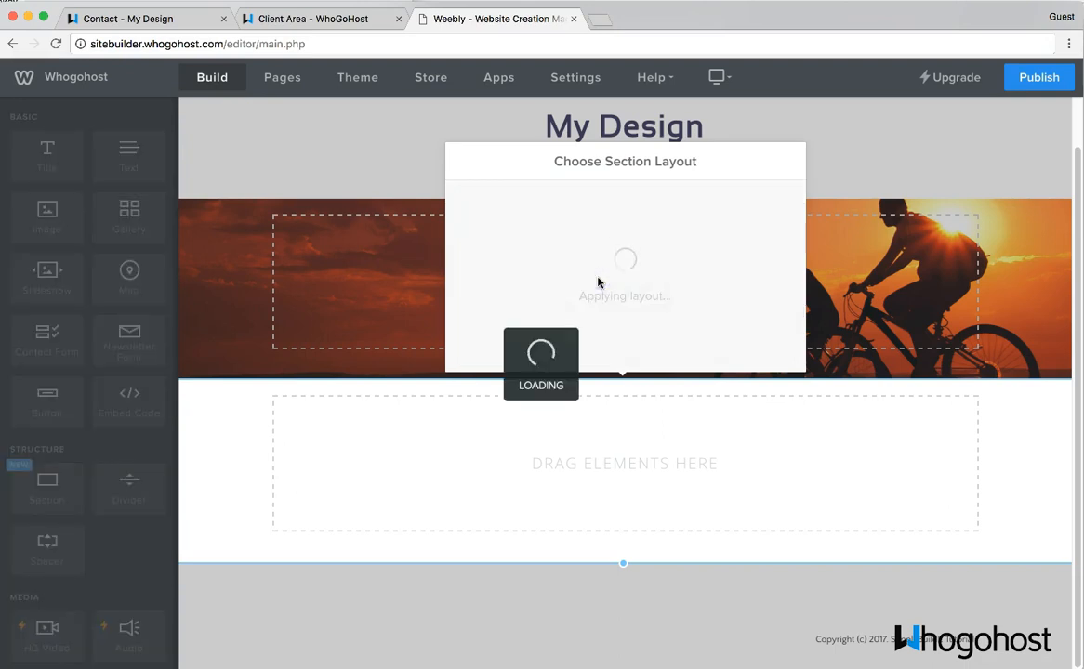
pyautogui.click(621, 256)
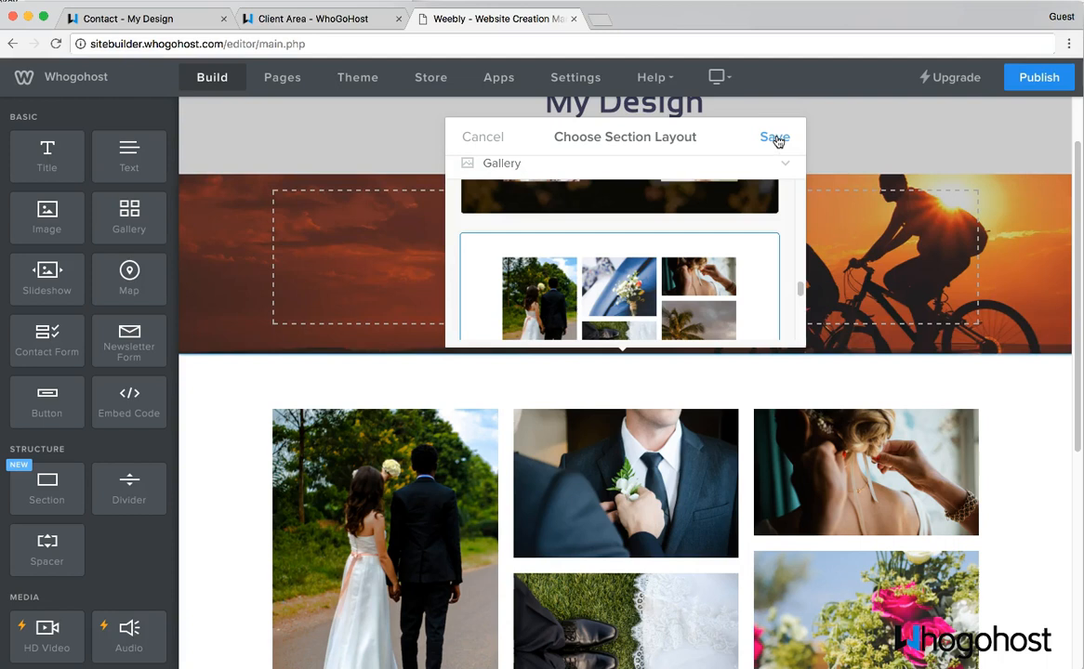
pyautogui.click(775, 138)
pyautogui.scroll(-5, 402, 445)
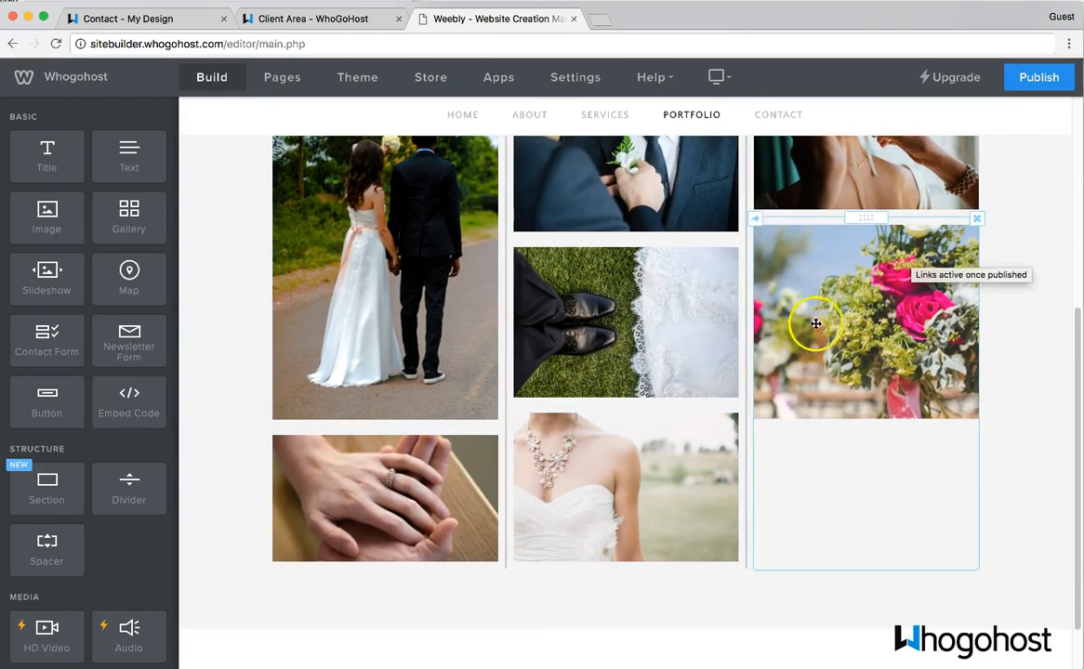
# - Insert a Title element below the banner, above the wedding photo gallery
pyautogui.click(858, 319)
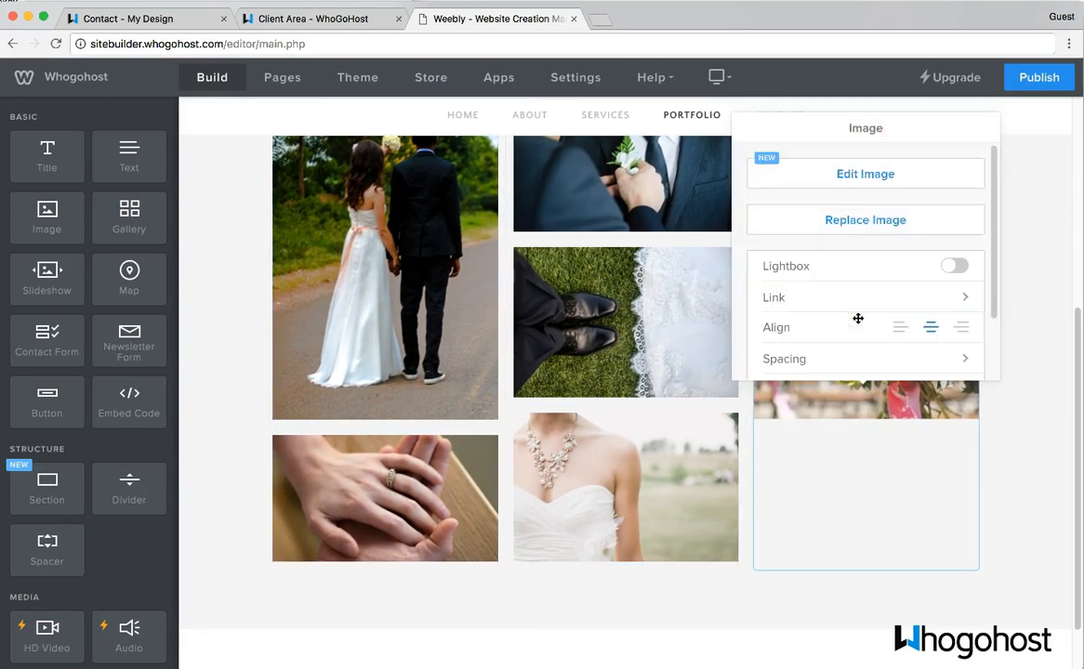
pyautogui.scroll(-2, 859, 216)
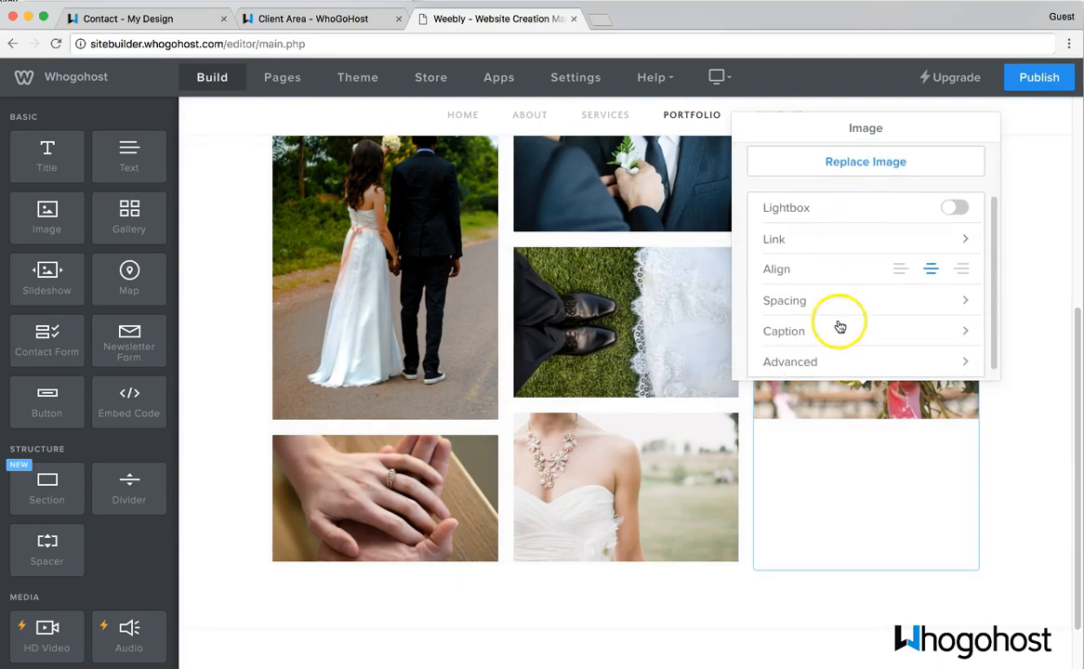
pyautogui.click(258, 335)
pyautogui.scroll(2, 247, 377)
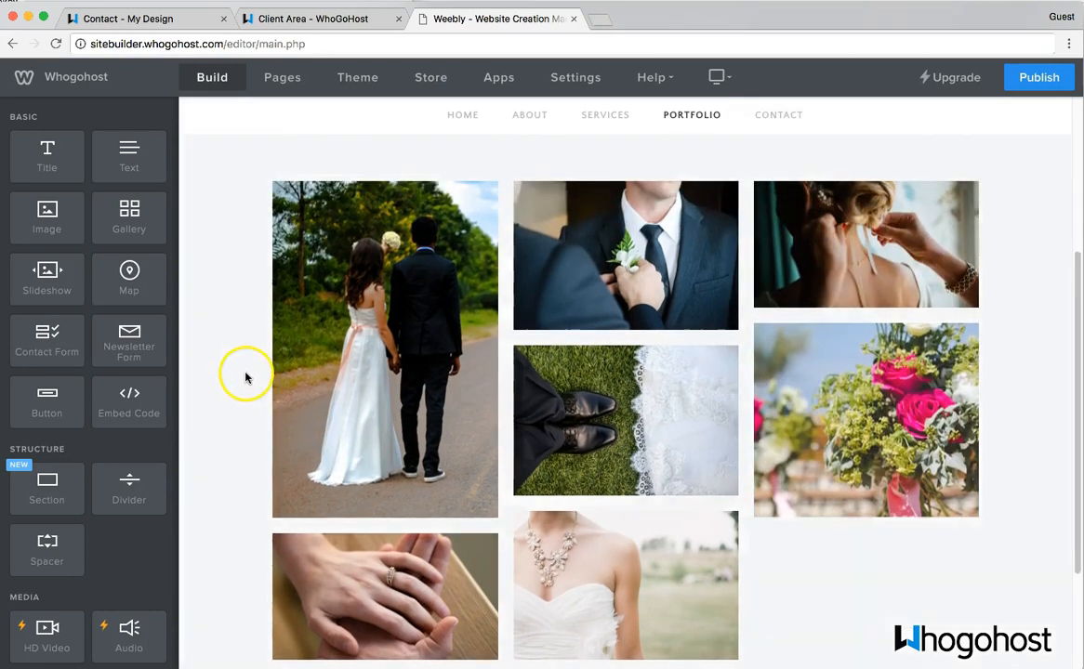
pyautogui.scroll(2, 247, 376)
pyautogui.moveTo(40, 158); pyautogui.dragTo(472, 251)
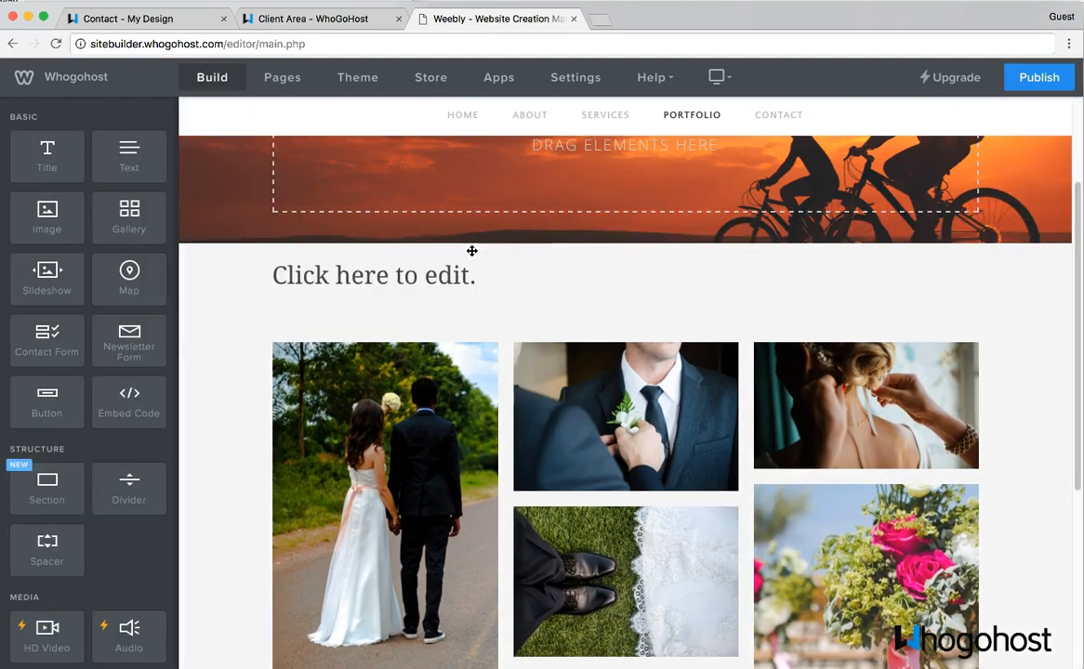
# - Enter 'Check out our portfolio' as the title and center-align it
pyautogui.click(460, 274)
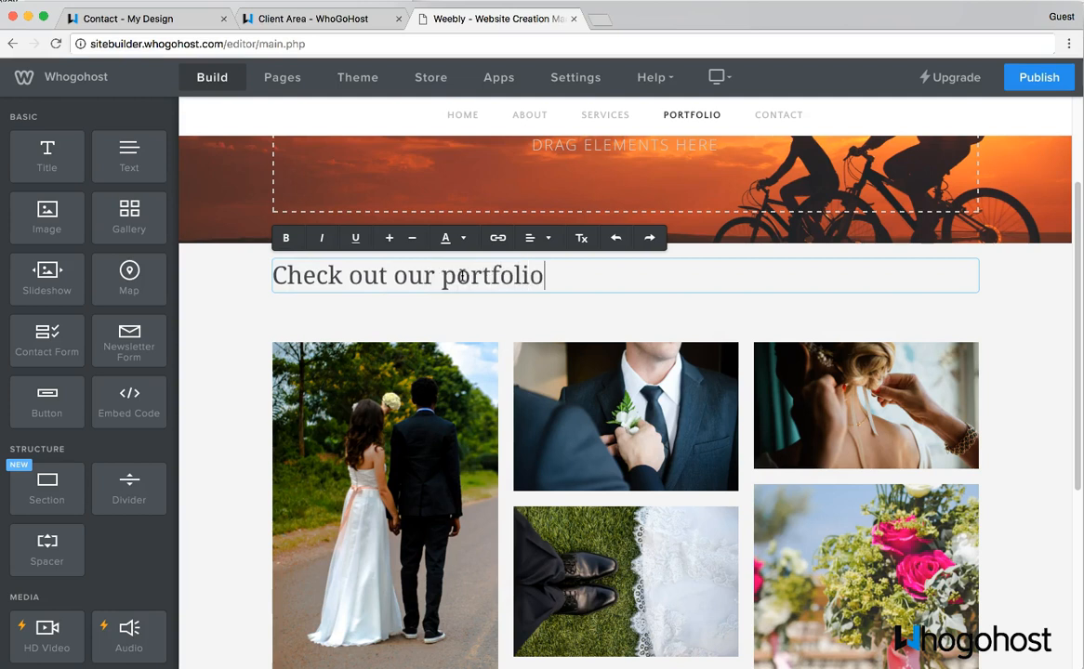
pyautogui.click(538, 239)
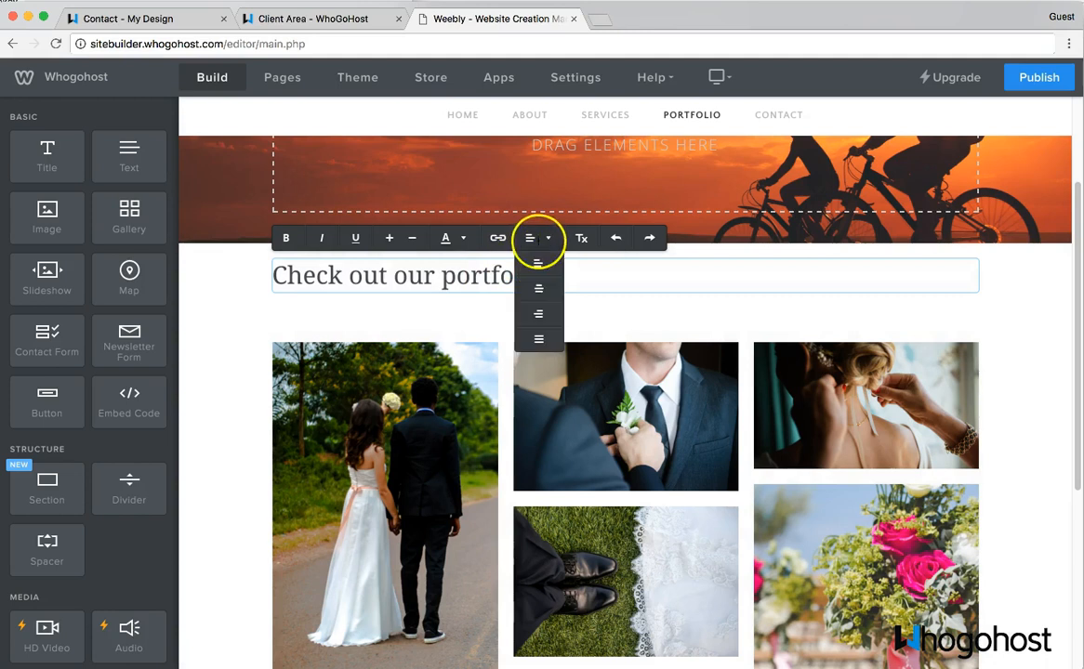
pyautogui.click(538, 287)
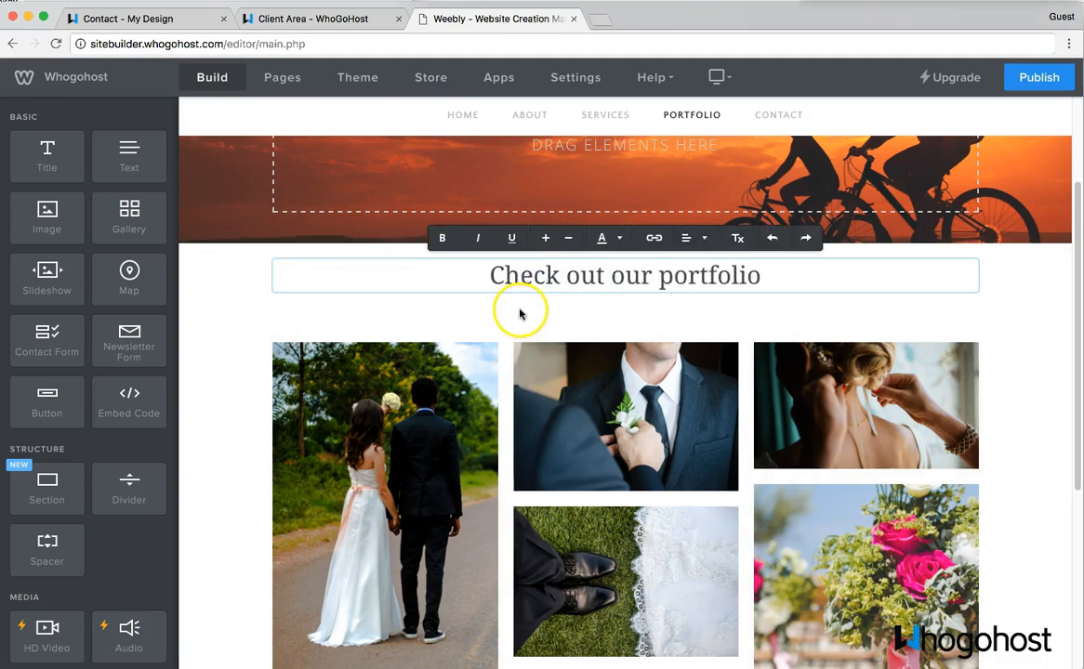
pyautogui.scroll(-5, 533, 409)
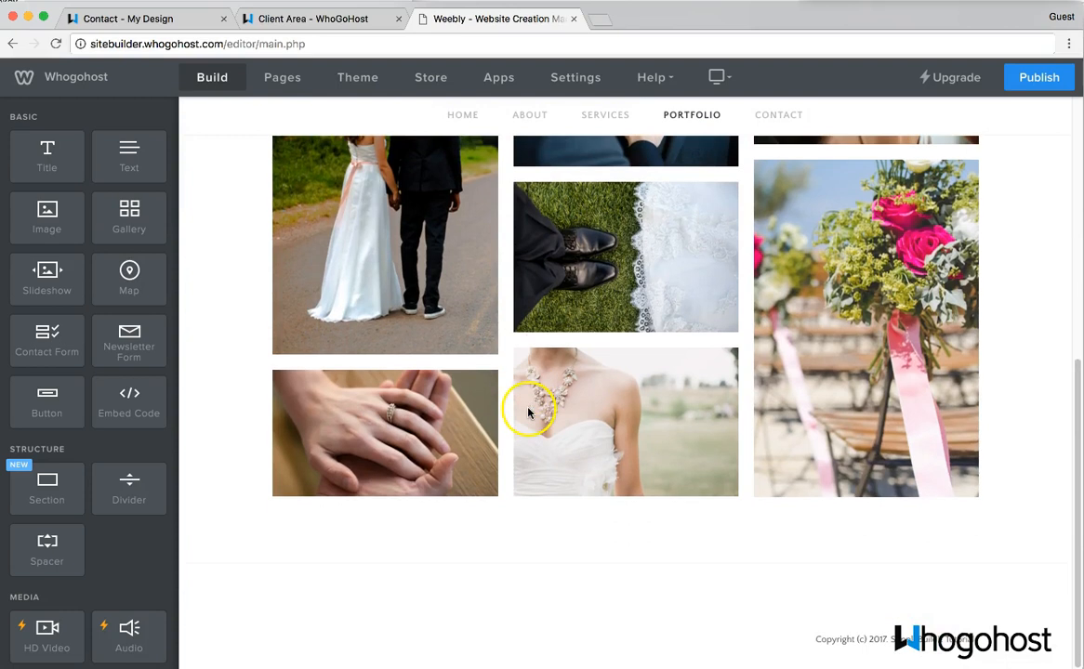
pyautogui.scroll(5, 567, 558)
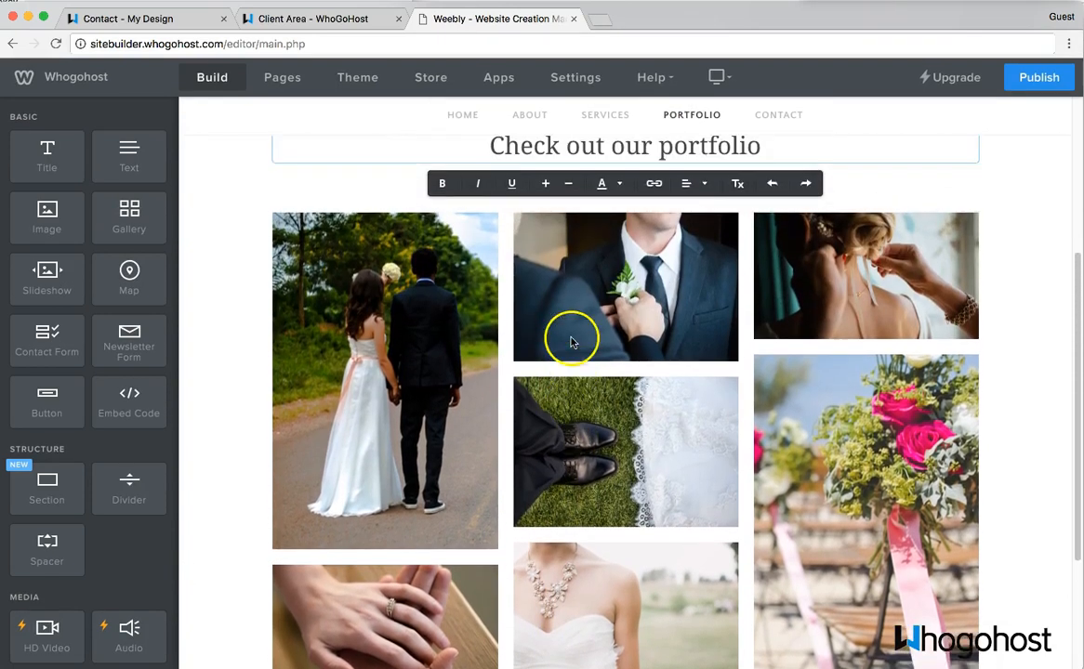
pyautogui.scroll(3, 554, 297)
pyautogui.click(244, 361)
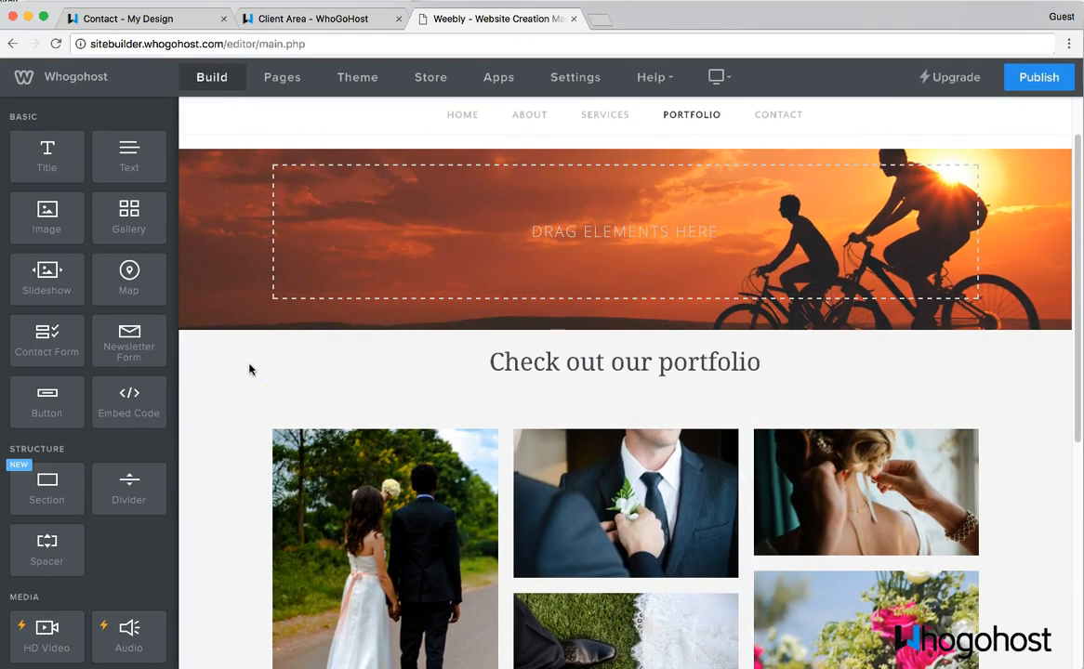
# - Switch to the empty Contact page
pyautogui.scroll(-3, 82, 399)
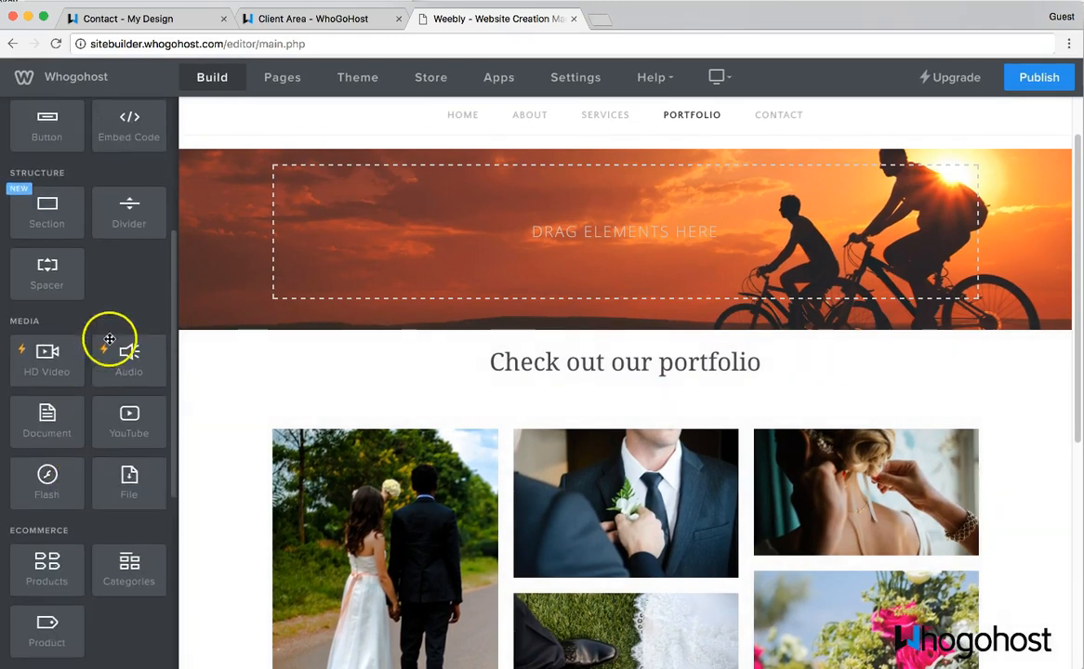
pyautogui.scroll(1, 107, 341)
pyautogui.scroll(1, 294, 338)
pyautogui.scroll(-5, 338, 423)
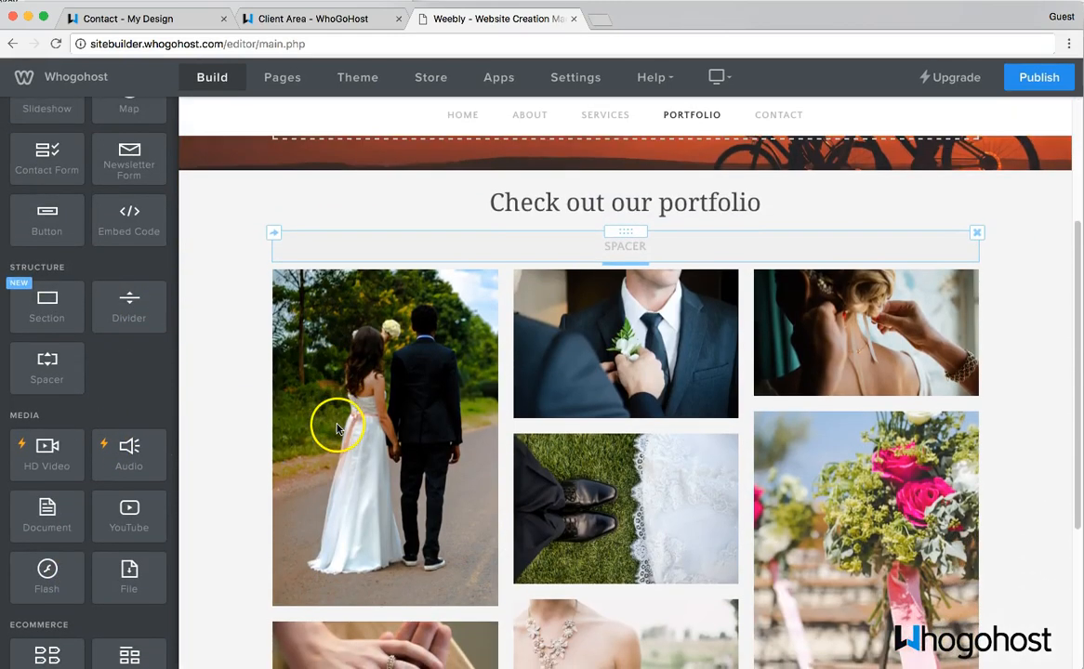
pyautogui.click(338, 428)
pyautogui.click(484, 505)
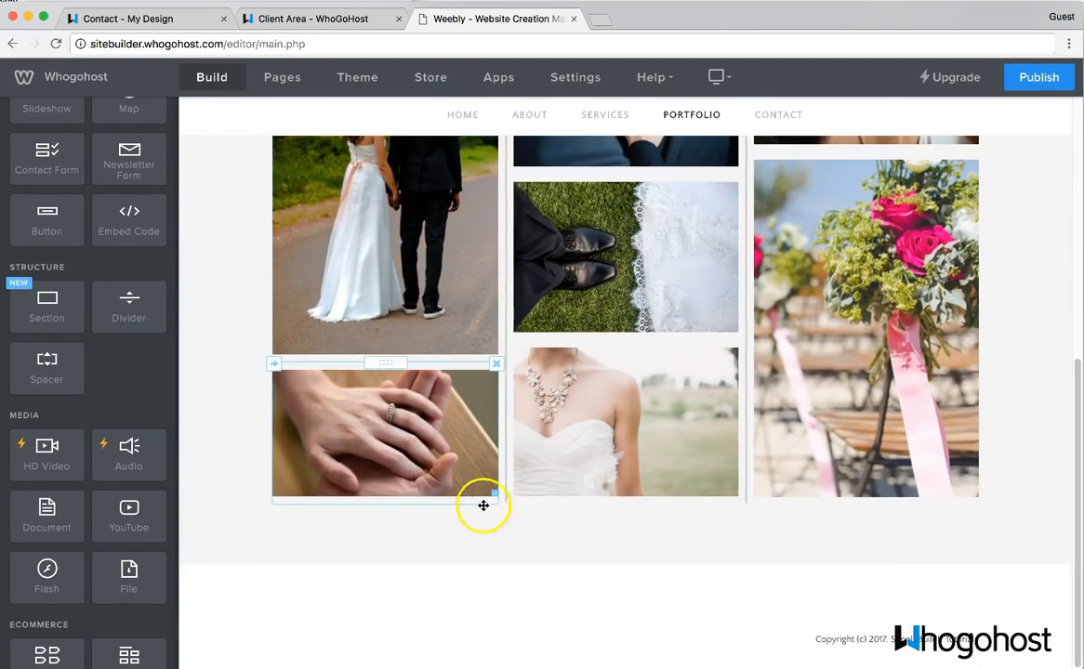
pyautogui.scroll(3, 819, 198)
pyautogui.click(770, 116)
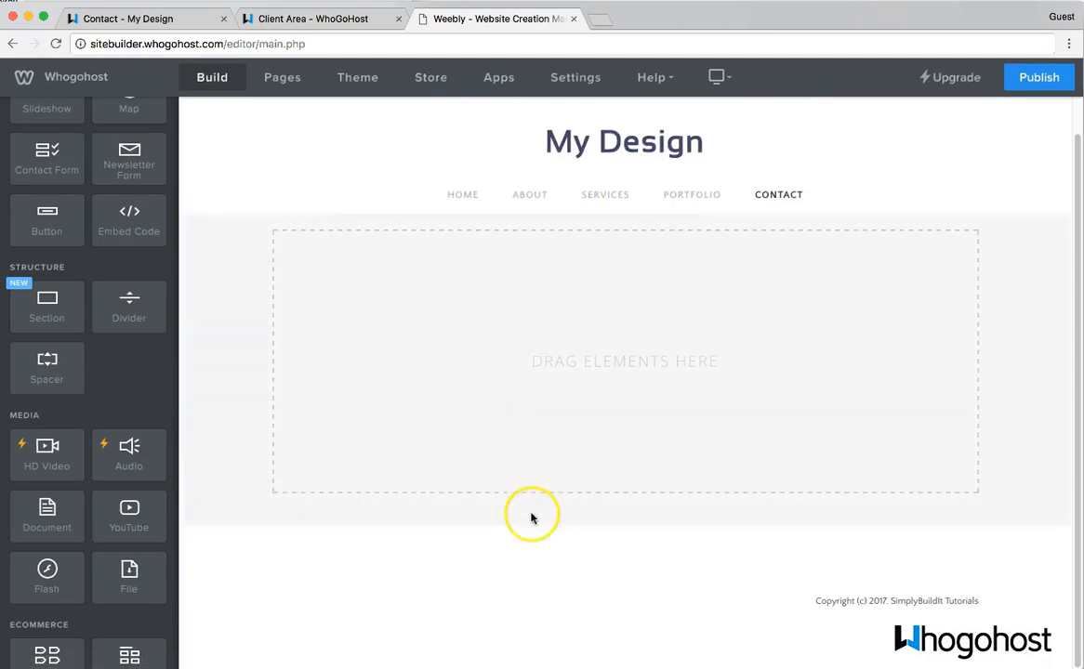
pyautogui.click(532, 513)
pyautogui.click(549, 226)
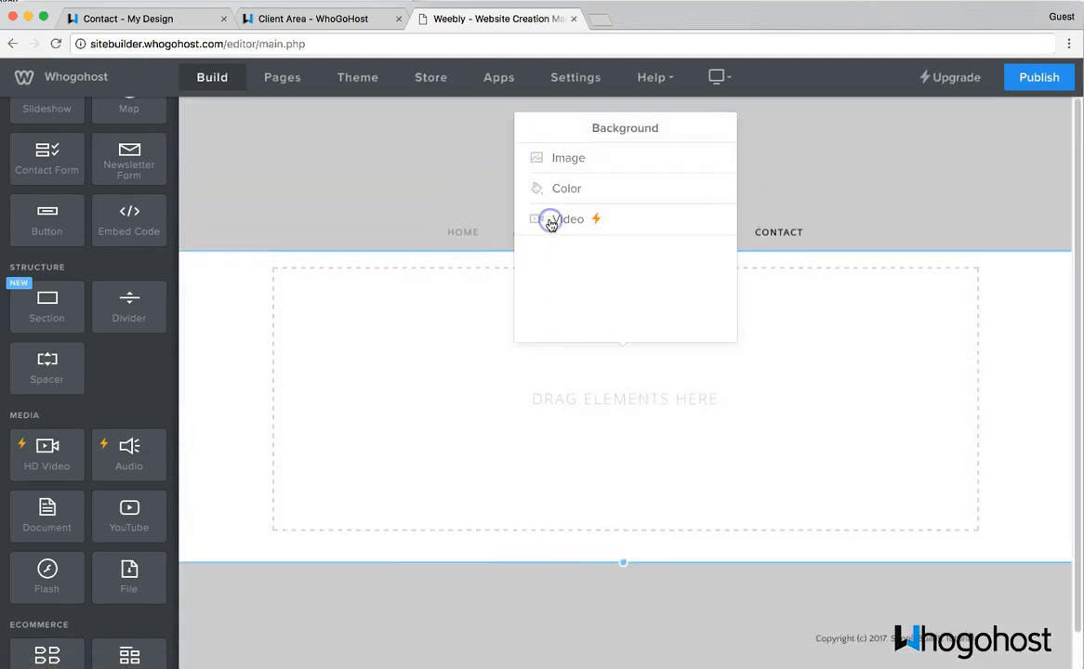
pyautogui.click(556, 154)
pyautogui.click(612, 209)
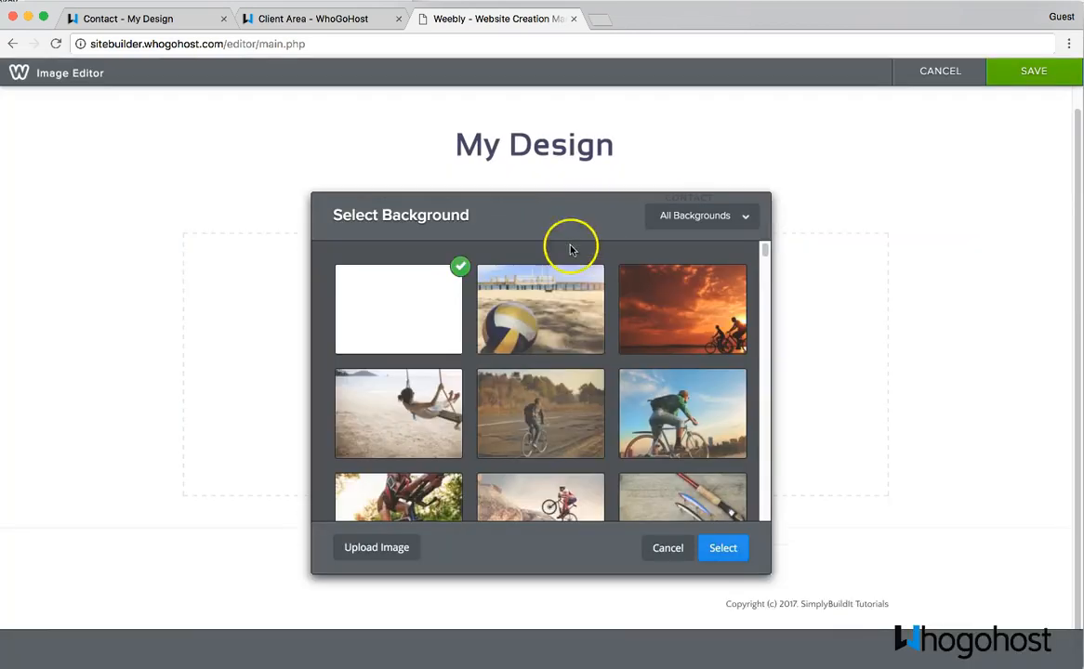
pyautogui.click(396, 549)
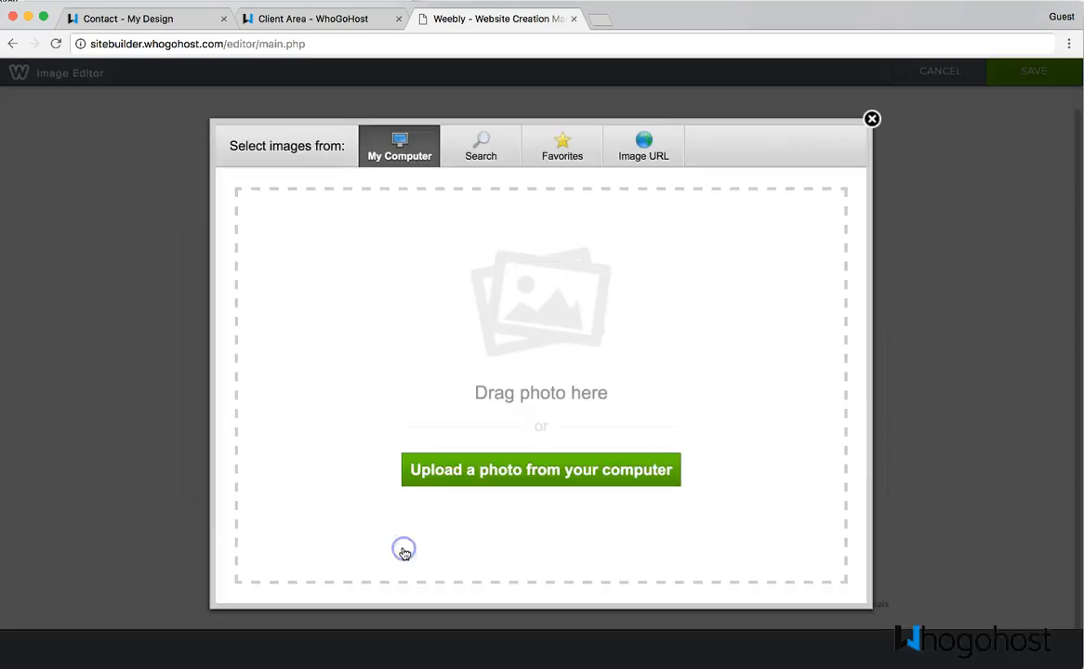
pyautogui.click(482, 153)
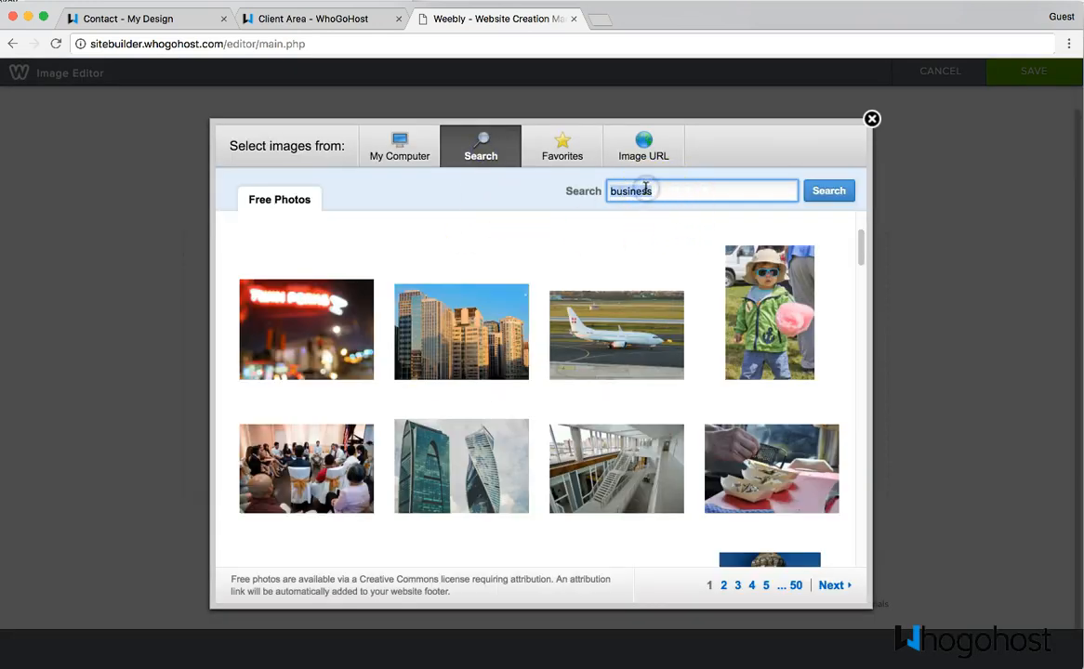
pyautogui.write('email')
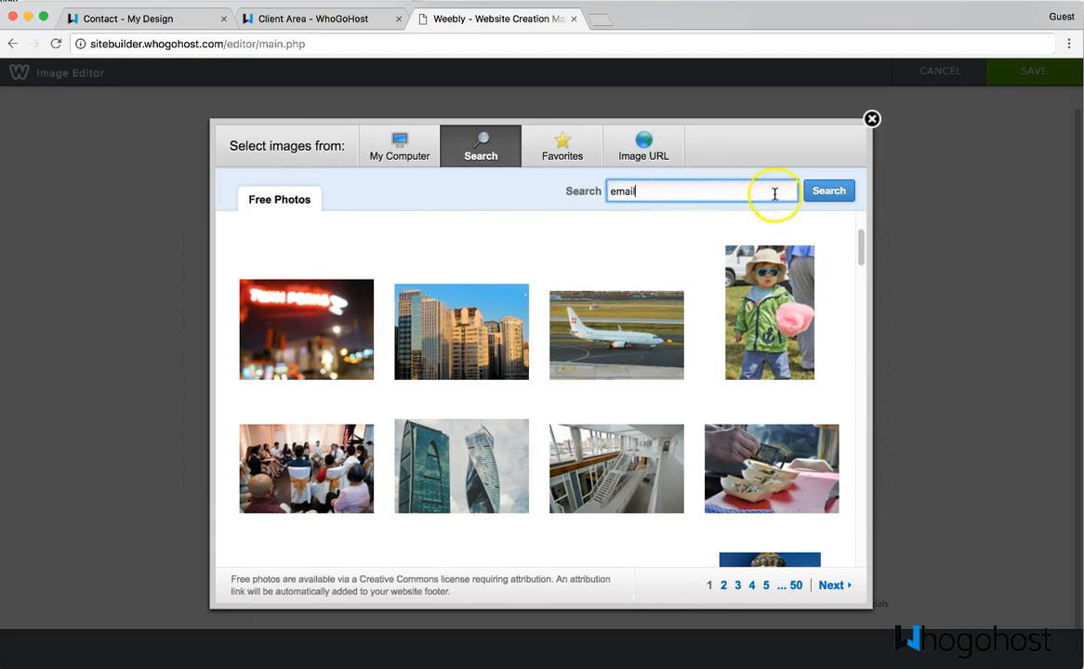
pyautogui.click(816, 193)
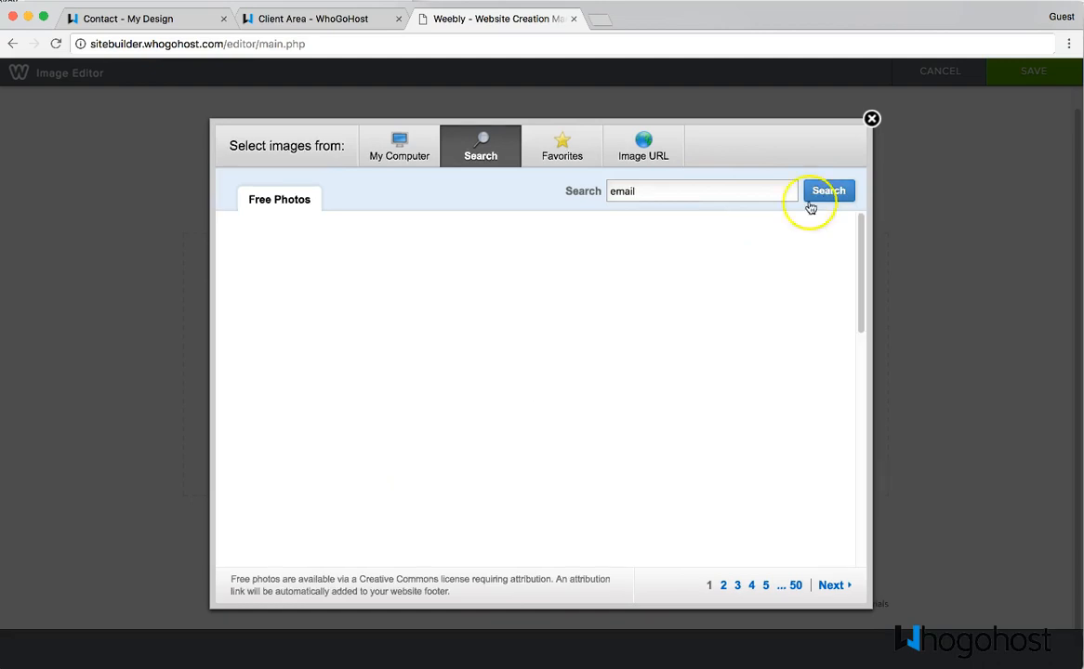
pyautogui.scroll(-2, 627, 358)
pyautogui.scroll(3, 625, 364)
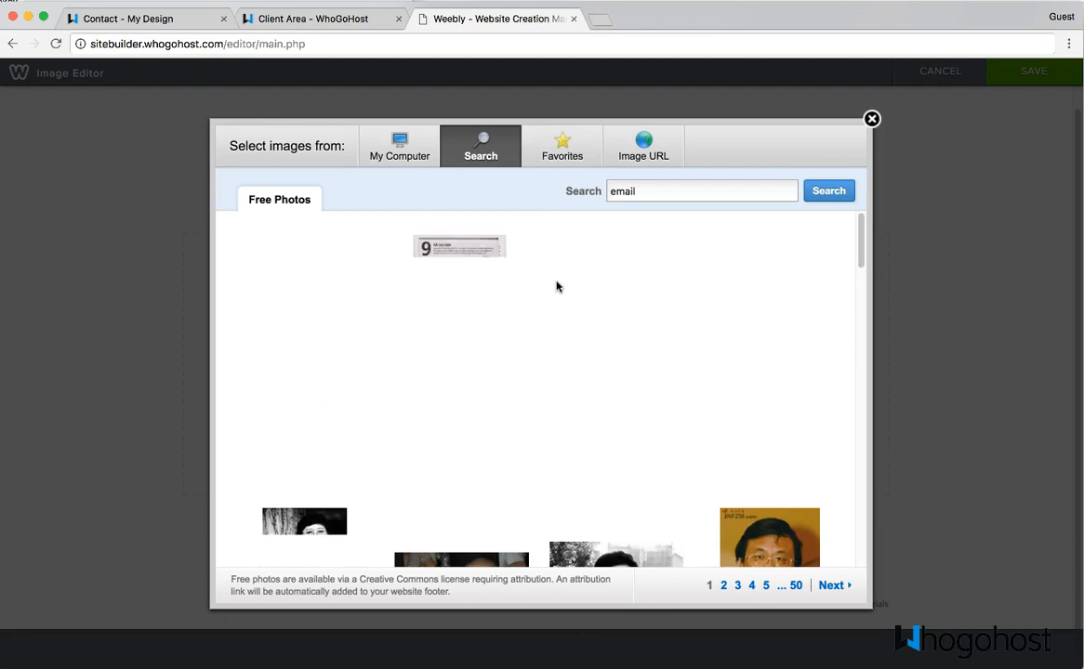
pyautogui.click(472, 354)
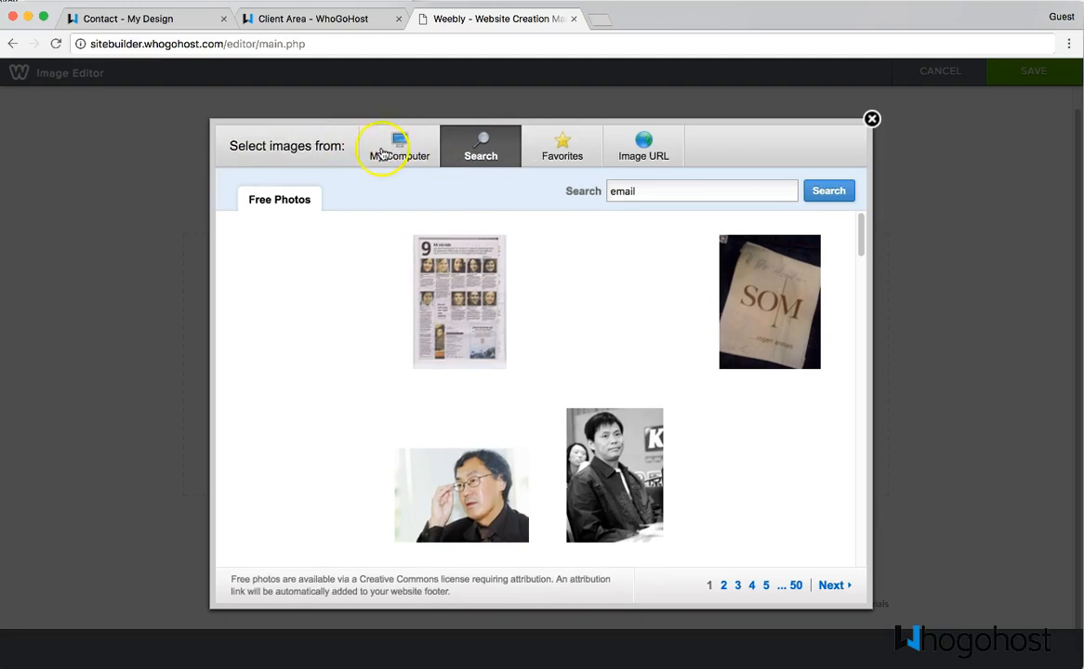
pyautogui.click(402, 158)
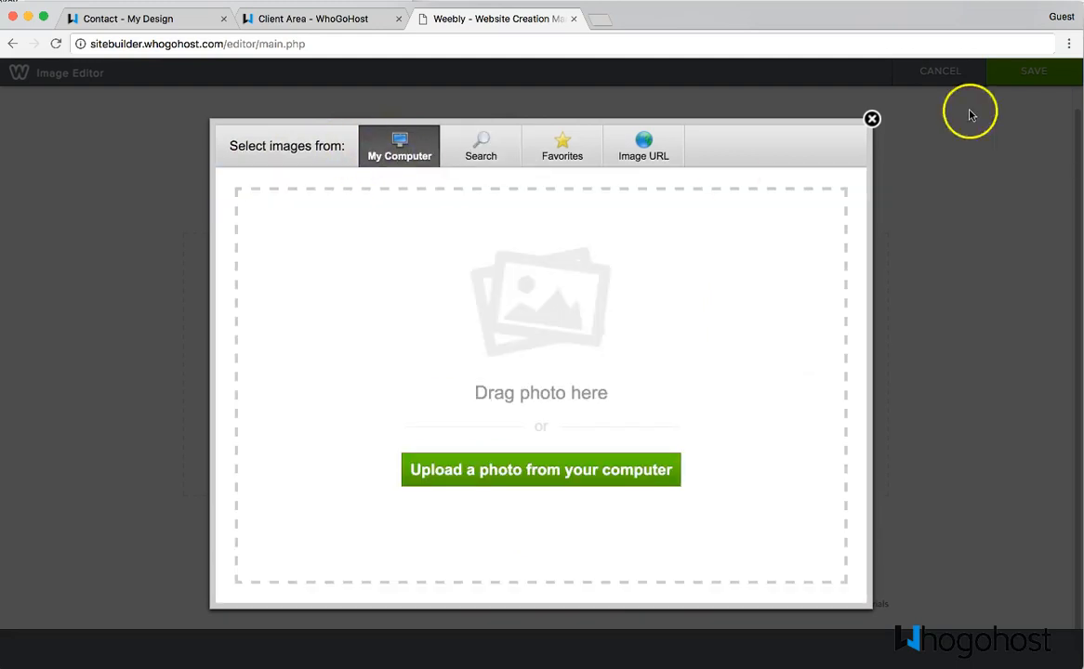
# - Choose the woven rattan texture from the built-in backgrounds as the banner background
pyautogui.click(872, 118)
pyautogui.scroll(-3, 557, 392)
pyautogui.scroll(-15, 557, 391)
pyautogui.scroll(-15, 557, 392)
pyautogui.scroll(-15, 557, 391)
pyautogui.scroll(-3, 557, 391)
pyautogui.scroll(2, 557, 387)
pyautogui.click(536, 316)
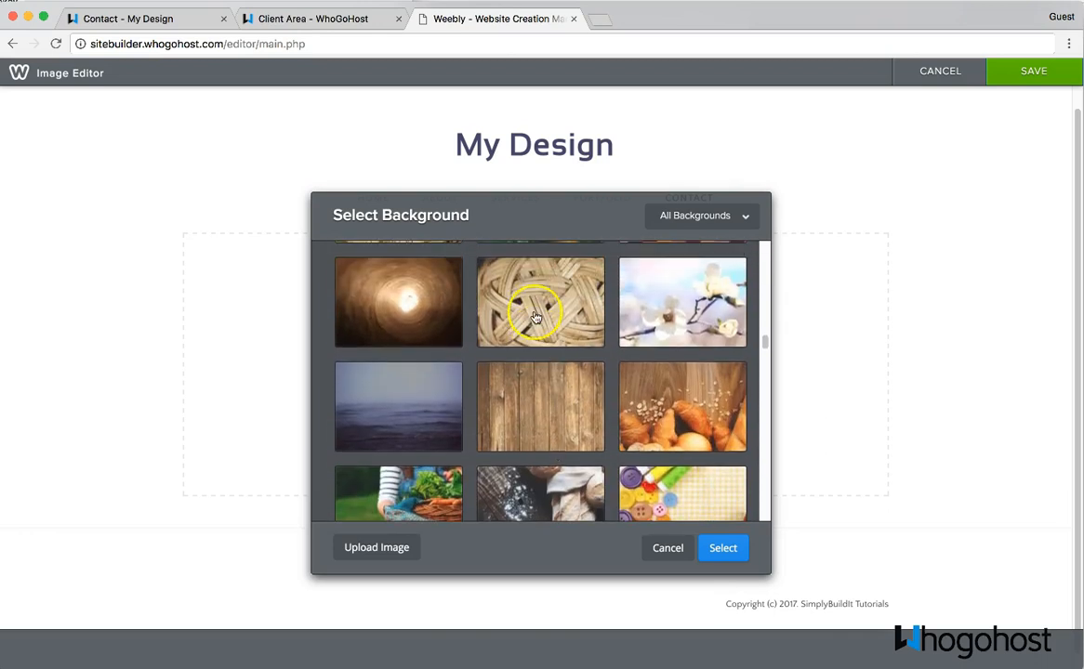
pyautogui.click(722, 548)
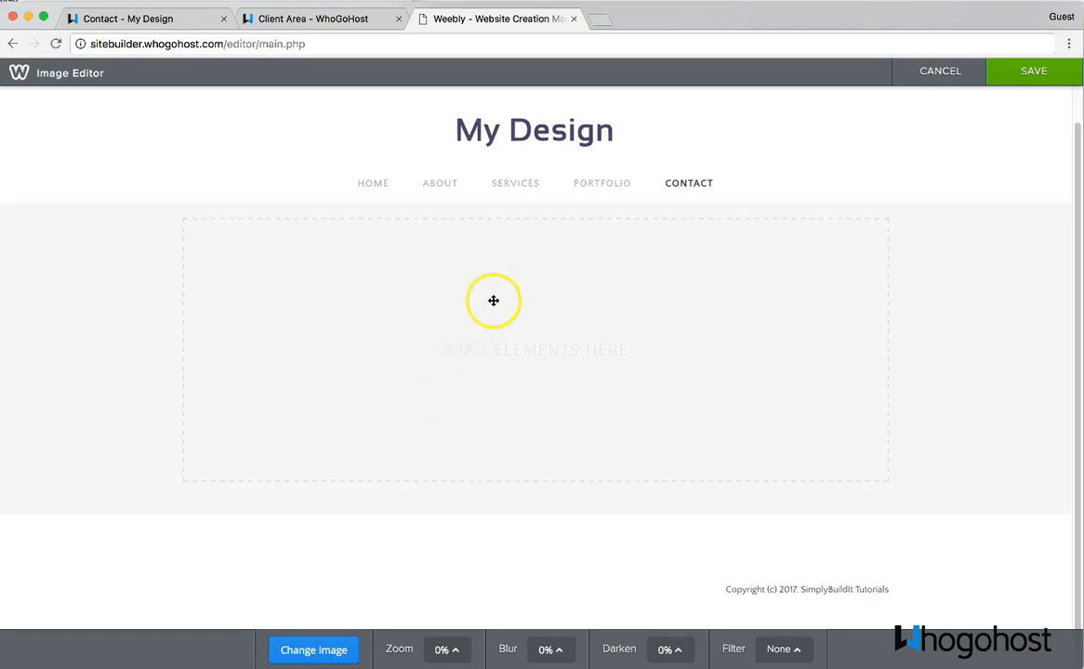
# - Enlarge the rattan image and nudge it slightly upward within the banner
pyautogui.click(554, 391)
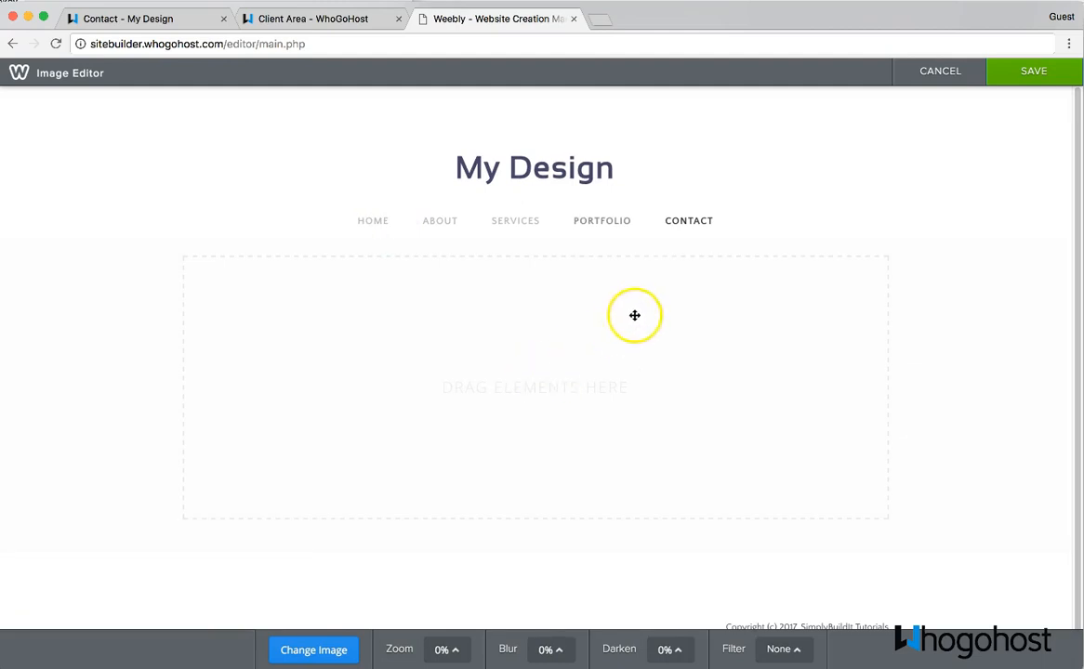
pyautogui.click(613, 326)
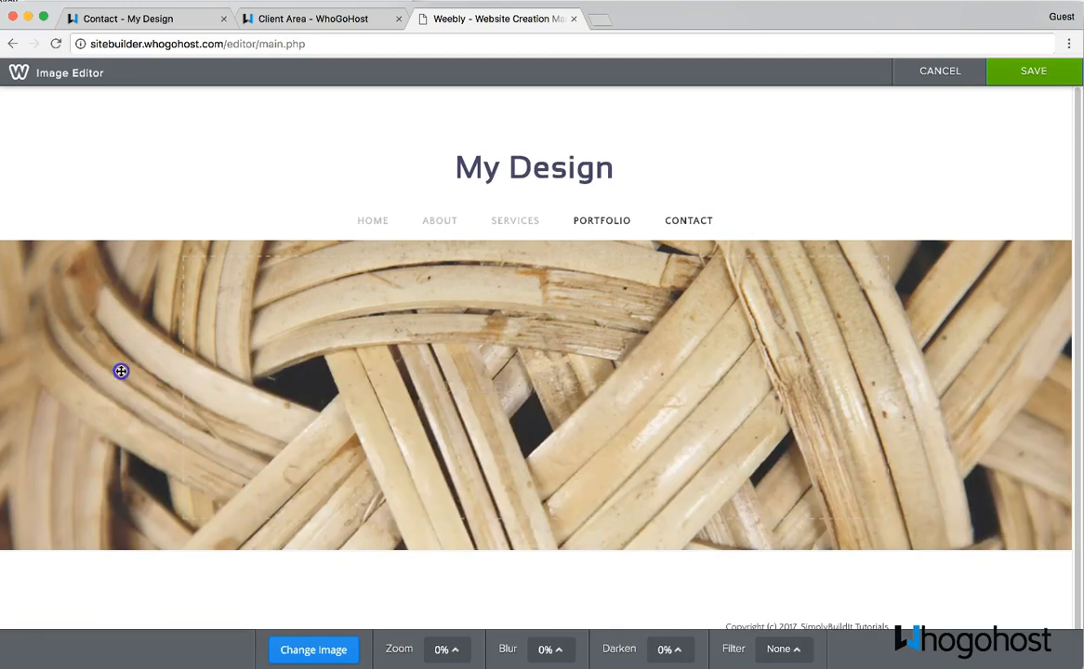
pyautogui.moveTo(915, 395); pyautogui.dragTo(925, 367)
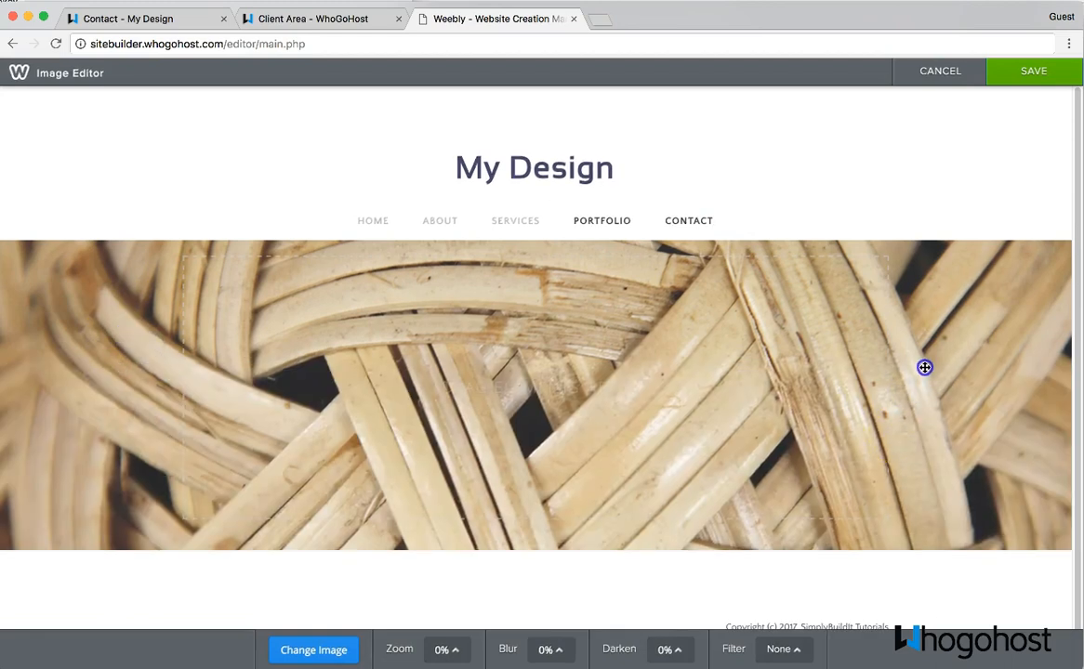
pyautogui.moveTo(608, 380); pyautogui.dragTo(639, 353)
# - Save the banner background and shrink the banner height to 158px
pyautogui.click(1023, 70)
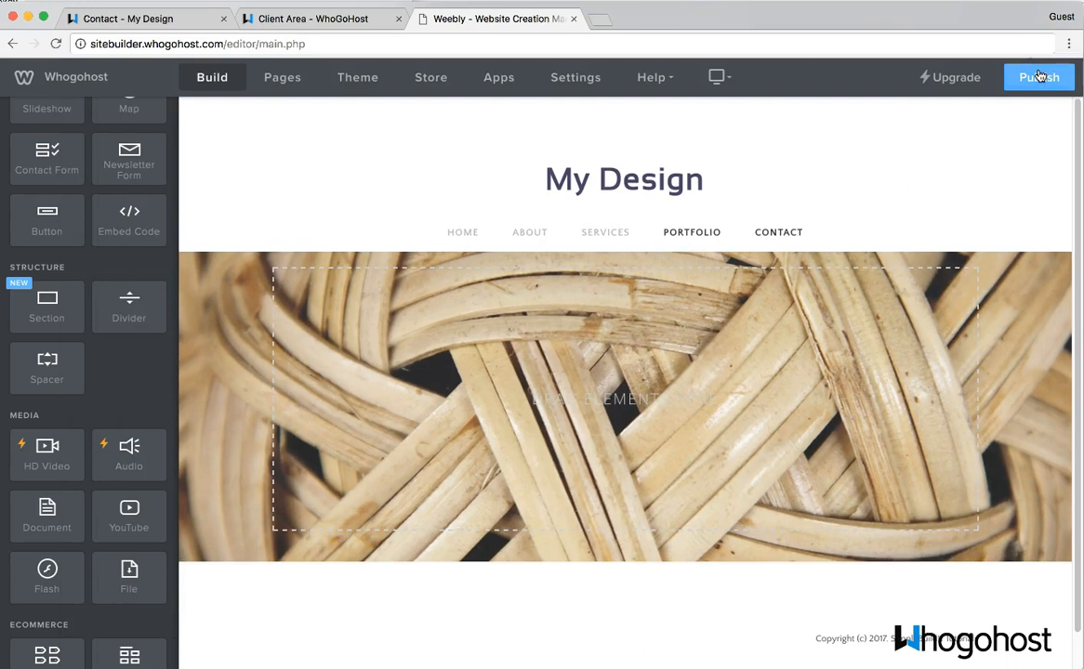
pyautogui.click(205, 487)
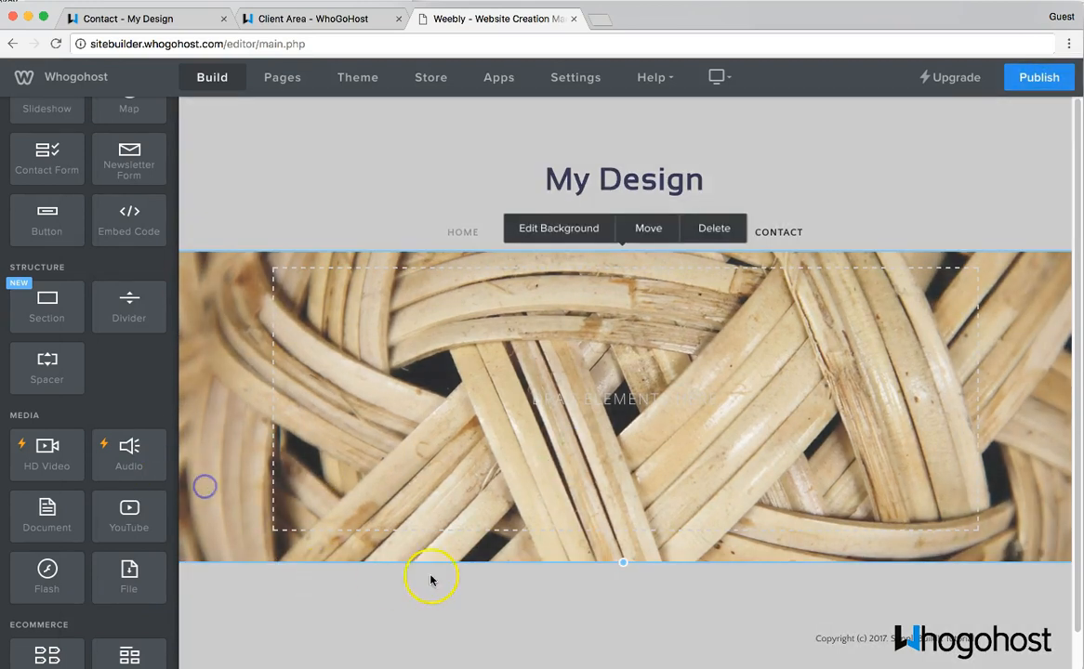
pyautogui.moveTo(622, 561); pyautogui.dragTo(670, 371)
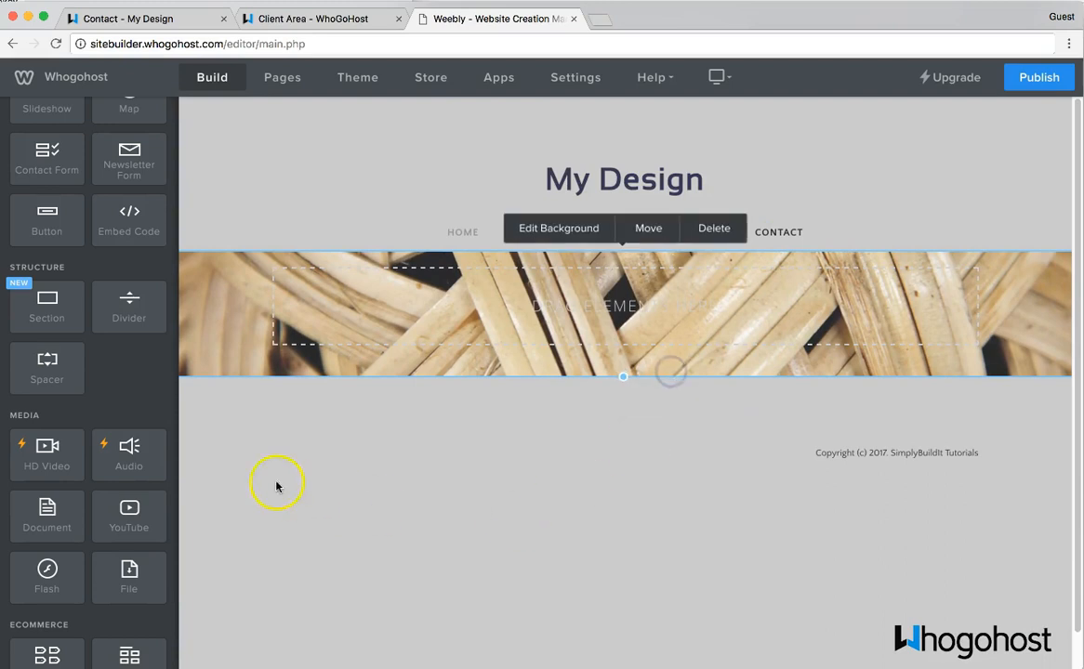
pyautogui.click(110, 373)
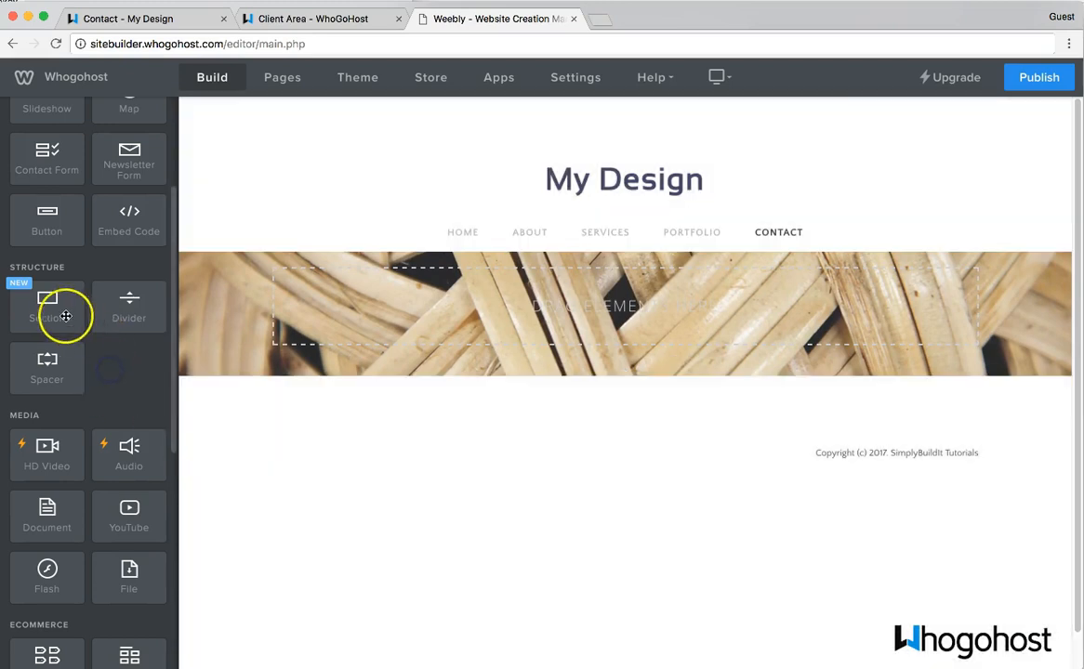
# - Add a section under the banner using the Contact Us form-and-map layout
pyautogui.moveTo(43, 311); pyautogui.dragTo(428, 416)
pyautogui.moveTo(429, 415); pyautogui.dragTo(429, 416)
pyautogui.click(569, 292)
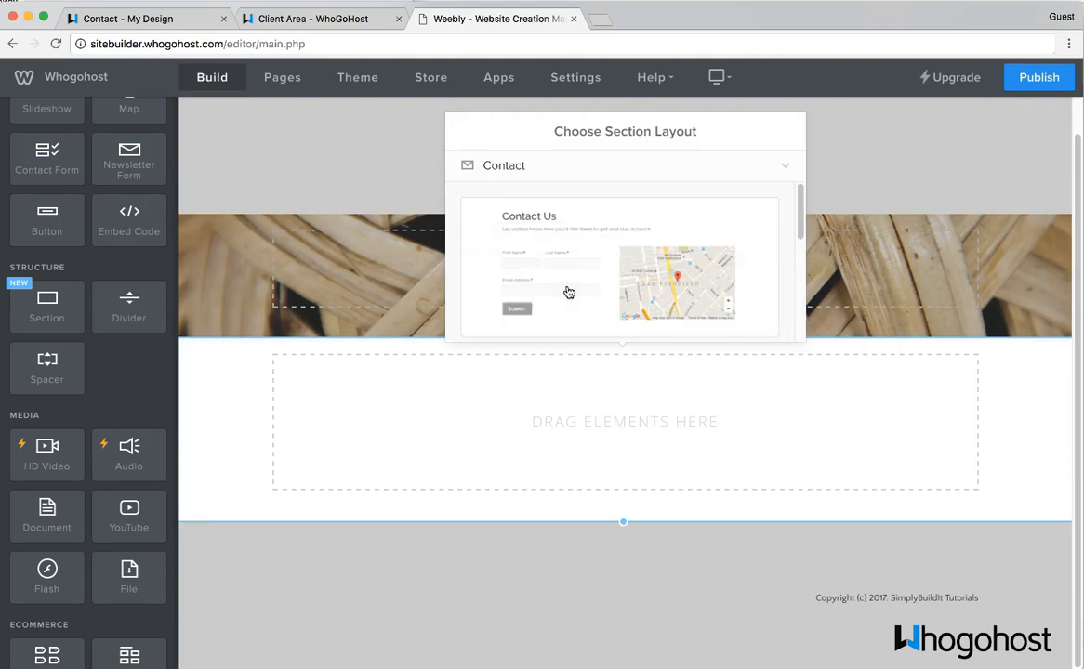
pyautogui.scroll(-5, 569, 291)
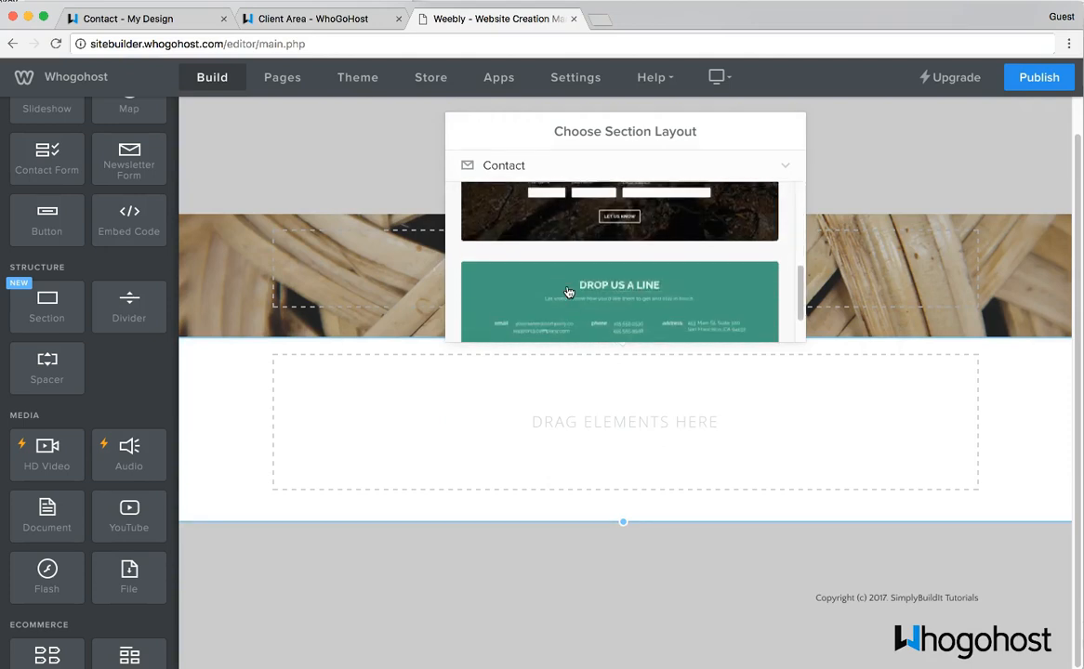
pyautogui.scroll(5, 569, 293)
pyautogui.click(559, 262)
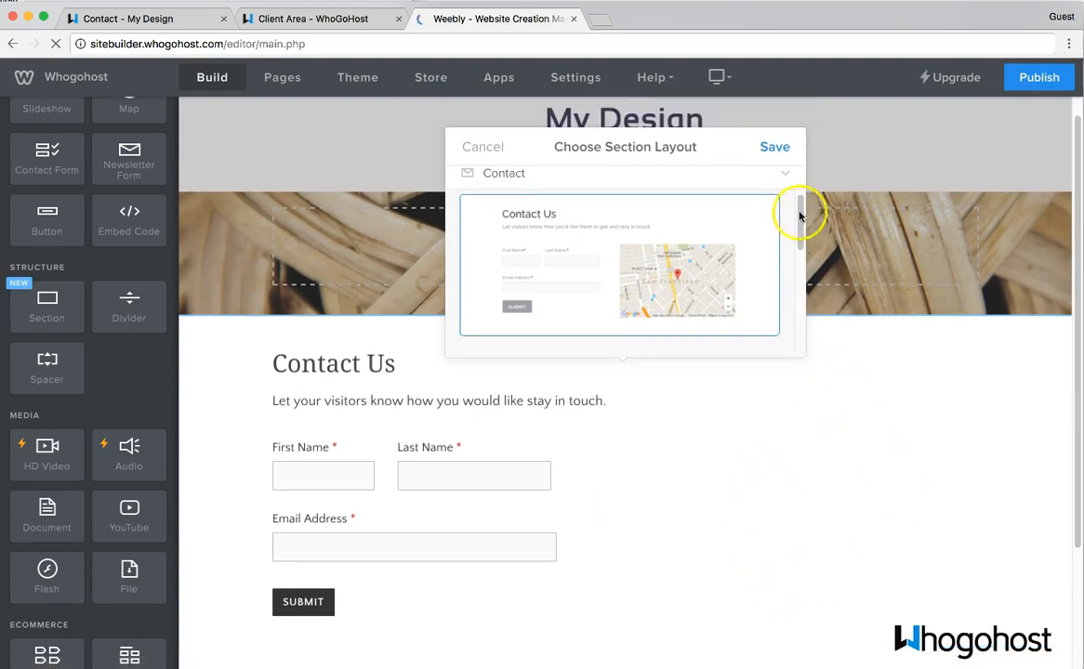
pyautogui.click(781, 148)
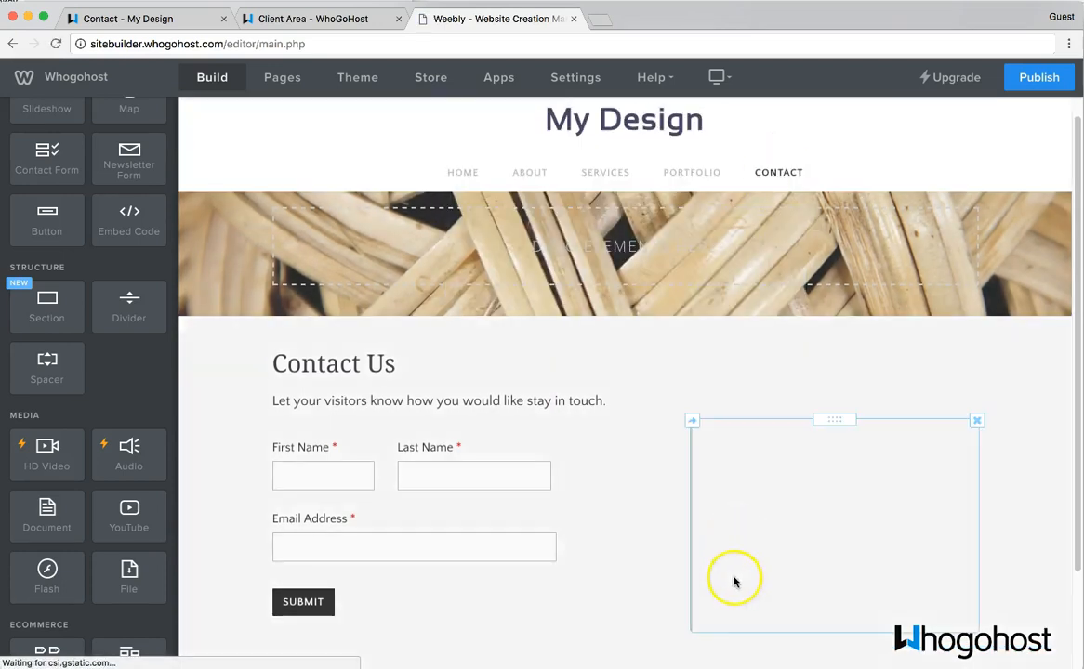
# - Replace the map's San Francisco address with the business's Lagos street address and open Advanced Location
pyautogui.scroll(-1, 664, 495)
pyautogui.scroll(-1, 664, 496)
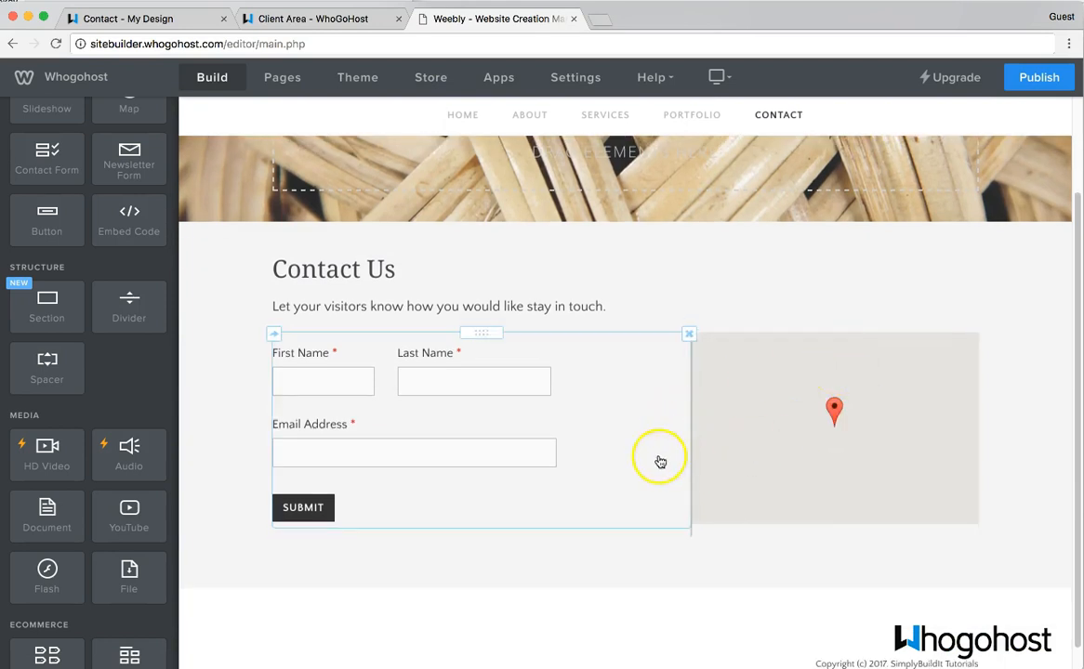
pyautogui.click(840, 420)
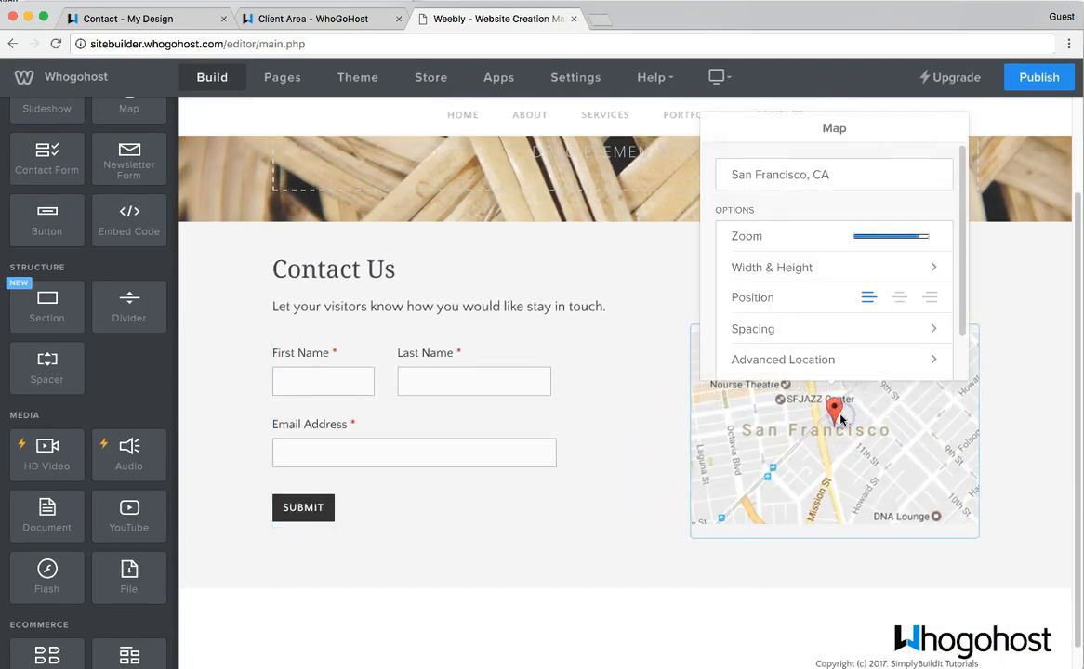
pyautogui.click(824, 195)
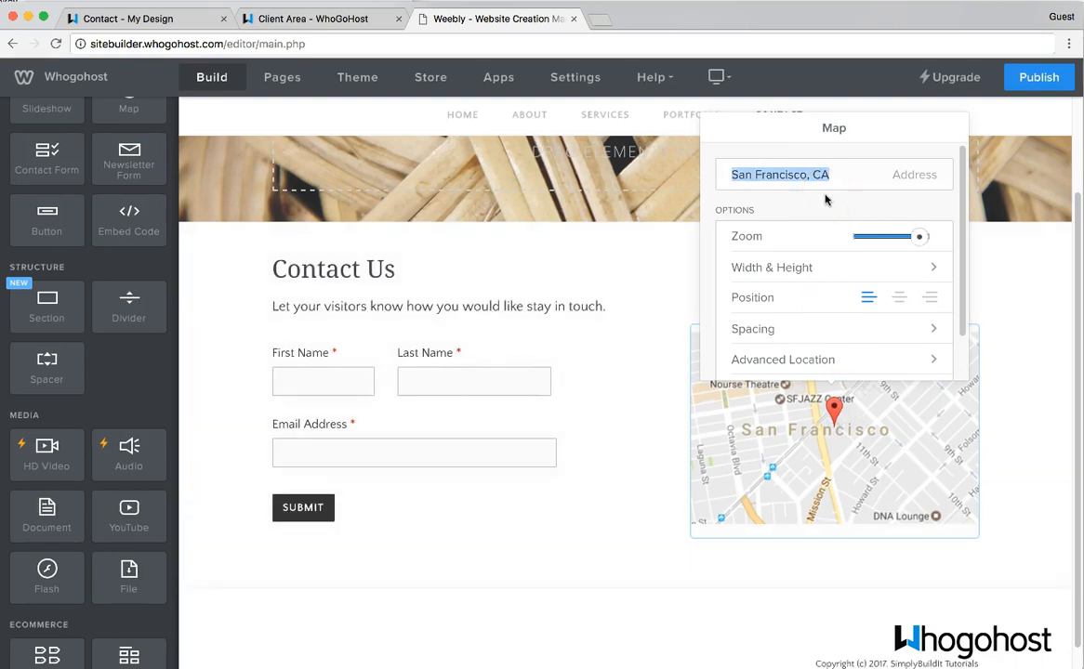
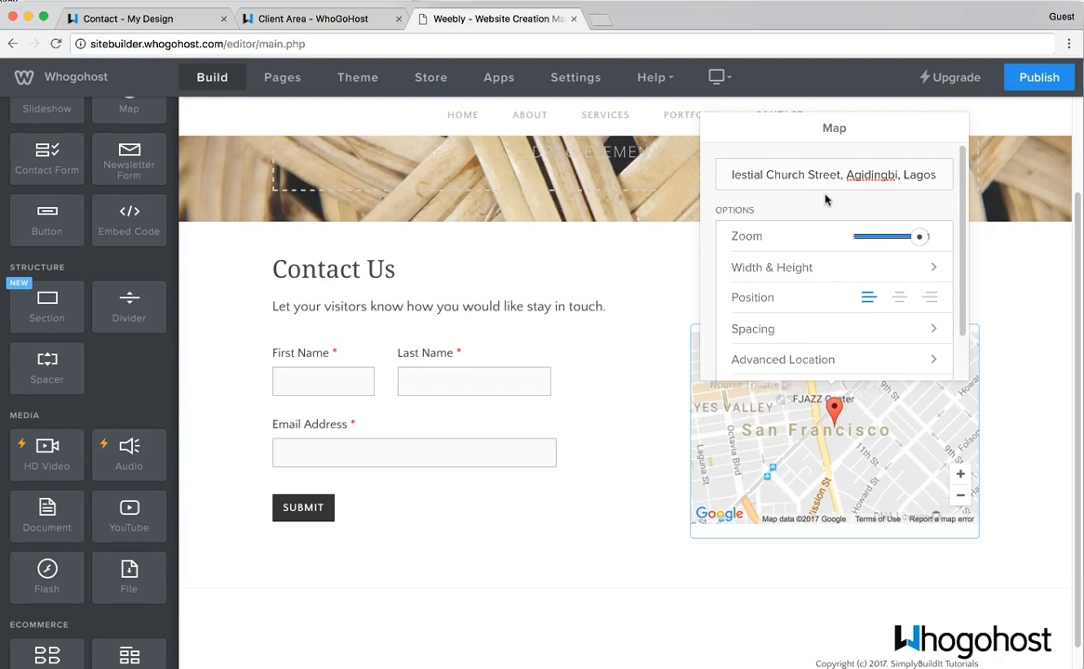
pyautogui.scroll(-1, 772, 331)
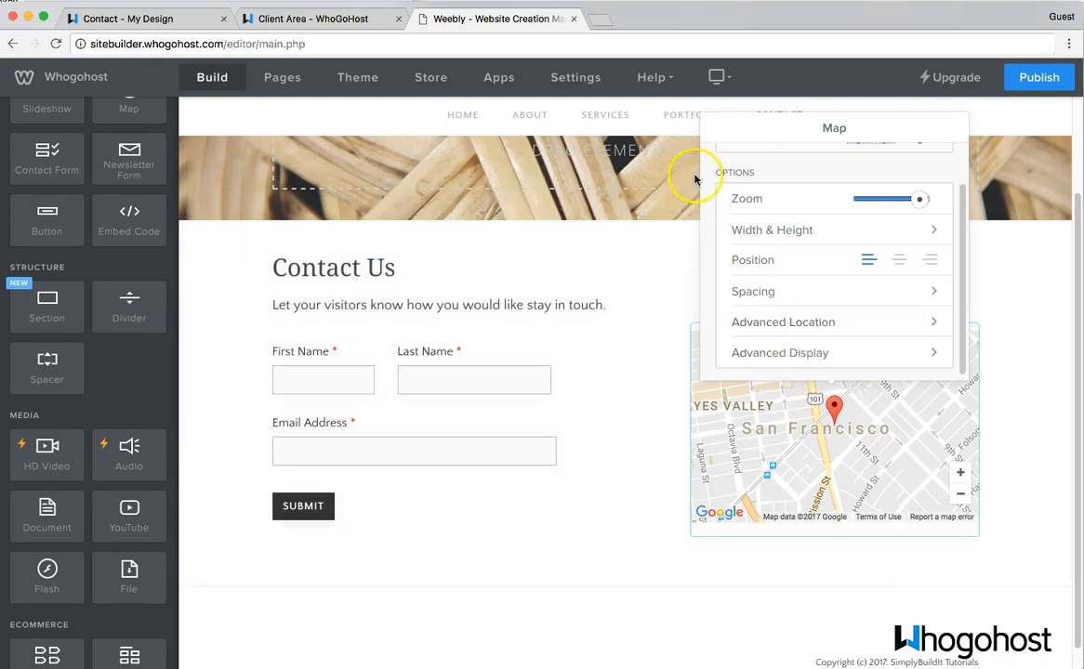
pyautogui.click(803, 325)
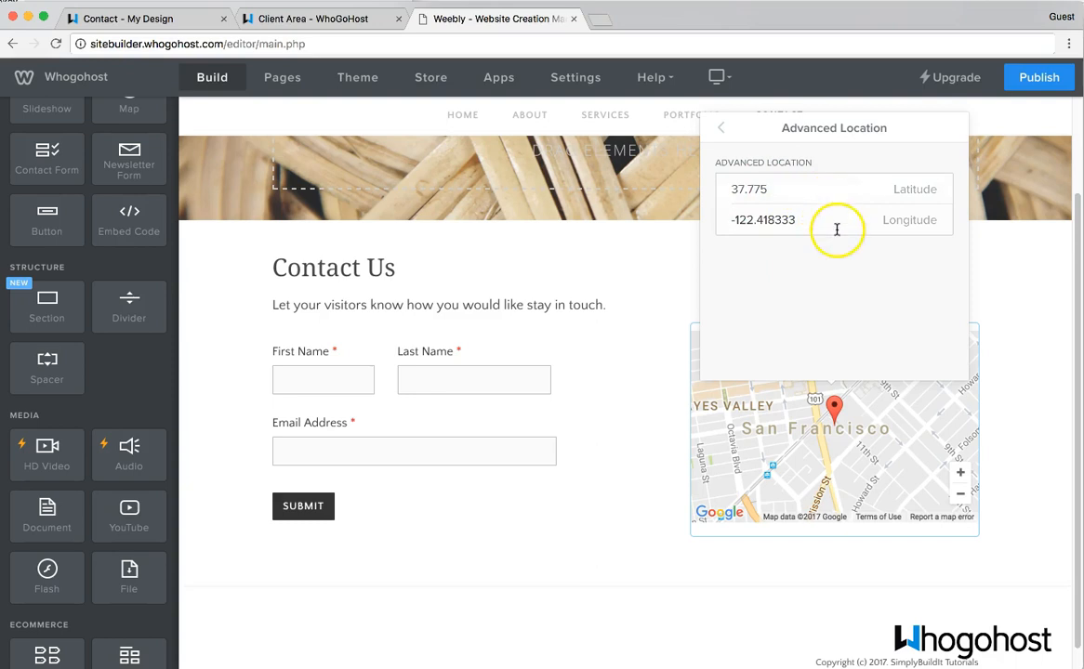
# - Load maps.google.com in a new browser tab
pyautogui.click(606, 19)
pyautogui.write('maps.google.com')
pyautogui.press('Return')
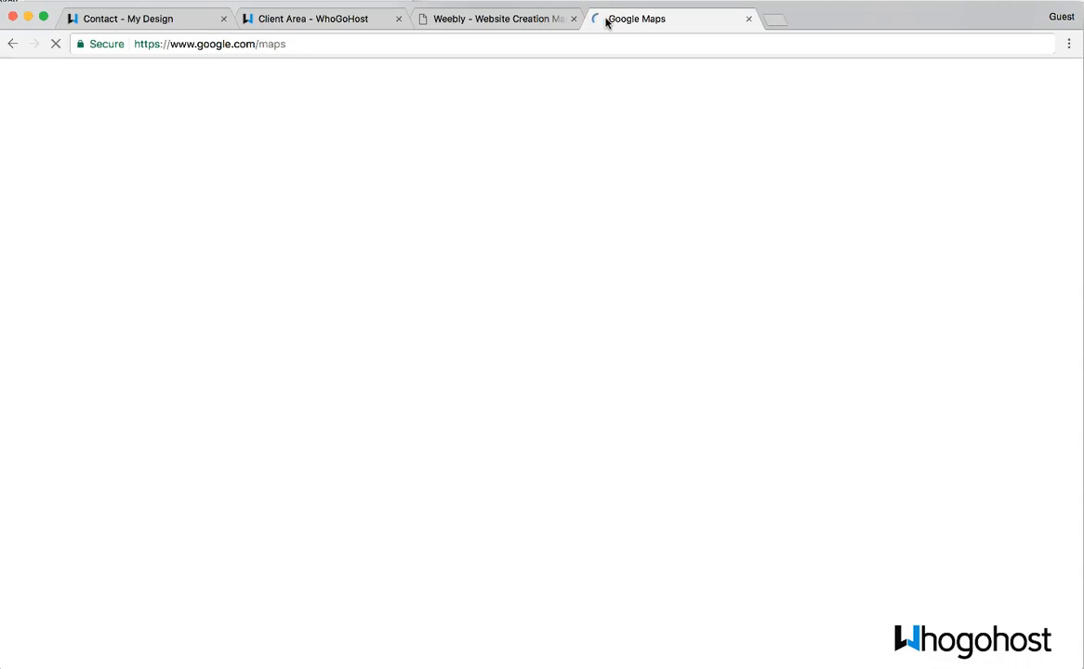
# - Search Google Maps for the business's street in Ikeja and reveal its coordinates 6.628642, 3.356986
pyautogui.click(508, 19)
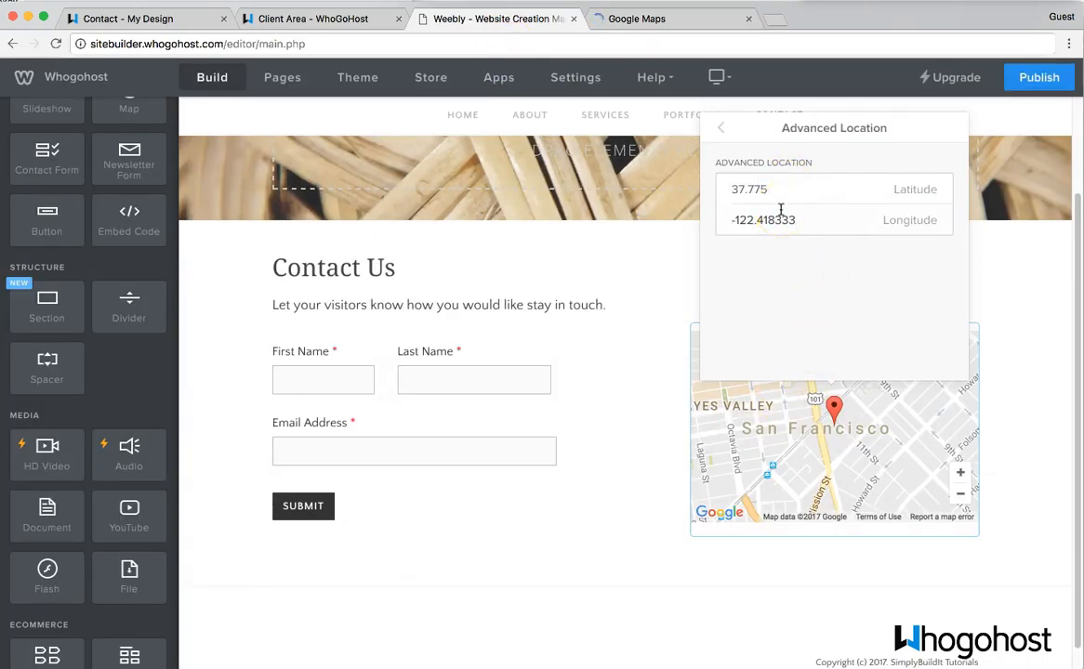
pyautogui.click(814, 269)
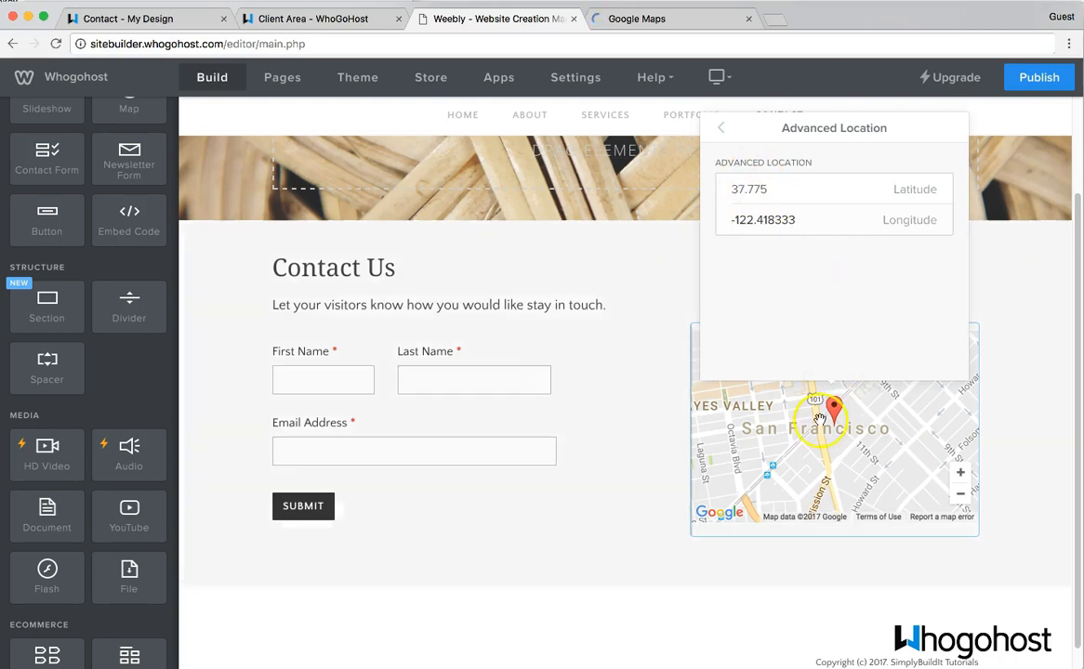
pyautogui.click(628, 17)
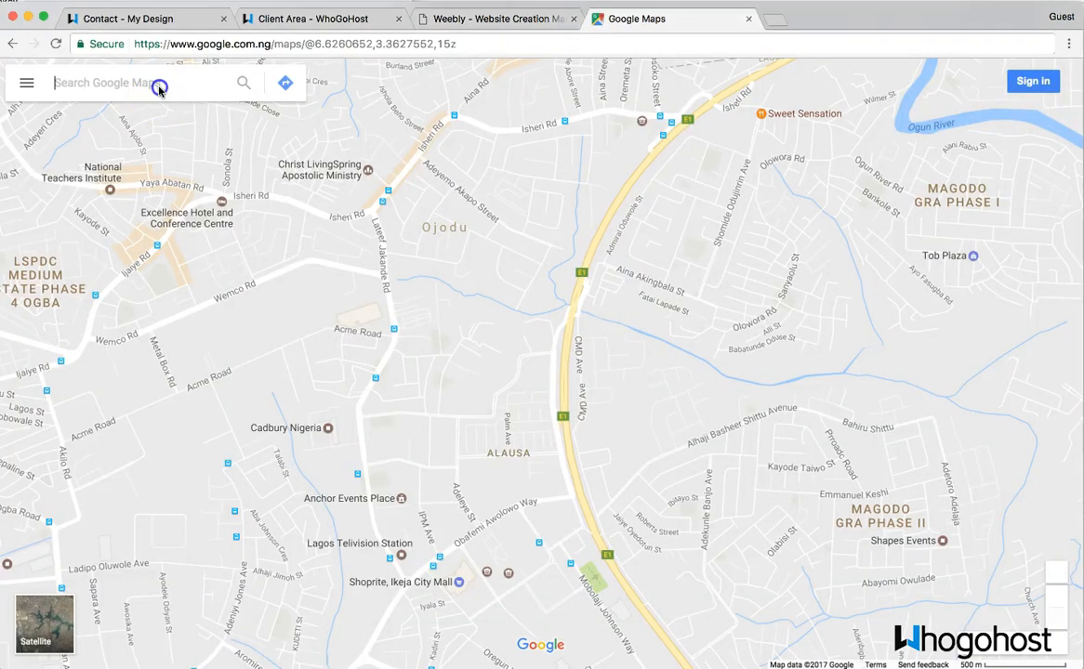
pyautogui.write('celestial')
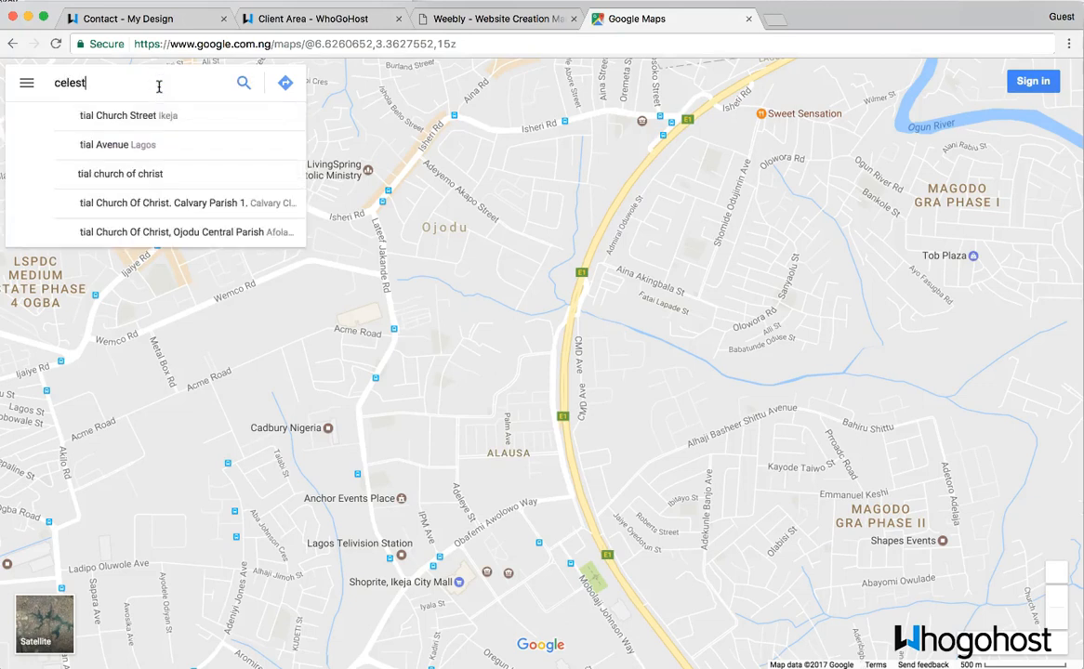
pyautogui.click(122, 116)
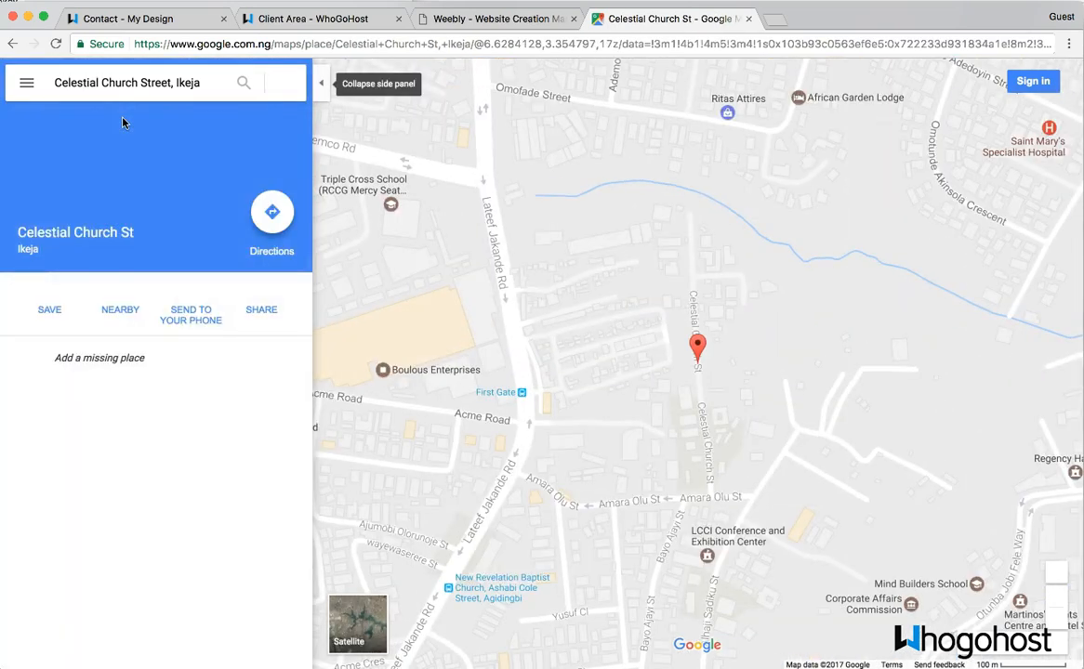
pyautogui.rightClick(699, 351)
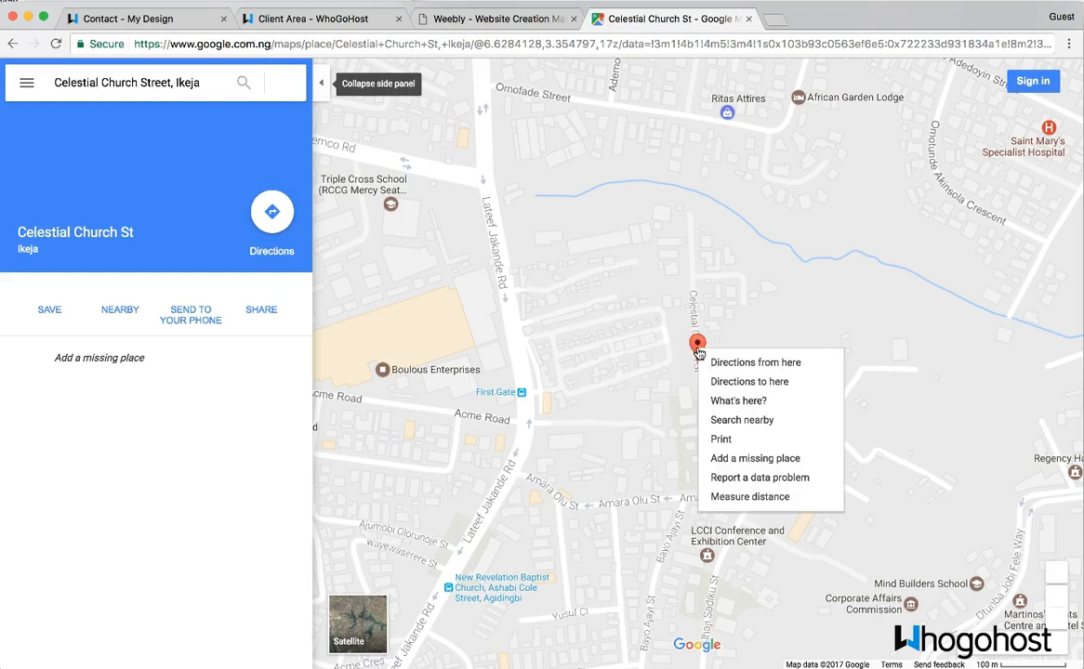
pyautogui.click(729, 401)
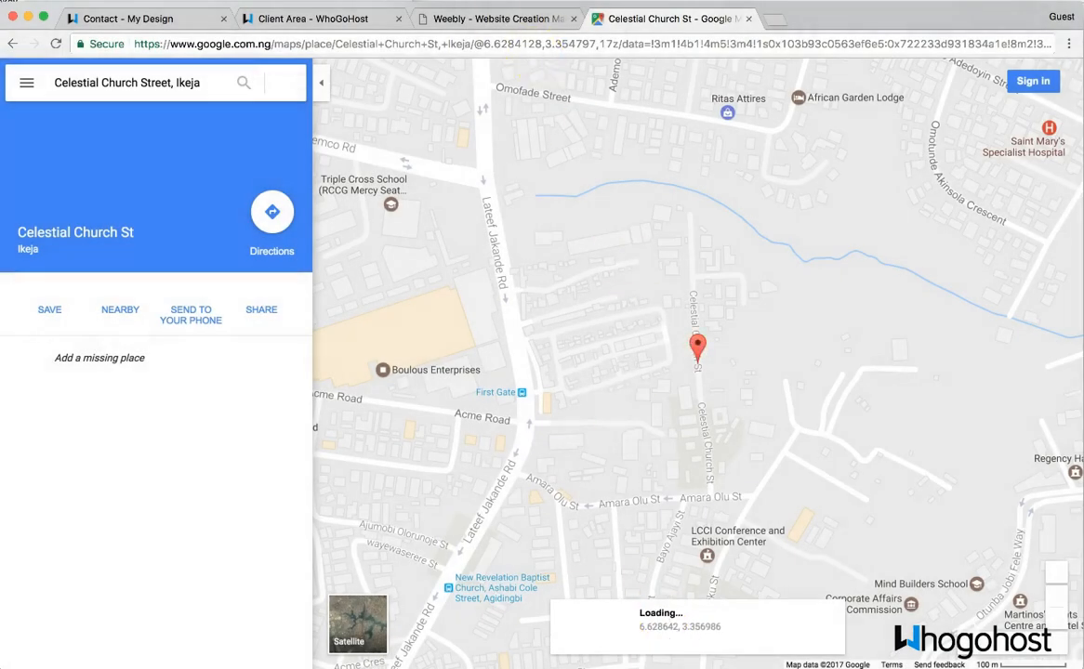
# - Enter latitude 6.628 and longitude 3.356 in the map's Advanced Location settings
pyautogui.click(493, 19)
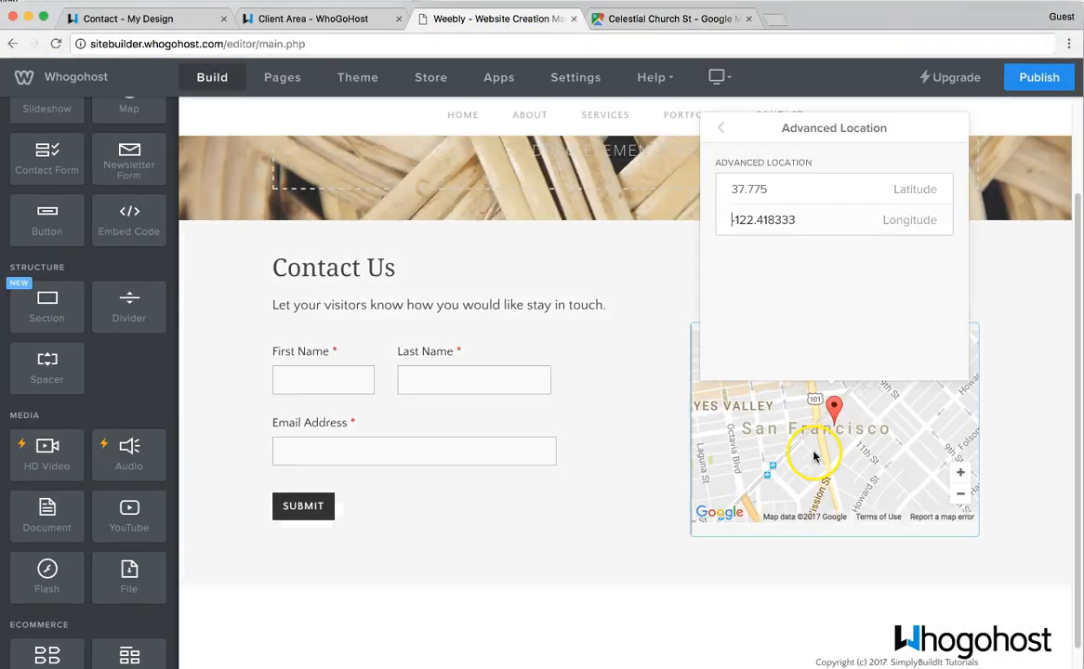
pyautogui.doubleClick(762, 189)
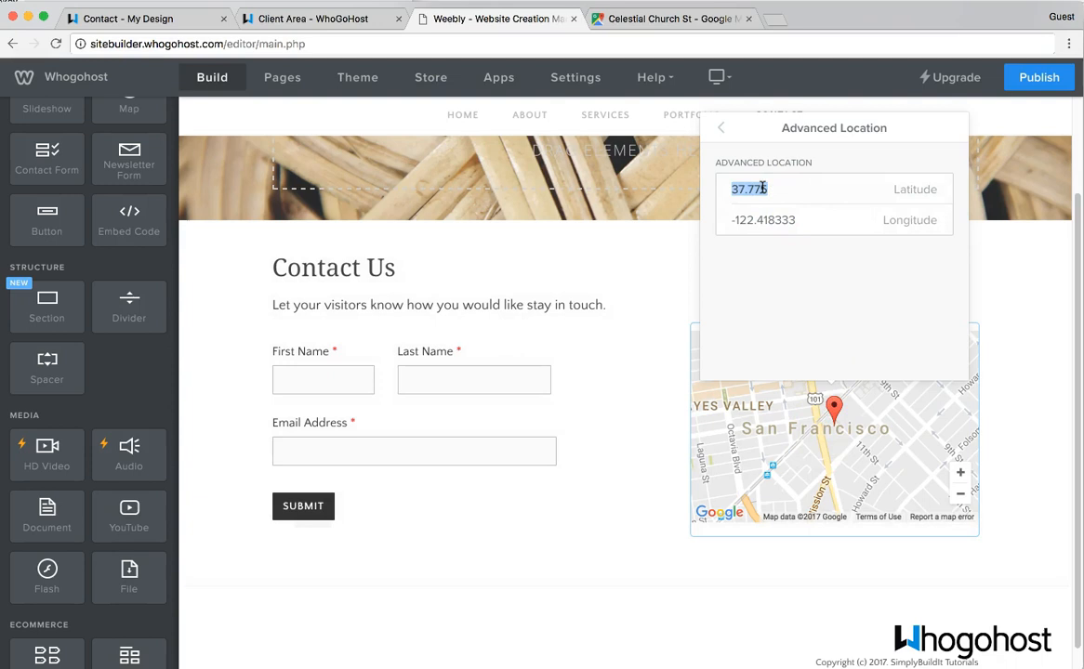
pyautogui.write('6.628')
pyautogui.click(672, 16)
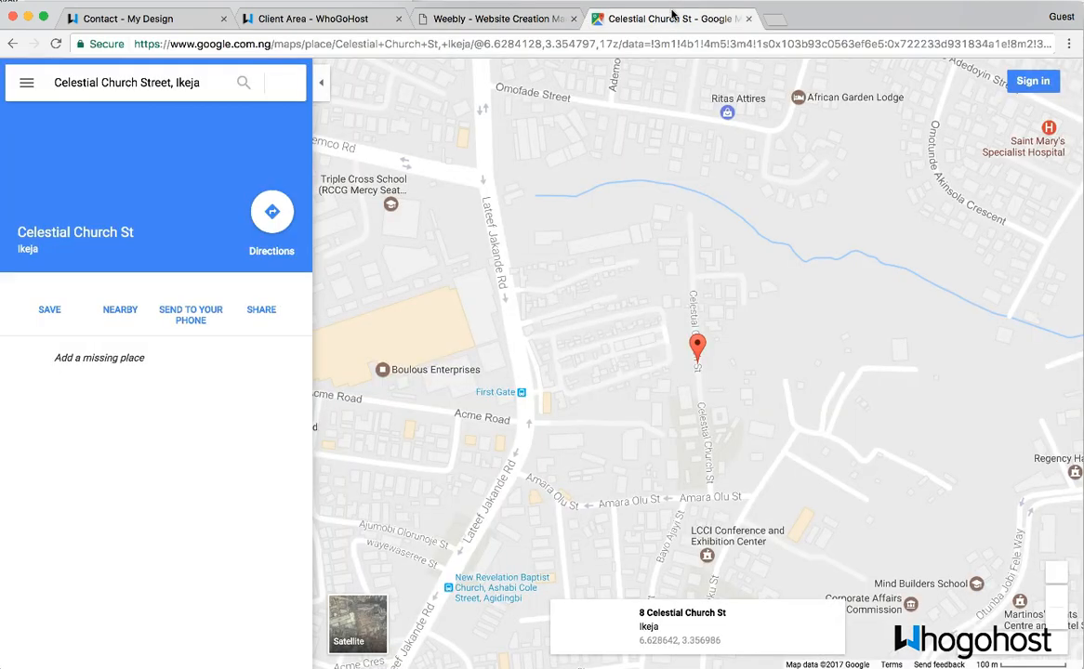
pyautogui.click(535, 18)
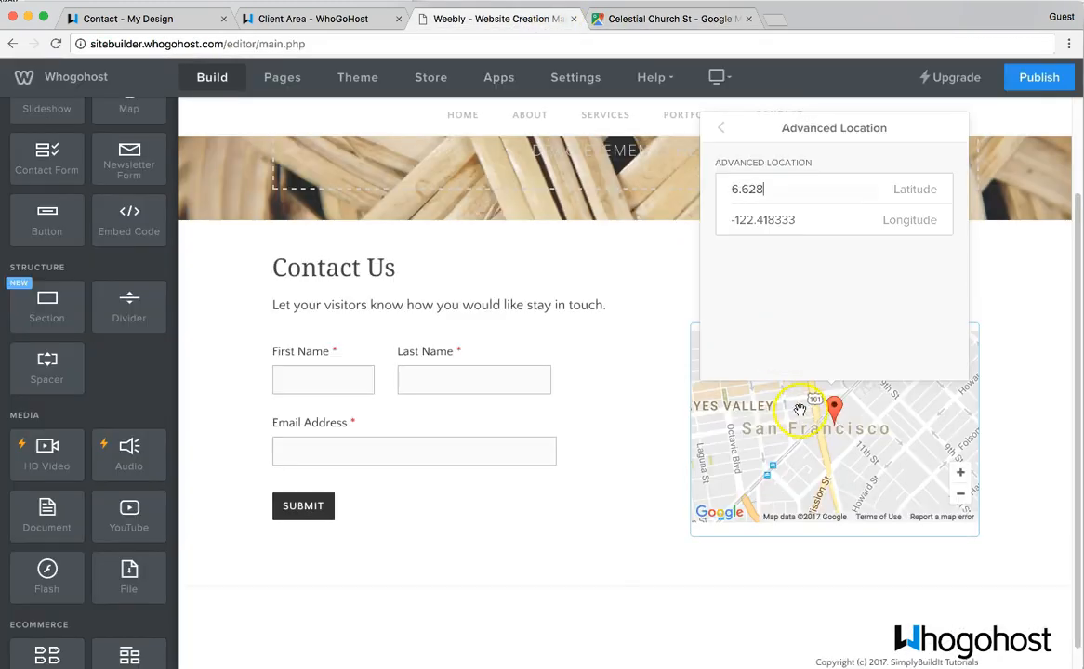
pyautogui.click(783, 220)
pyautogui.doubleClick(783, 220)
pyautogui.write('3.356')
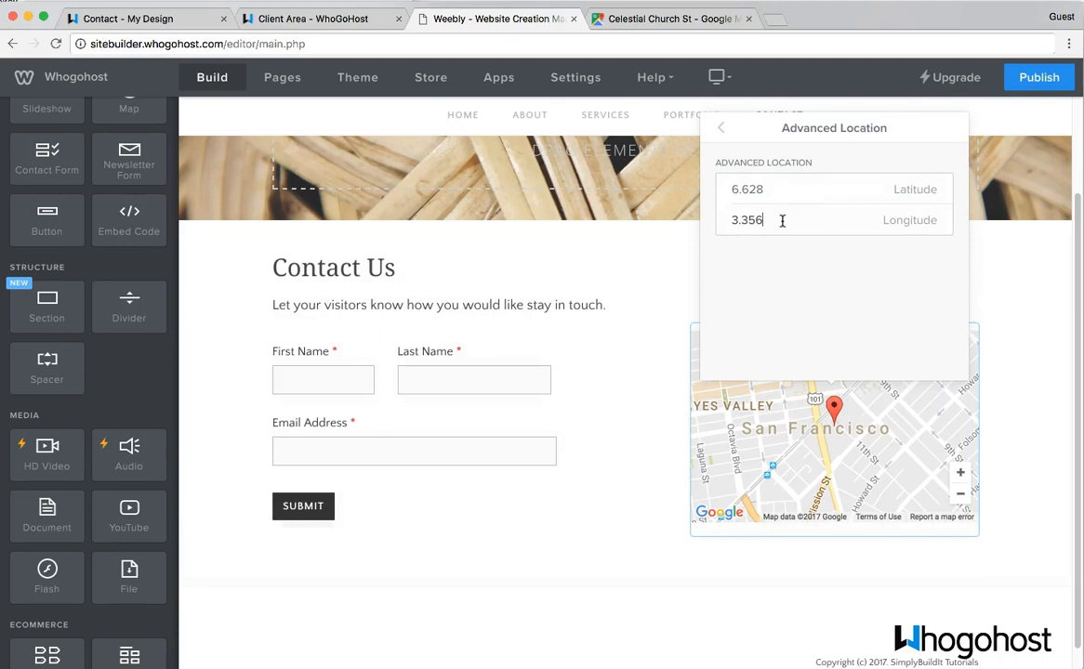
pyautogui.click(723, 130)
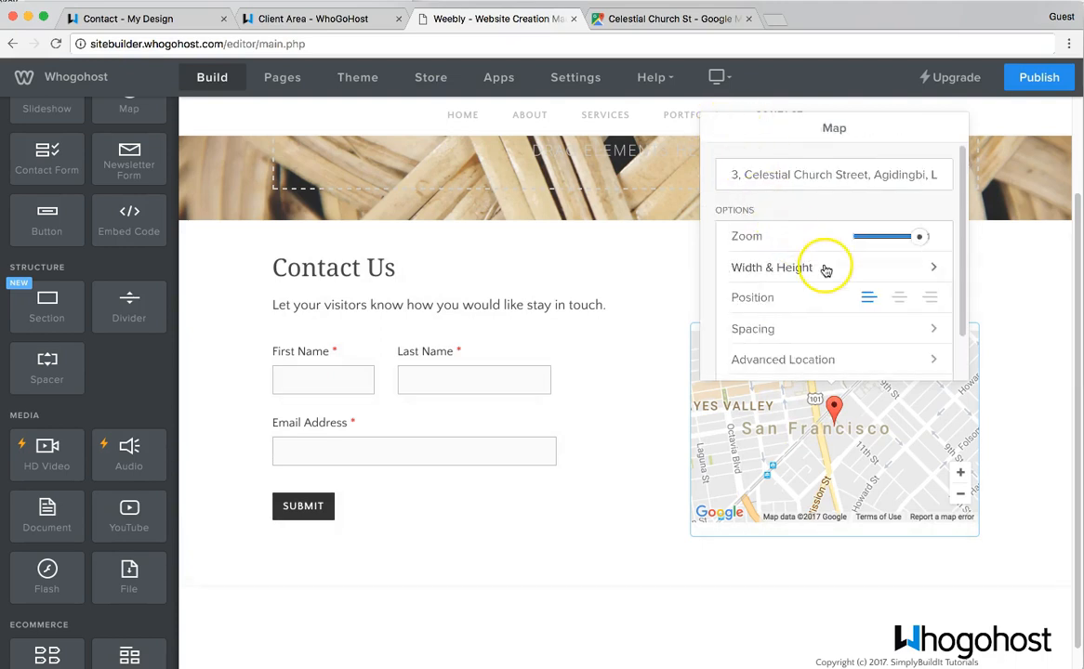
# - Align the map to the left, recheck its location, and close the map settings
pyautogui.scroll(-2, 756, 266)
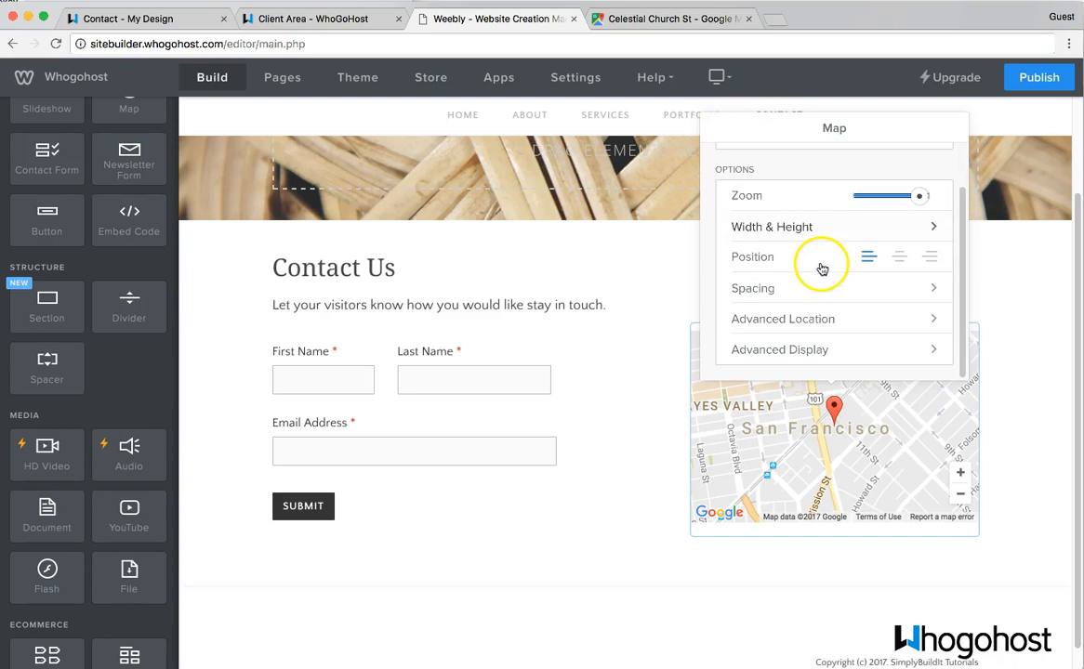
pyautogui.click(869, 257)
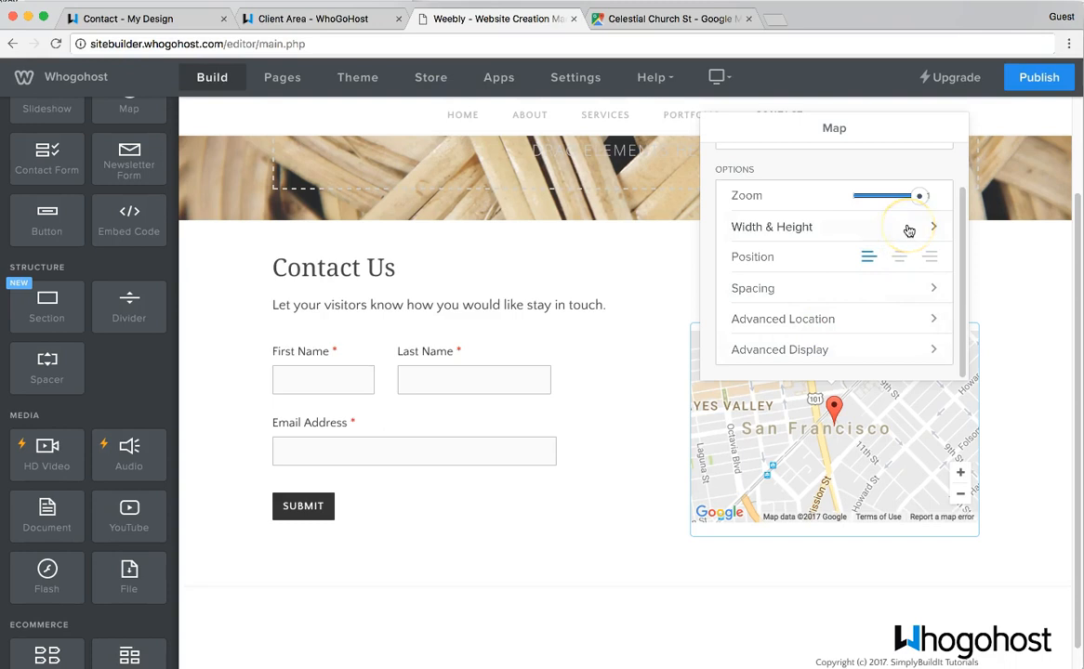
pyautogui.scroll(2, 909, 231)
pyautogui.scroll(-3, 872, 292)
pyautogui.click(834, 320)
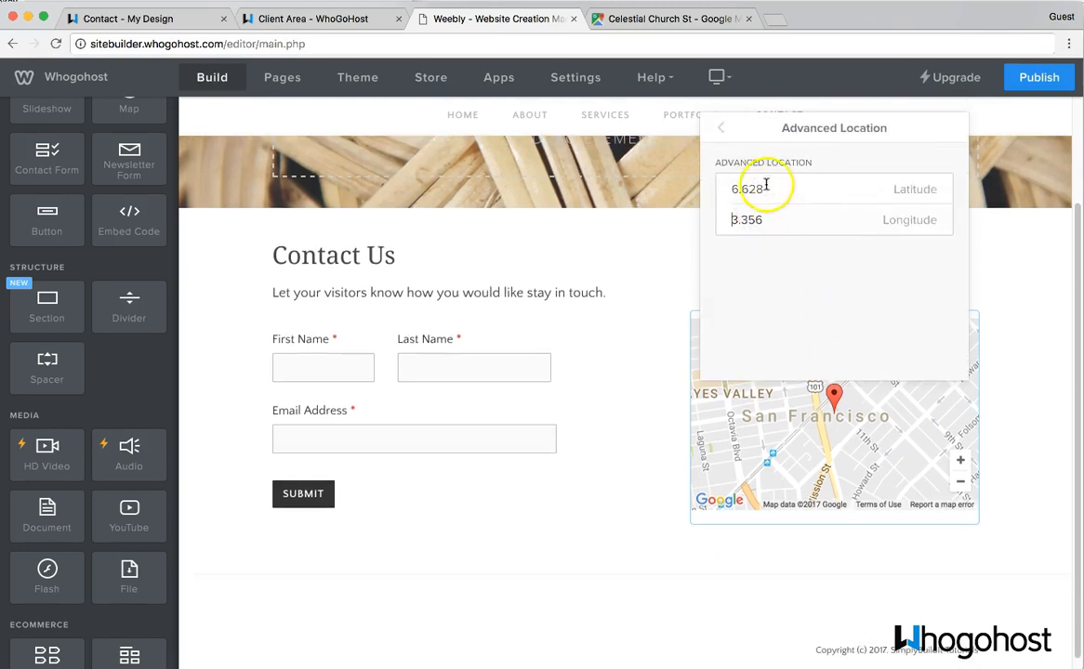
pyautogui.click(721, 127)
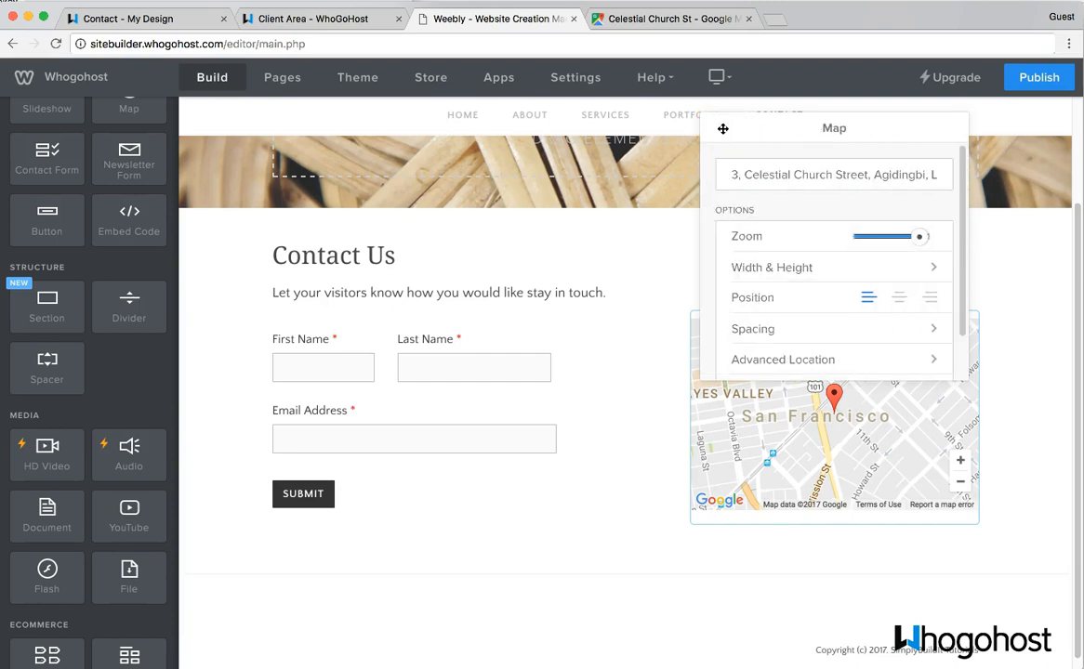
pyautogui.scroll(-2, 756, 321)
pyautogui.click(652, 477)
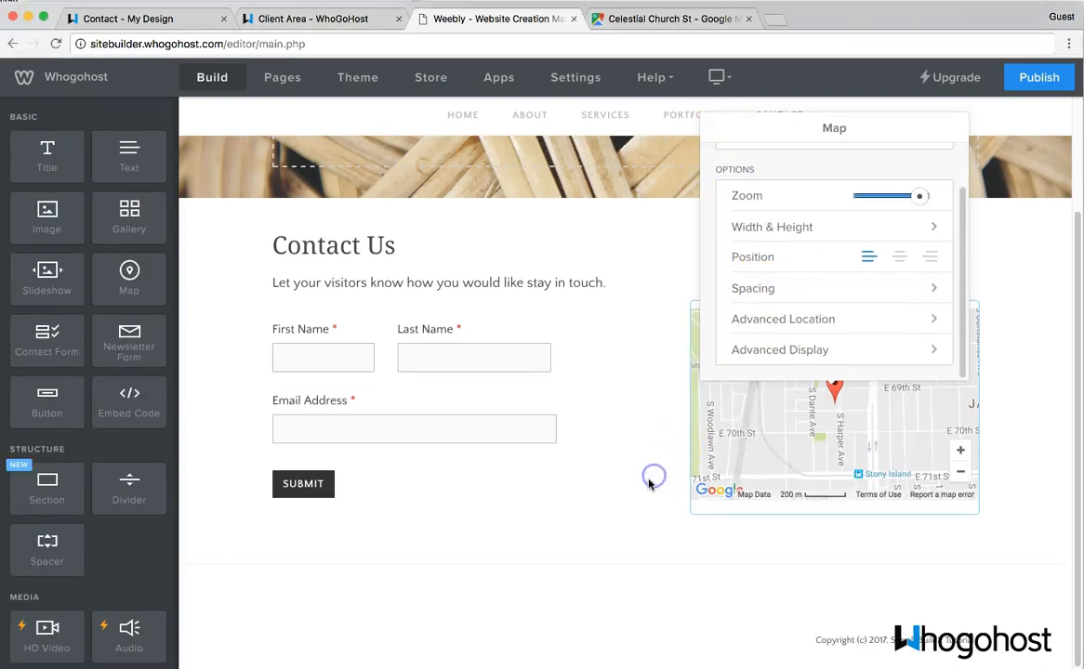
pyautogui.click(648, 510)
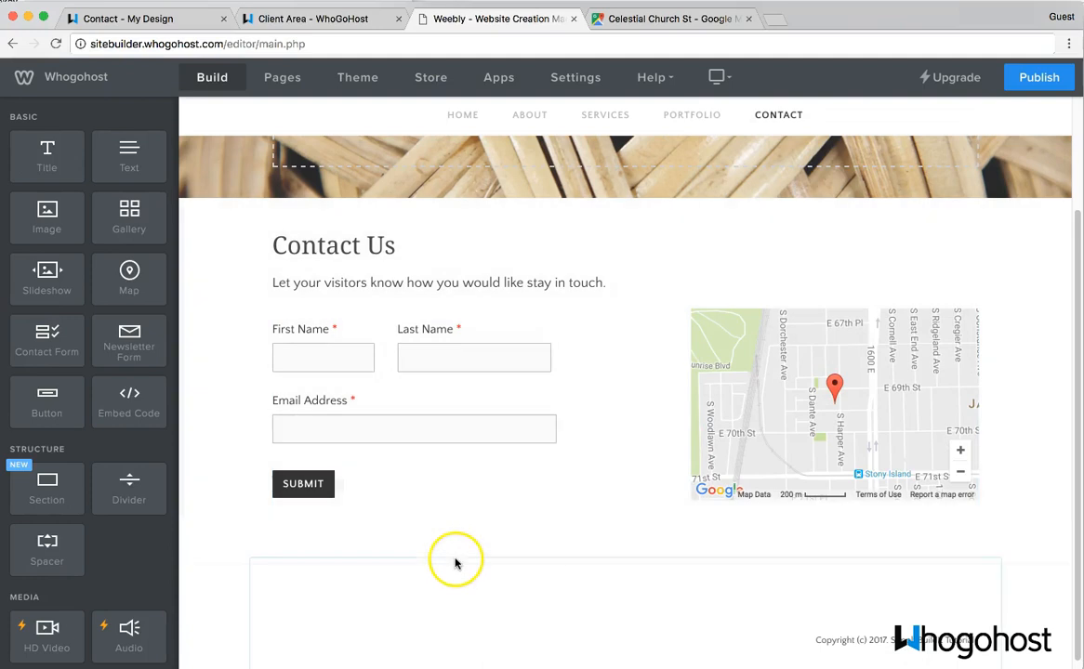
# - Add a section below the form using the teal DROP US A LINE contact layout
pyautogui.moveTo(68, 499); pyautogui.dragTo(538, 595)
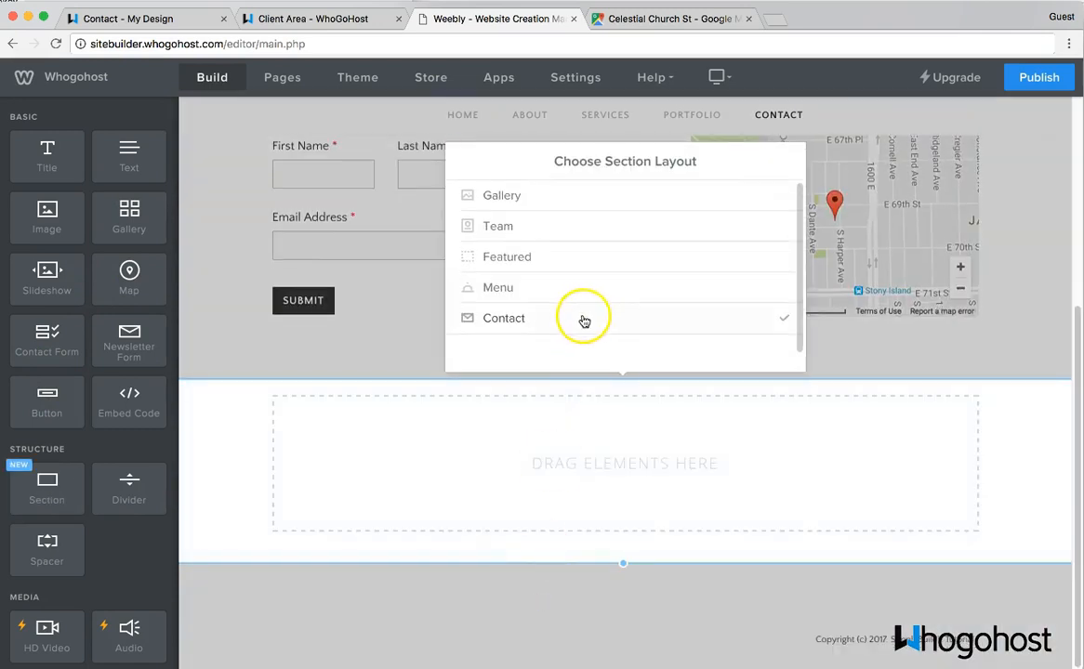
pyautogui.click(584, 321)
pyautogui.scroll(-5, 584, 321)
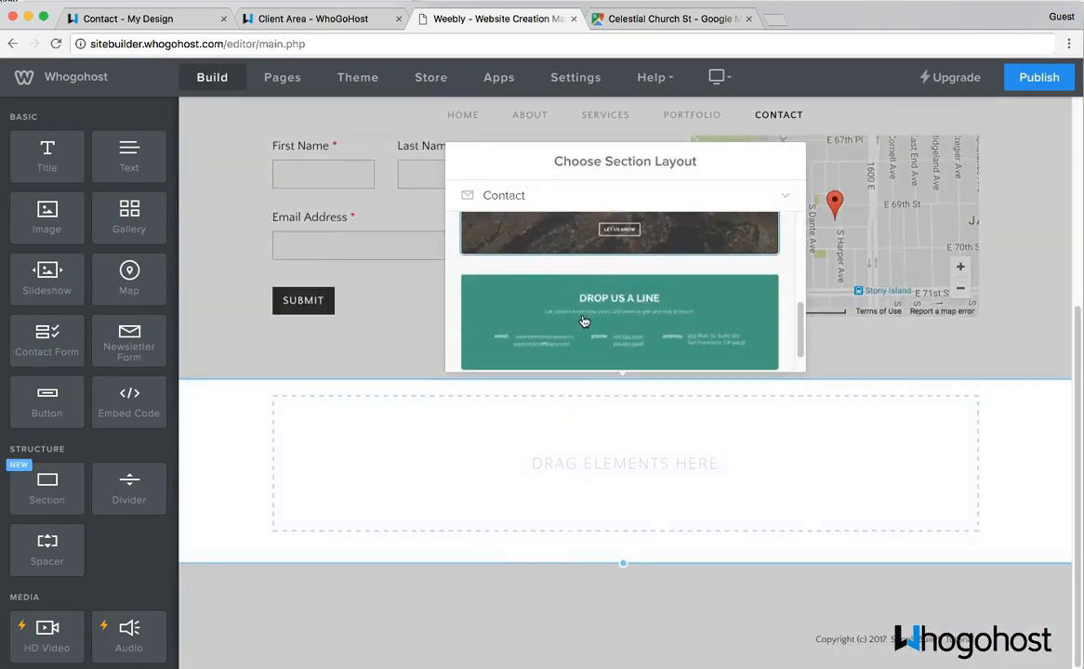
pyautogui.click(584, 317)
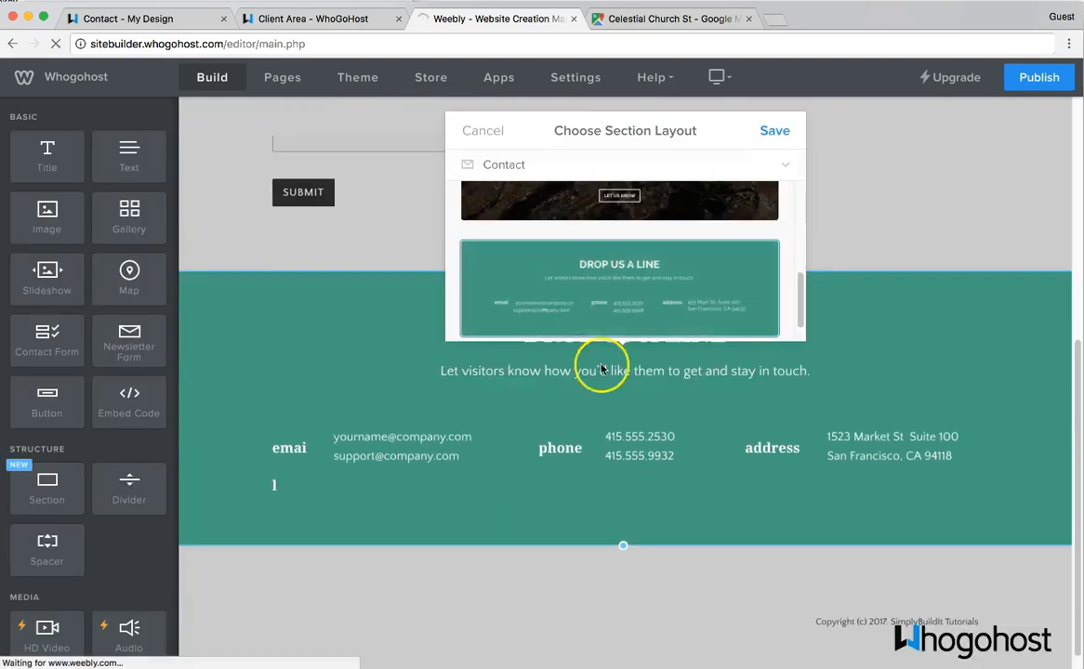
pyautogui.click(777, 131)
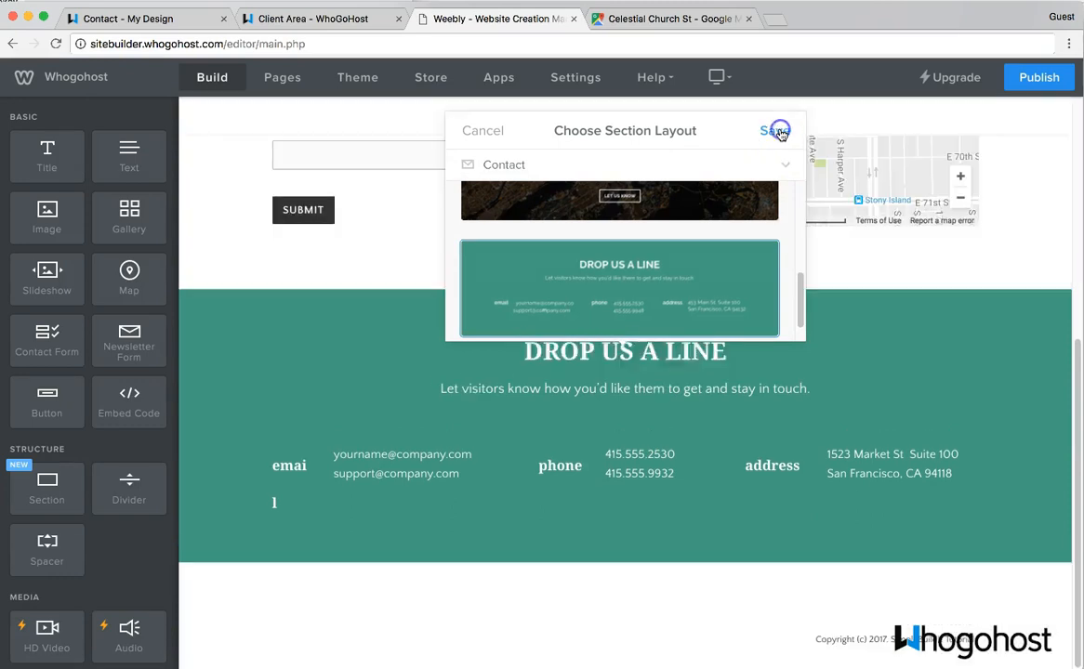
pyautogui.scroll(5, 448, 471)
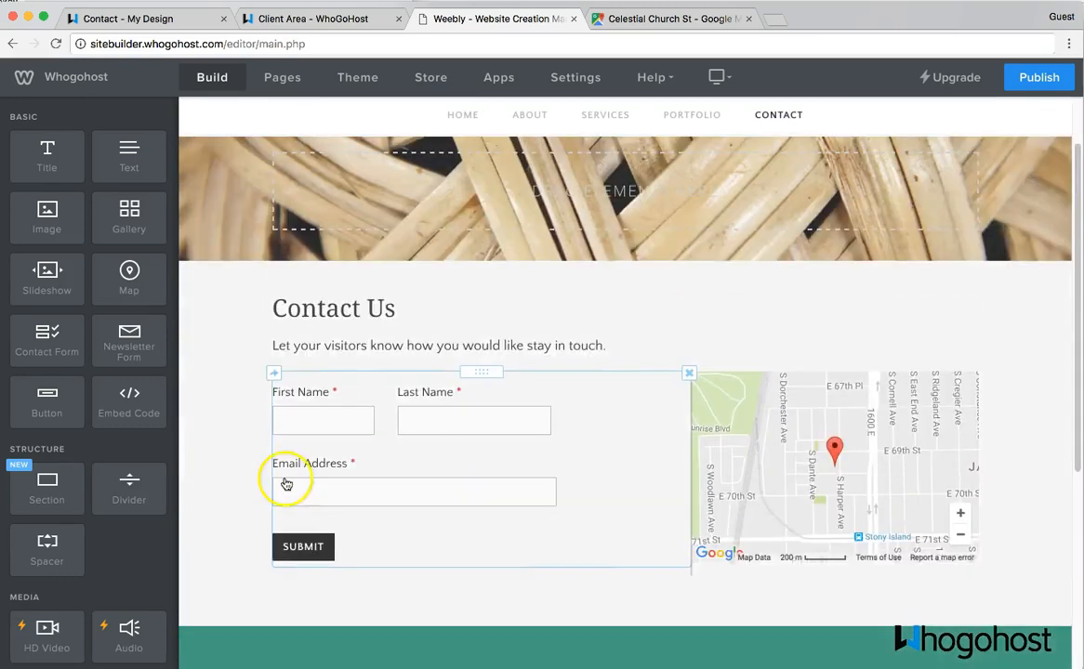
pyautogui.scroll(-5, 369, 356)
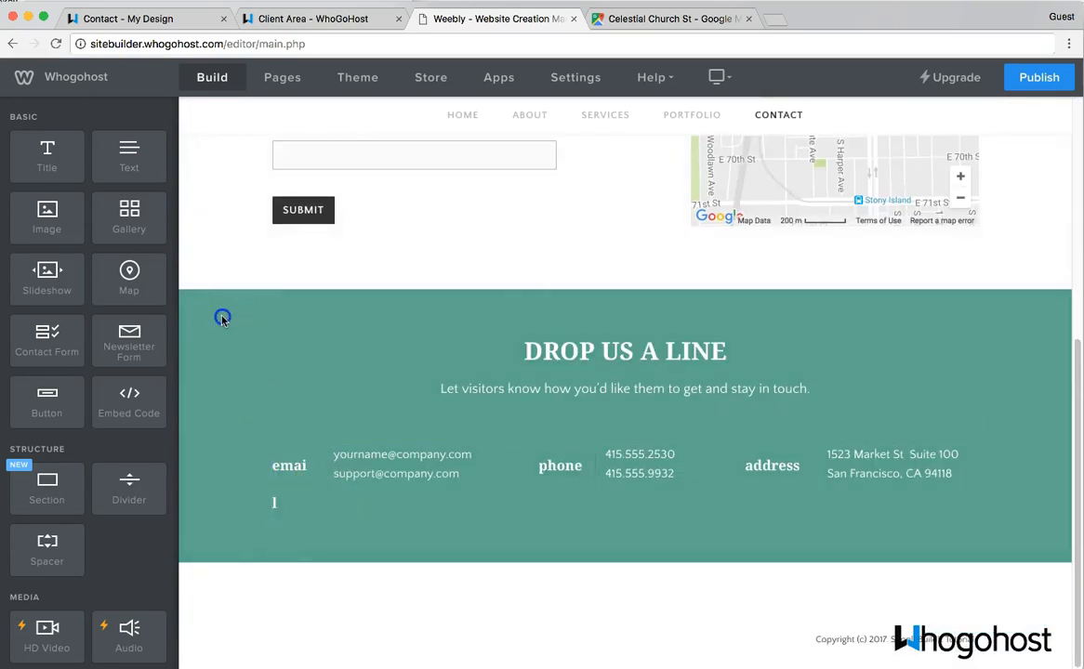
# - Change the contact section's teal background to a softer, greyer blue
pyautogui.click(222, 319)
pyautogui.click(521, 265)
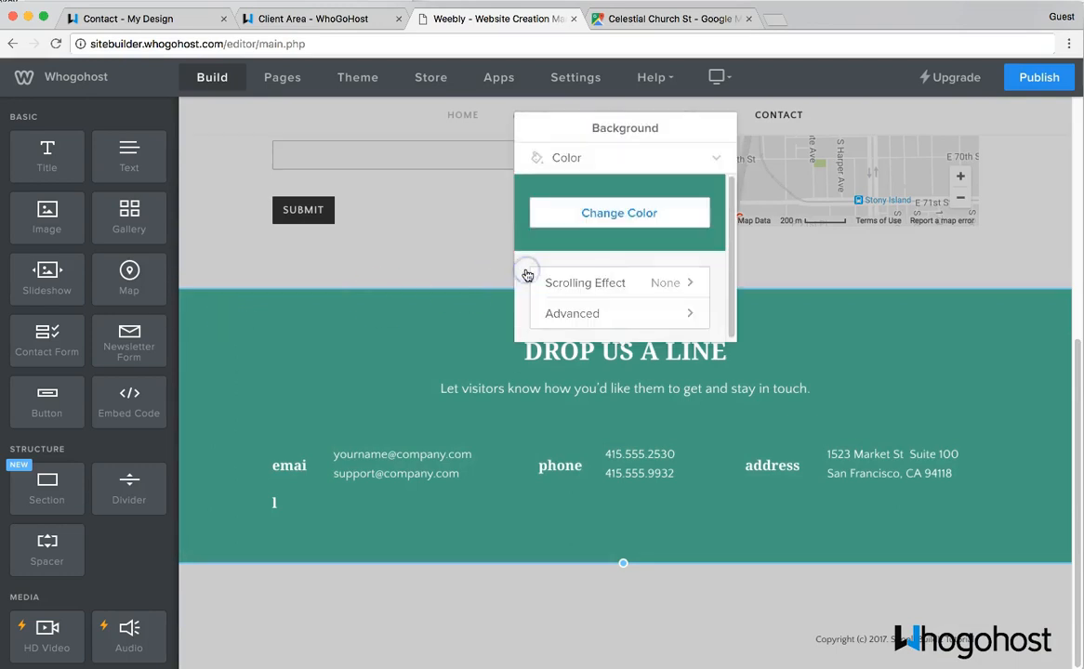
pyautogui.click(622, 214)
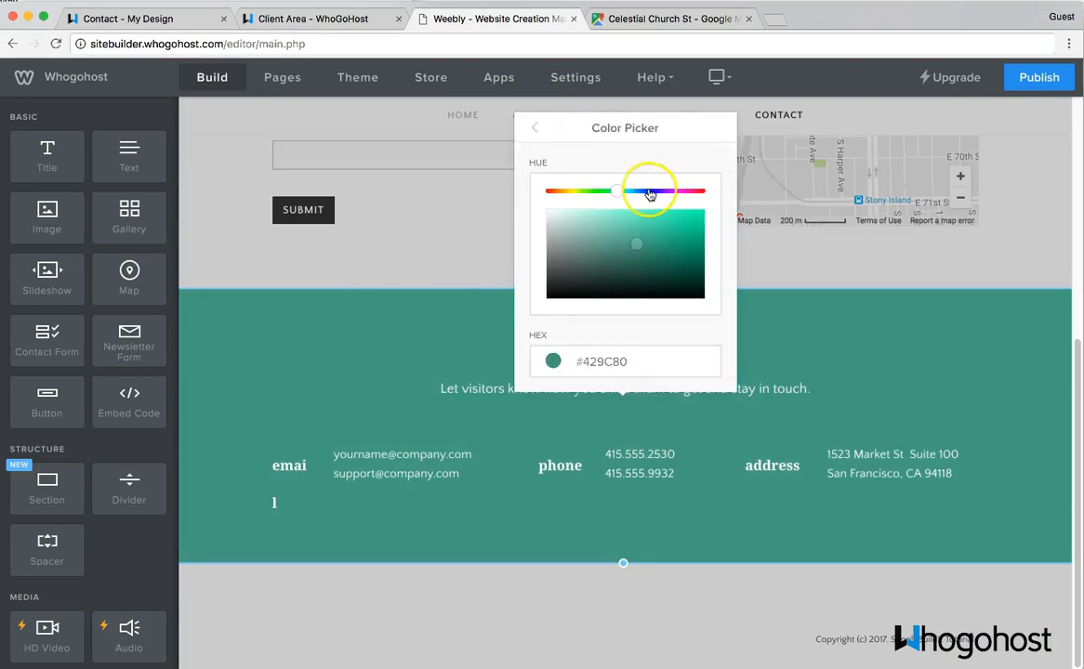
pyautogui.click(650, 192)
pyautogui.moveTo(656, 229); pyautogui.dragTo(616, 236)
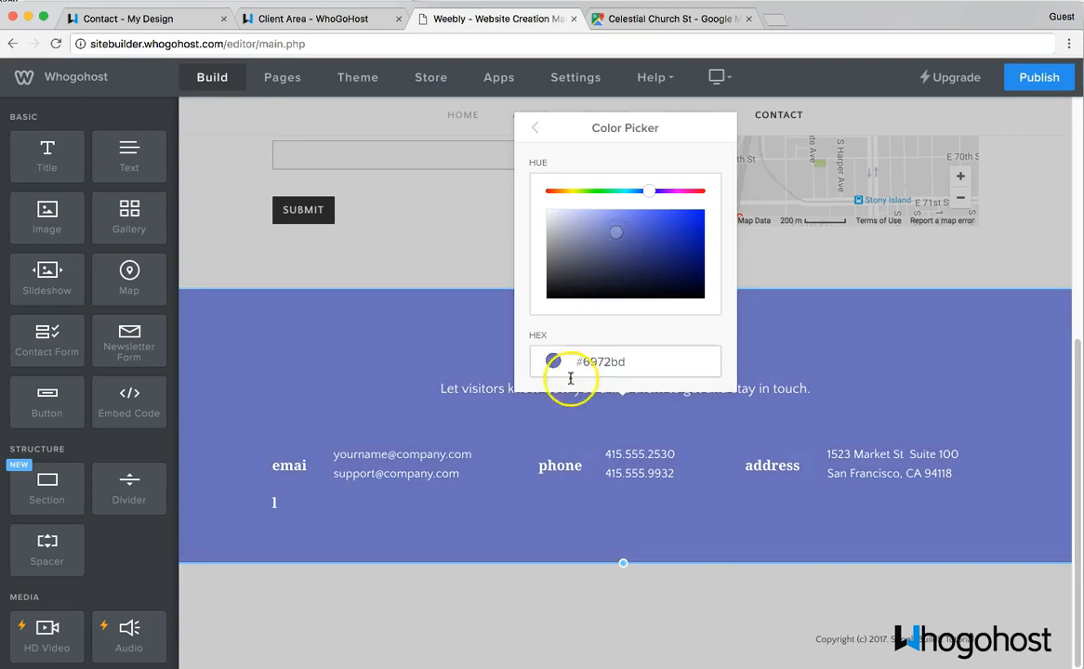
pyautogui.click(407, 349)
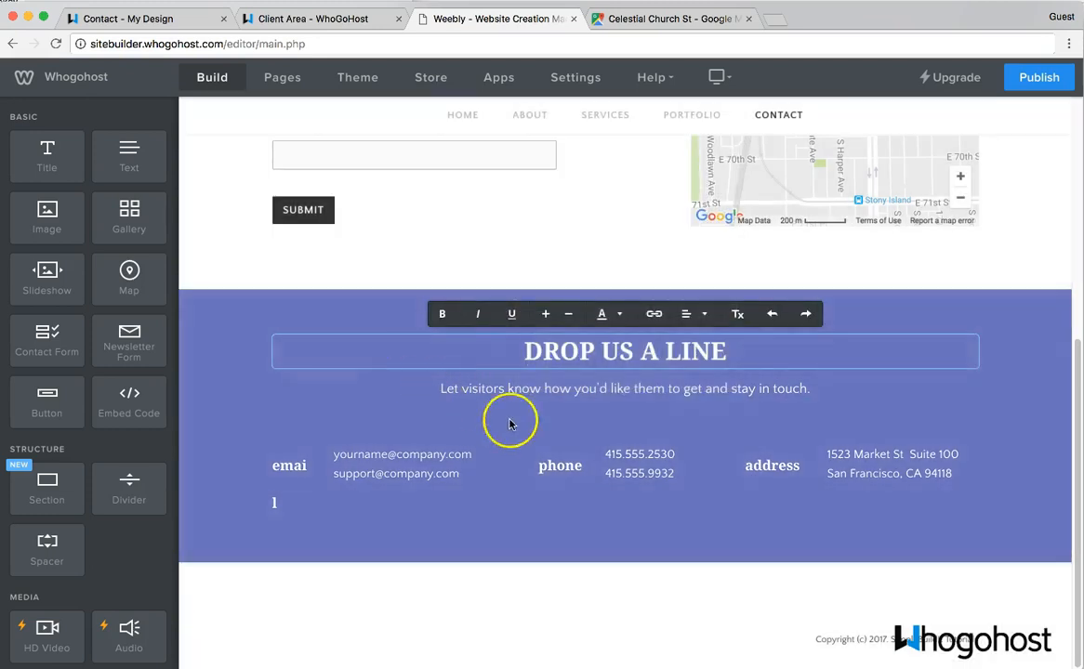
pyautogui.click(359, 458)
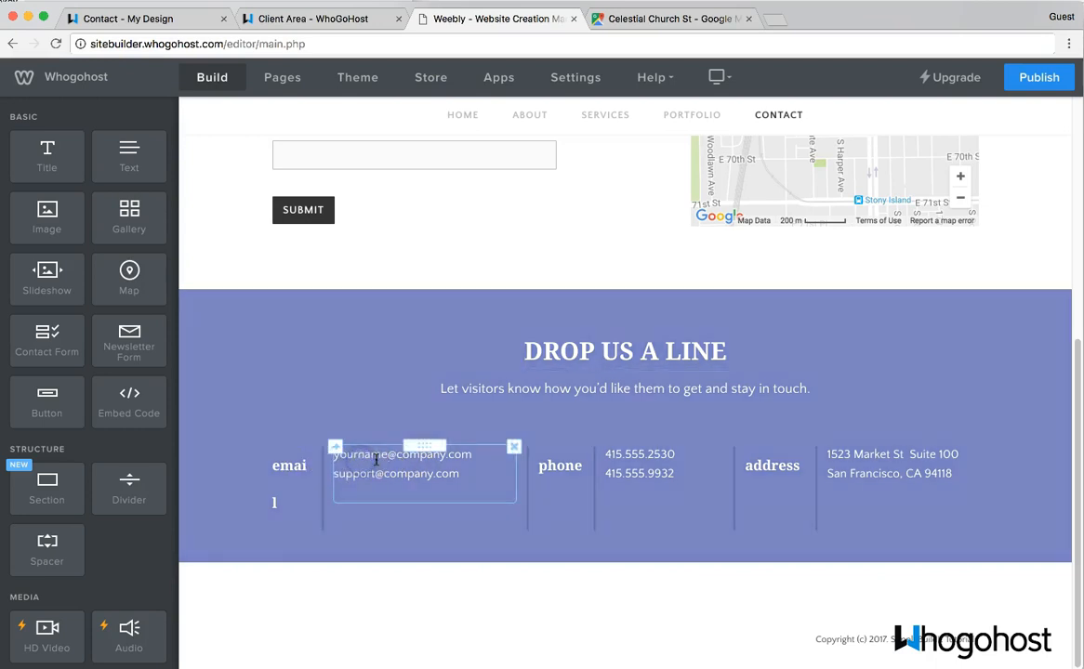
pyautogui.doubleClick(375, 455)
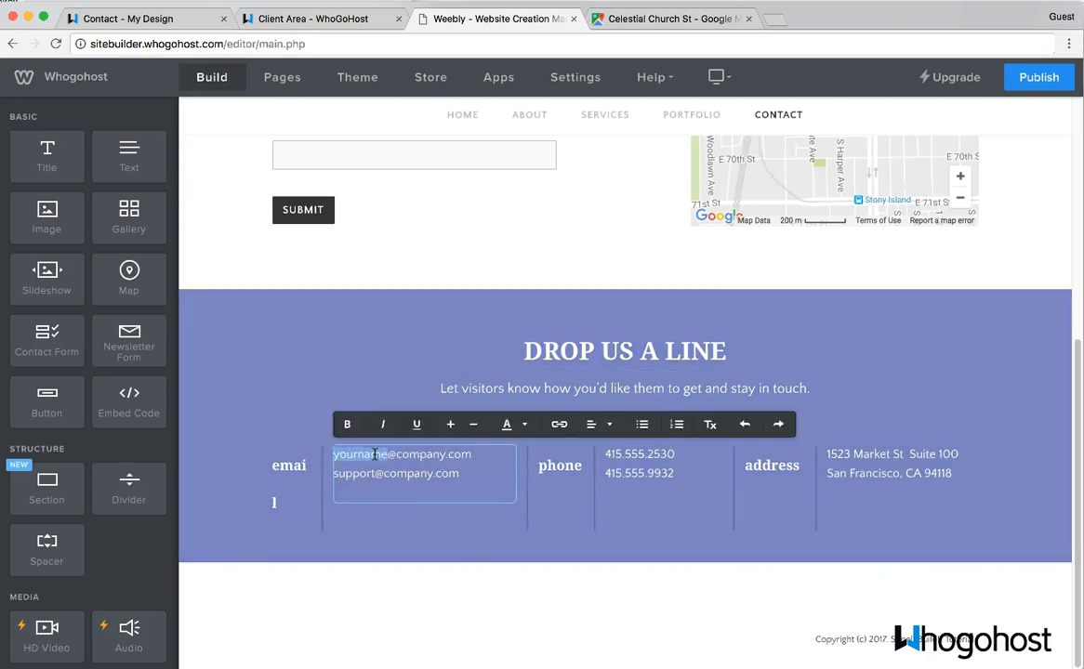
pyautogui.write('test')
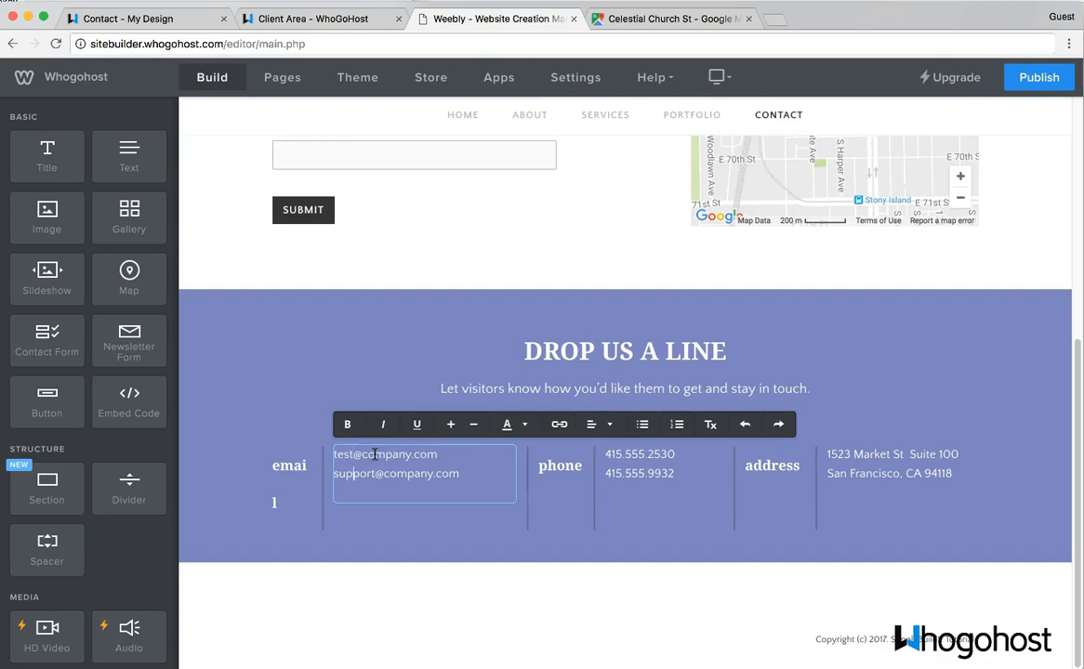
pyautogui.click(314, 453)
pyautogui.click(309, 476)
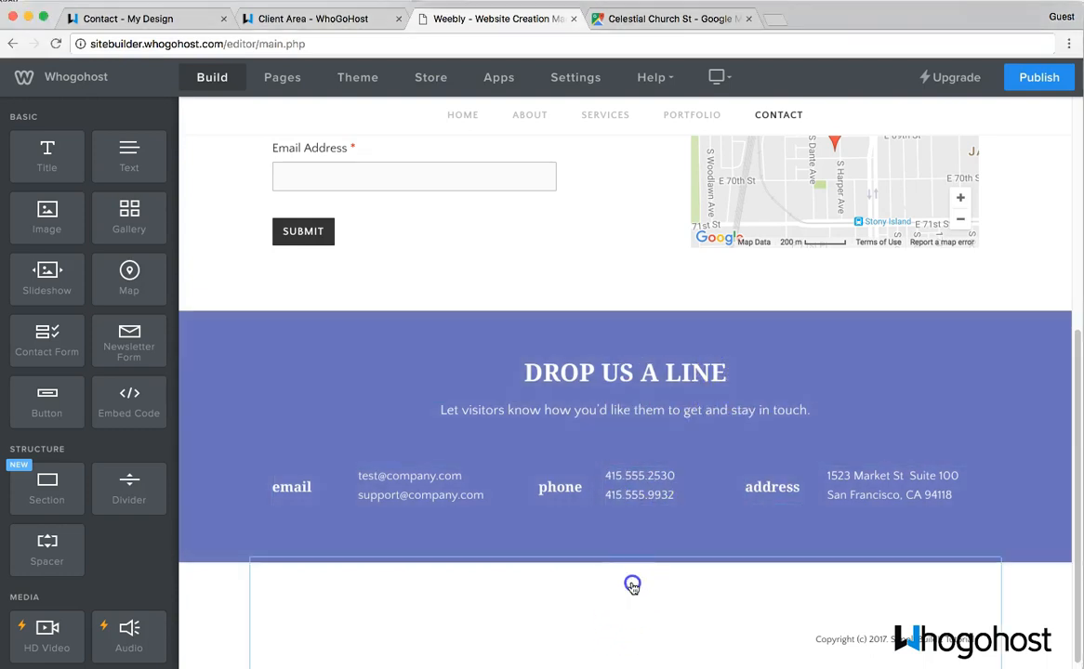
# - Add a row of social icons to the site footer
pyautogui.click(632, 586)
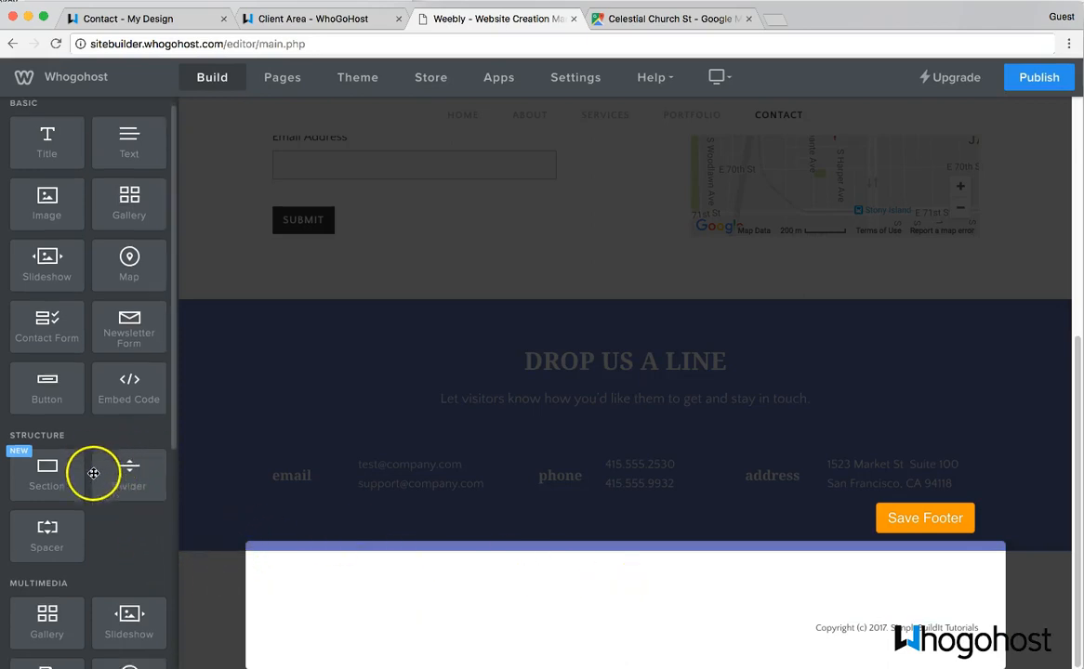
pyautogui.scroll(-5, 89, 470)
pyautogui.moveTo(49, 443); pyautogui.dragTo(312, 595)
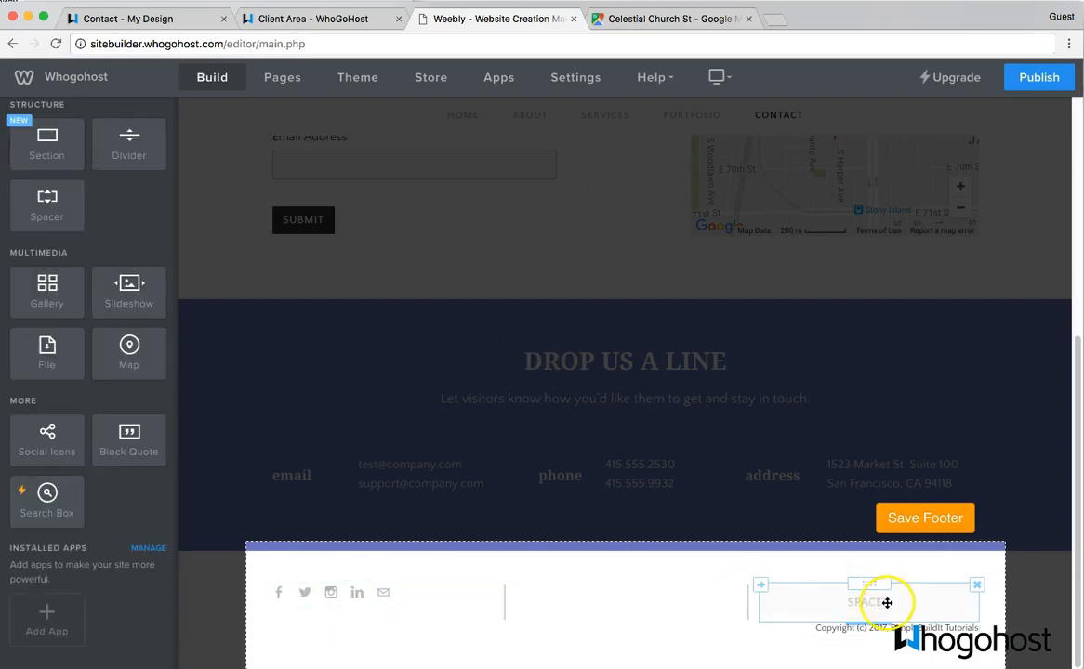
# - Delete the footer's empty spacers and move the copyright line beside the social icons
pyautogui.click(977, 585)
pyautogui.click(965, 547)
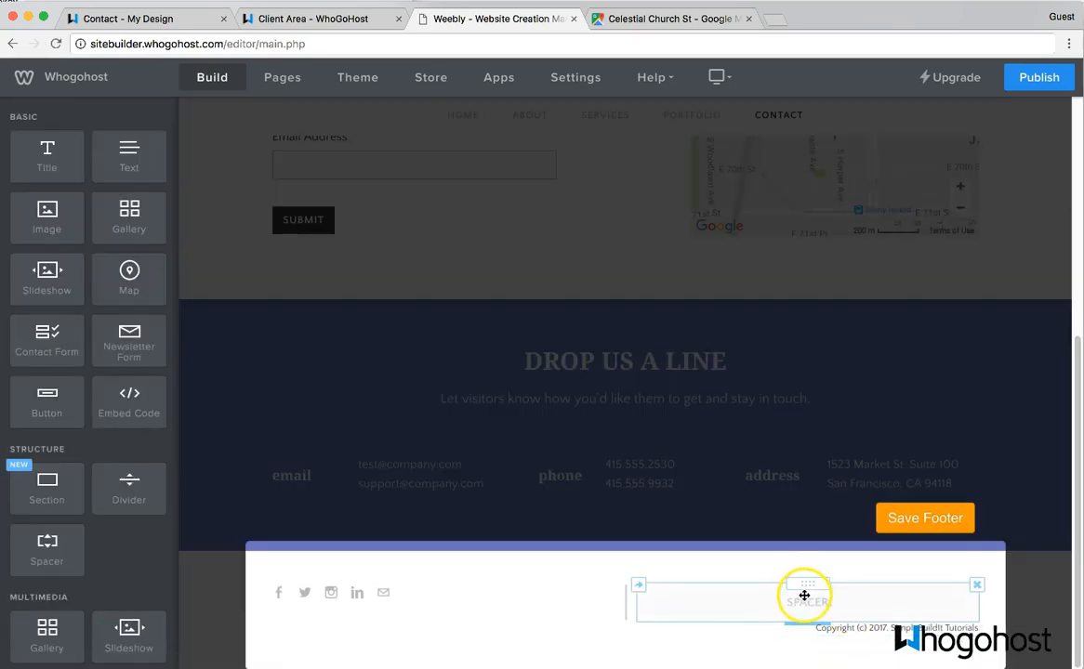
pyautogui.click(976, 585)
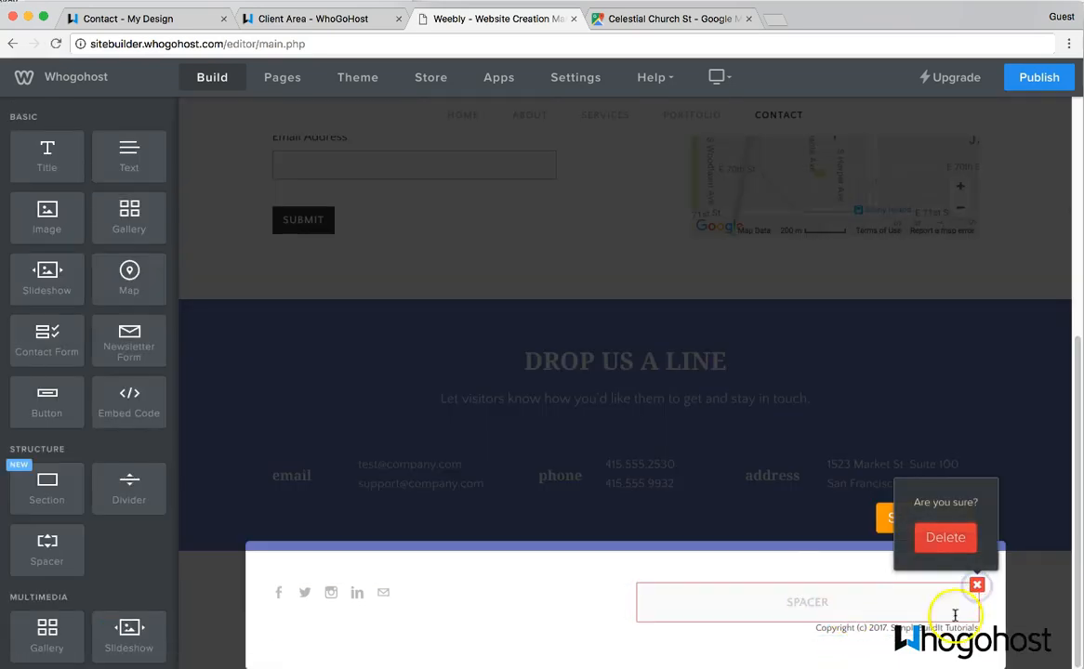
pyautogui.click(954, 541)
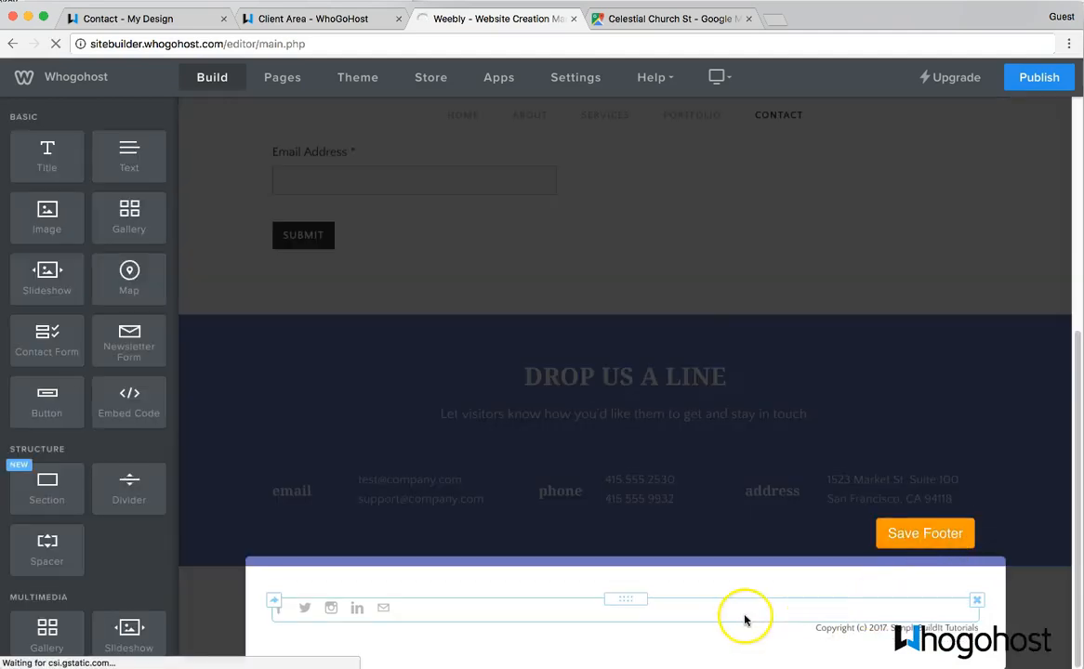
pyautogui.click(850, 632)
pyautogui.click(609, 647)
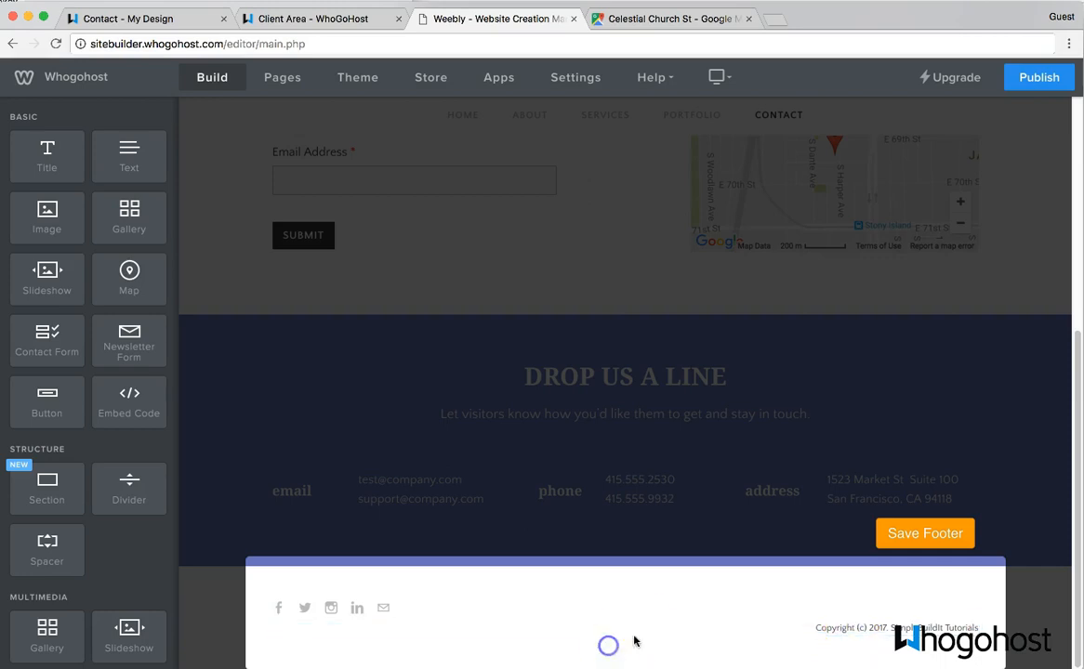
pyautogui.moveTo(632, 623); pyautogui.dragTo(987, 615)
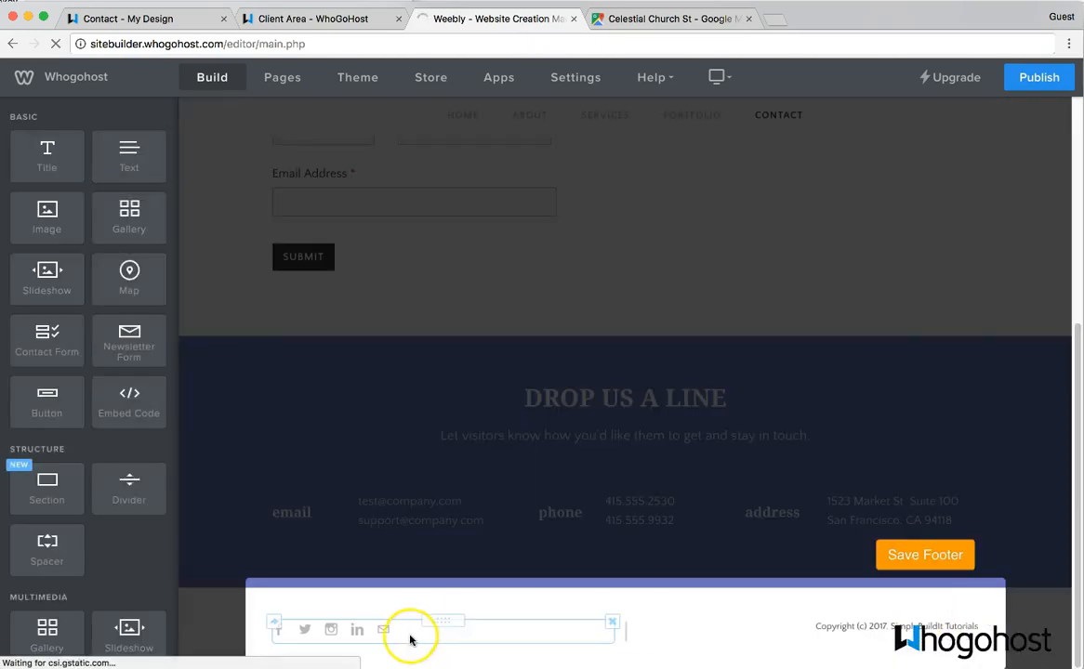
# - Enter the company's profile usernames for the Facebook, Twitter and Instagram footer icons
pyautogui.click(313, 634)
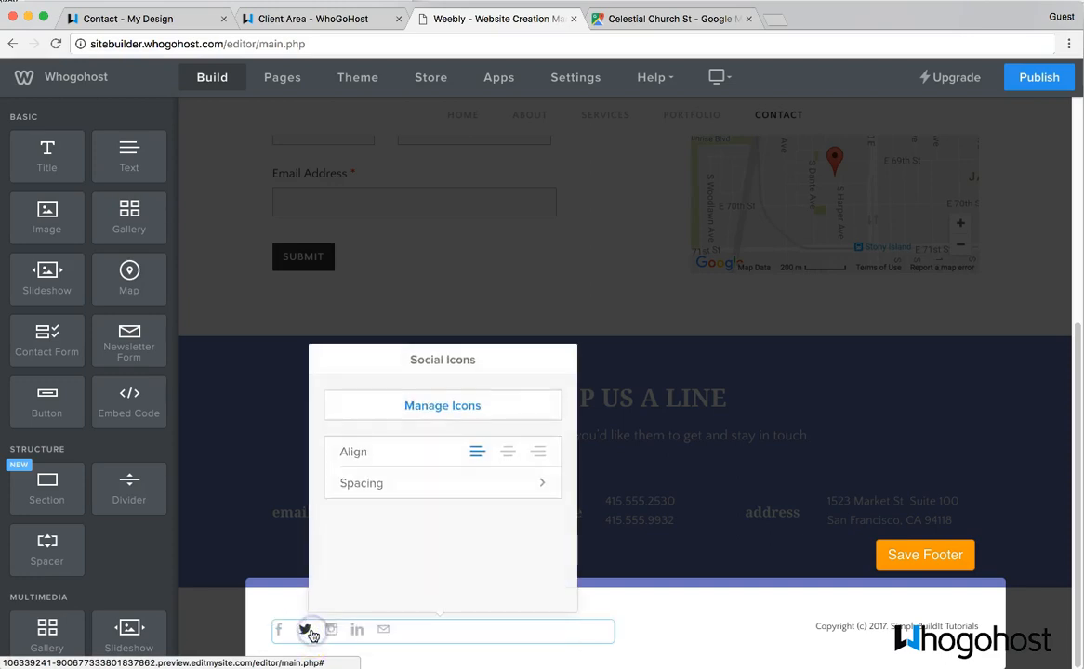
pyautogui.click(407, 413)
pyautogui.click(428, 423)
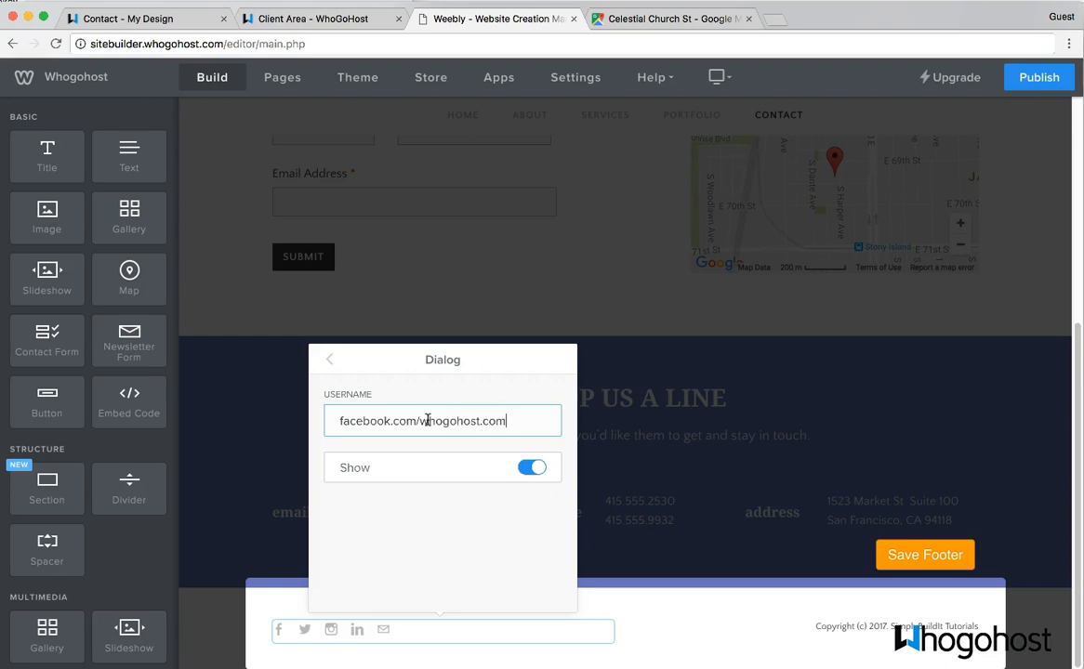
pyautogui.click(325, 360)
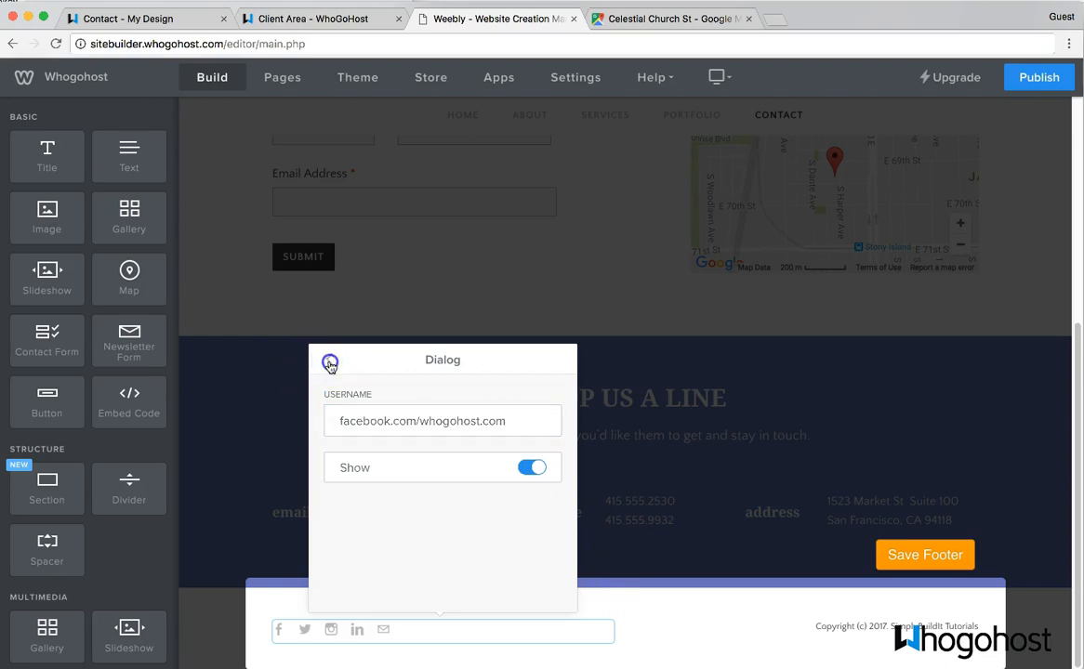
pyautogui.click(389, 451)
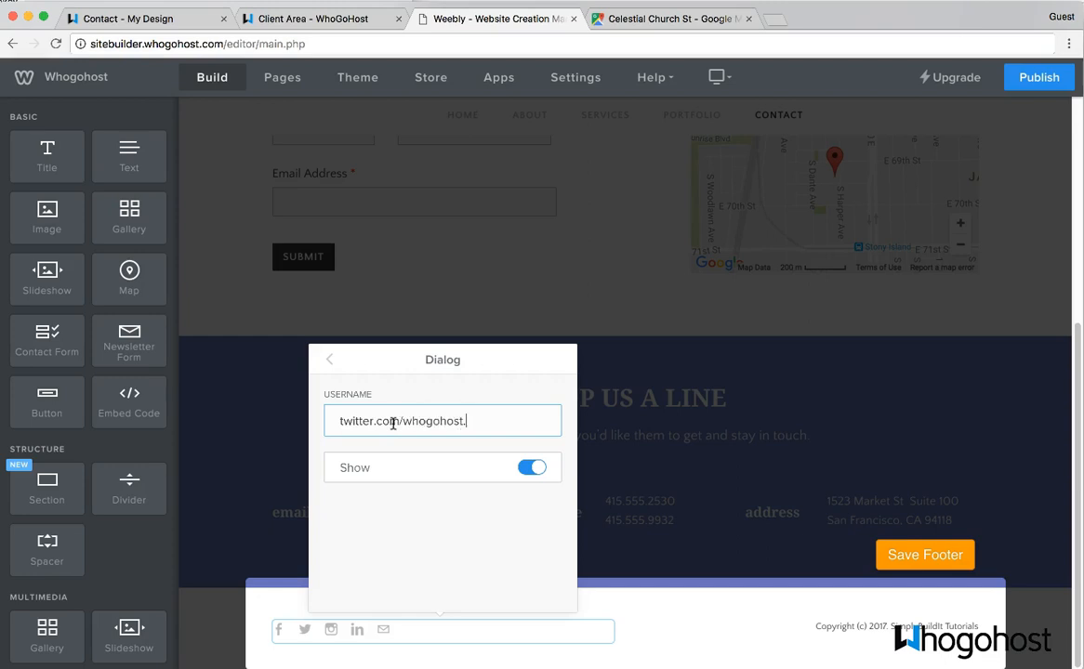
pyautogui.click(331, 362)
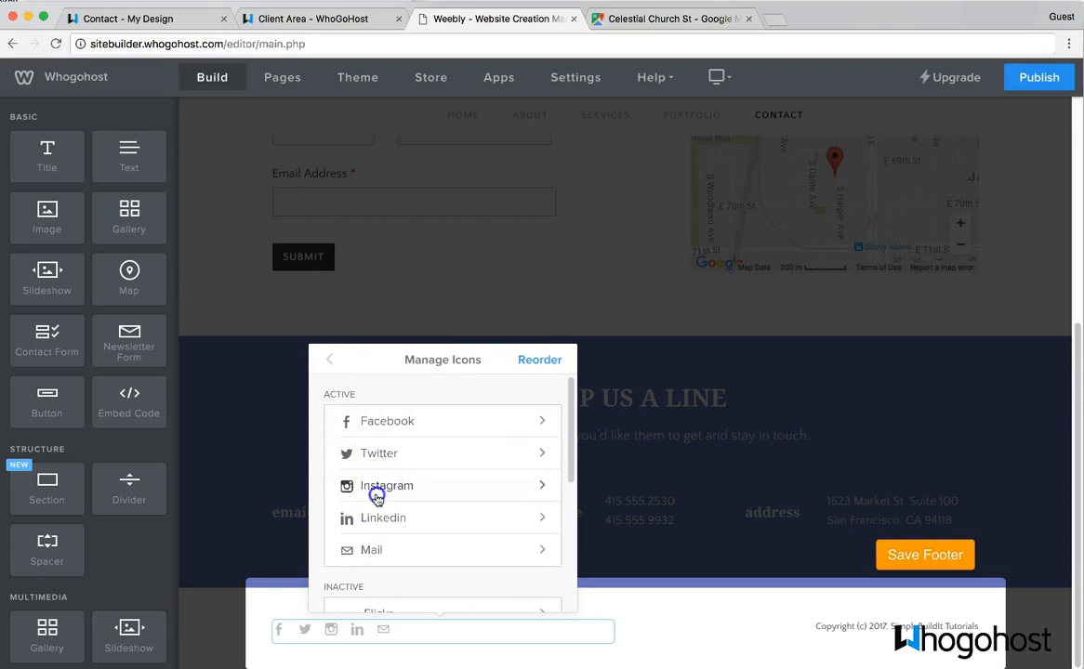
pyautogui.click(378, 498)
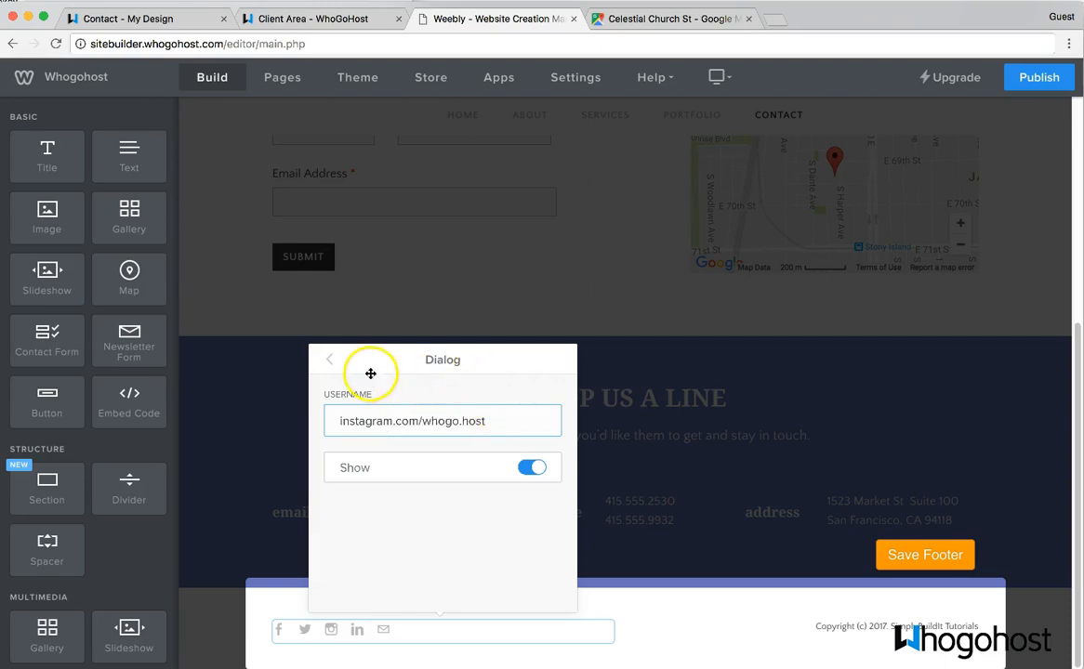
pyautogui.click(330, 365)
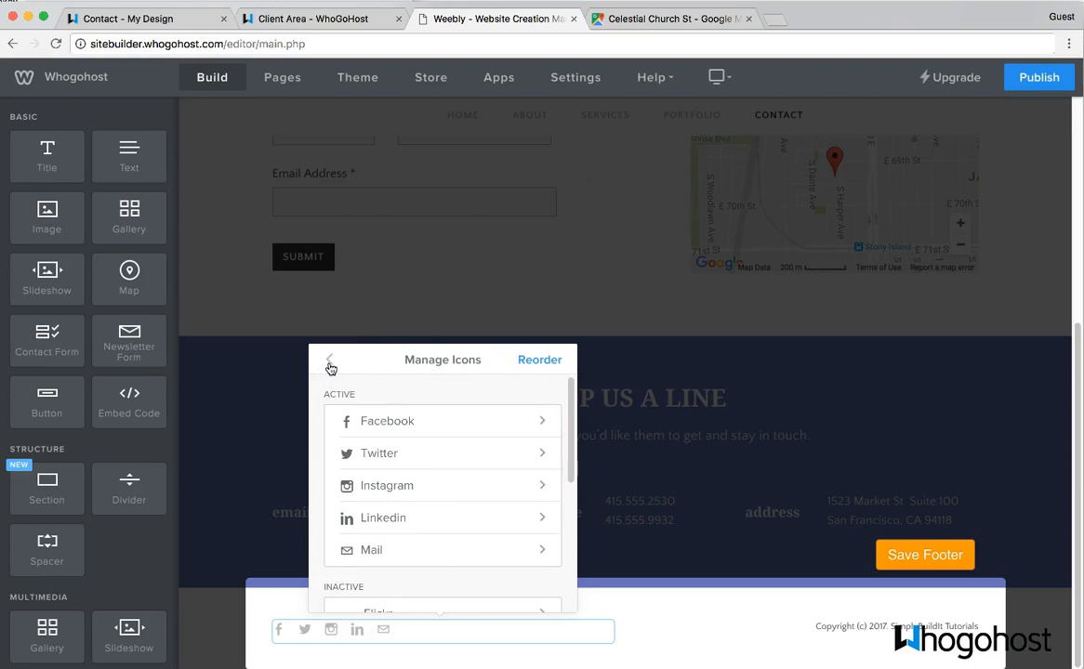
pyautogui.click(329, 362)
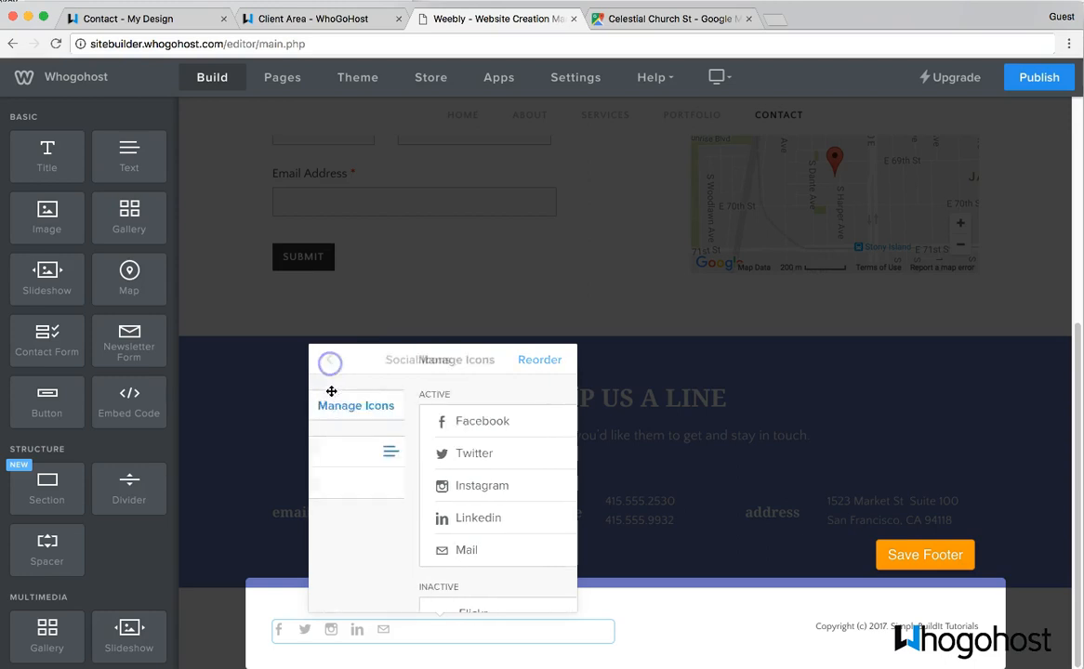
# - Save the footer, review the Portfolio and Services pages, and publish to simplybuildit-tutorial.com.ng
pyautogui.click(914, 556)
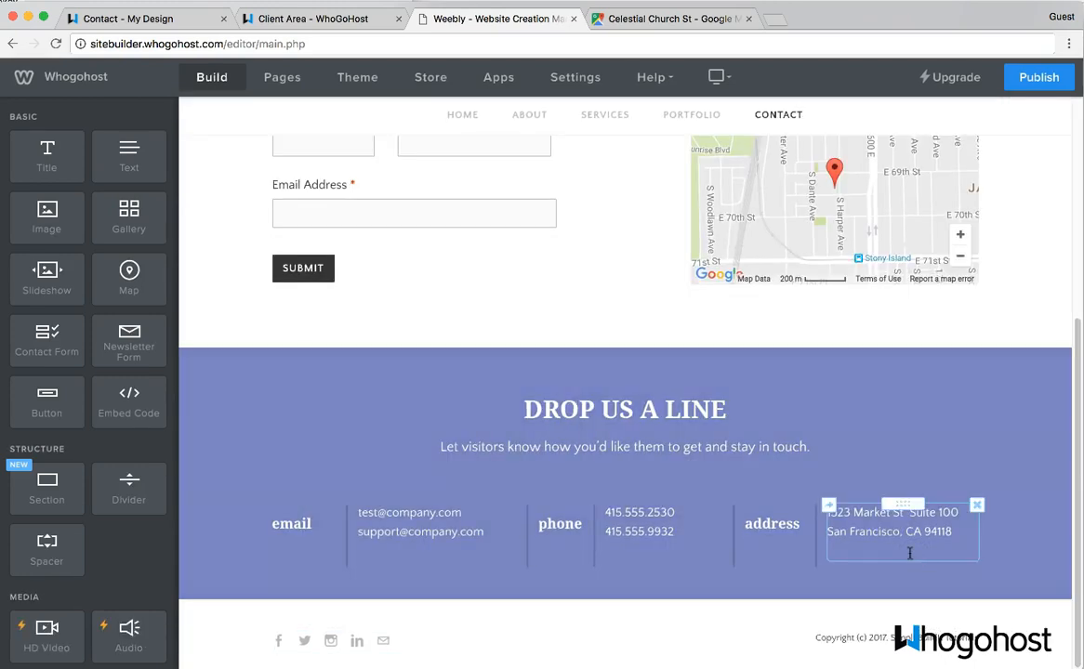
pyautogui.scroll(5, 909, 551)
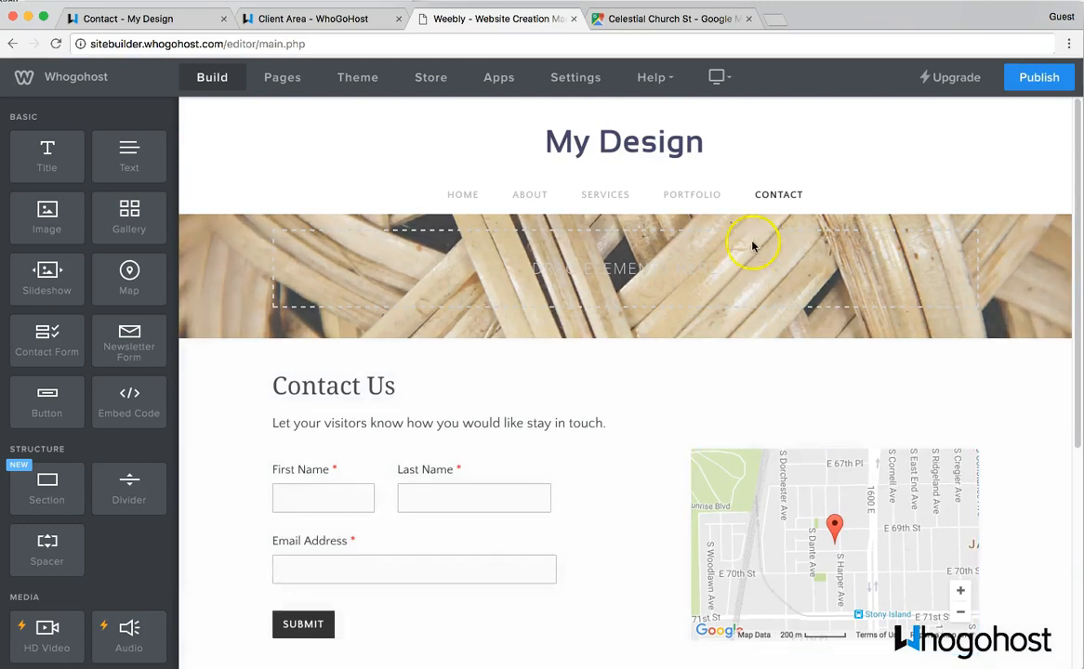
pyautogui.click(704, 199)
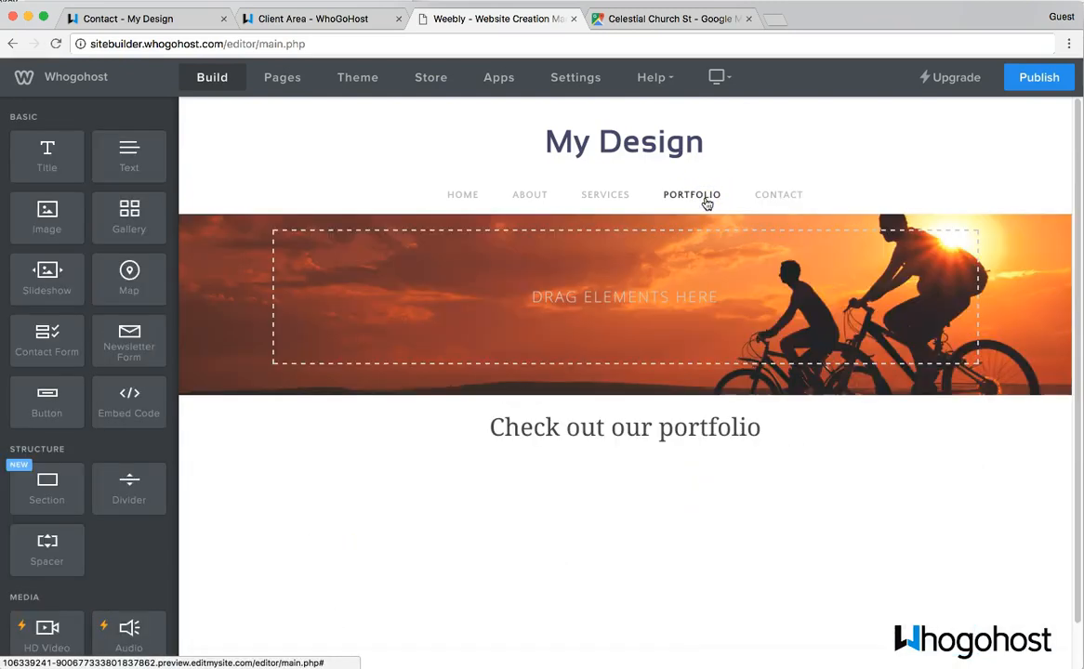
pyautogui.click(625, 201)
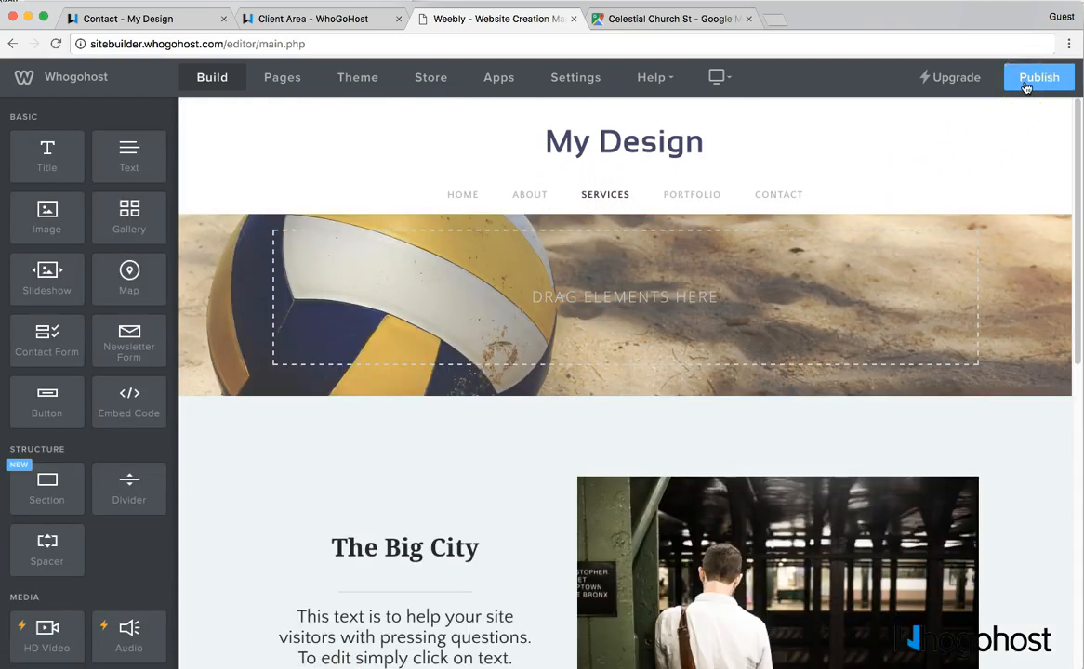
pyautogui.click(1026, 82)
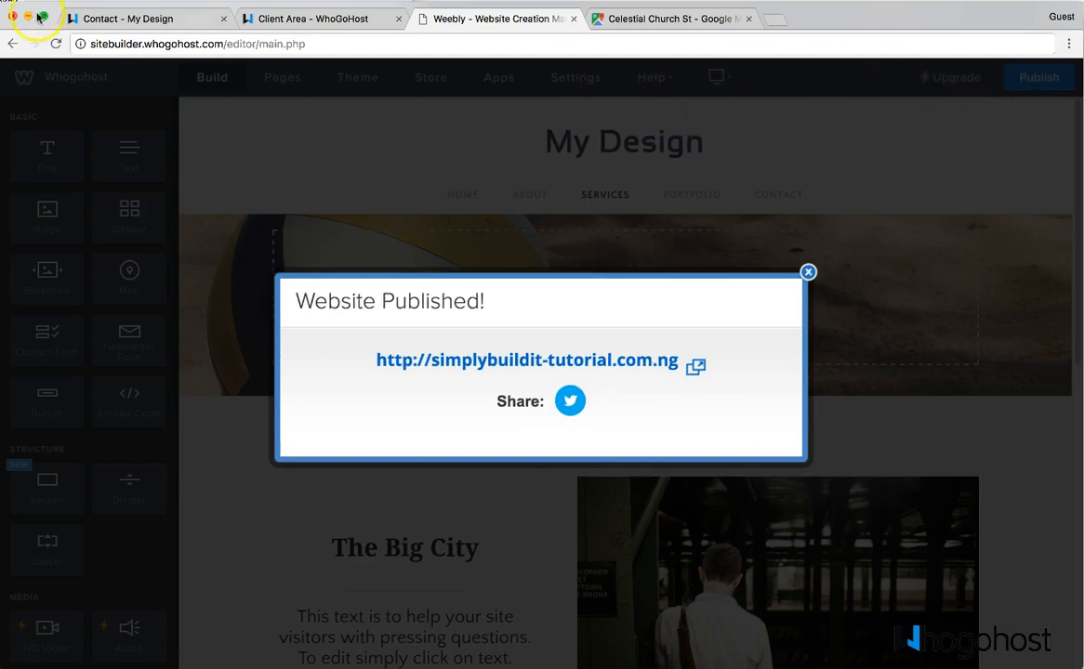
# - On the live site in Chrome, open the About page, refresh it and scroll through it
pyautogui.click(78, 18)
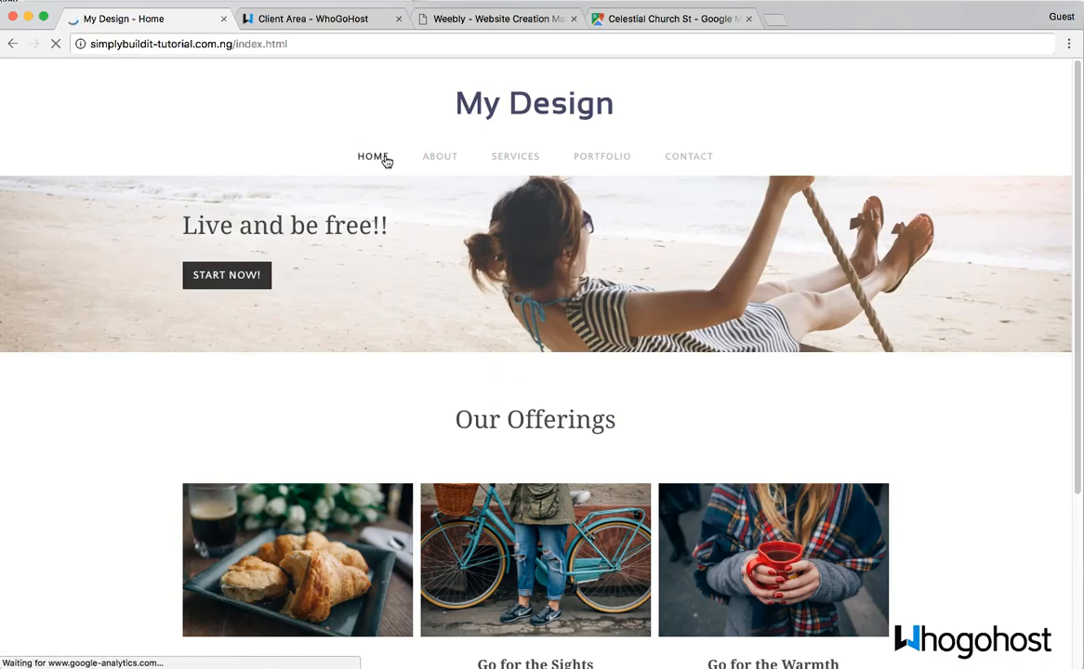
pyautogui.click(444, 157)
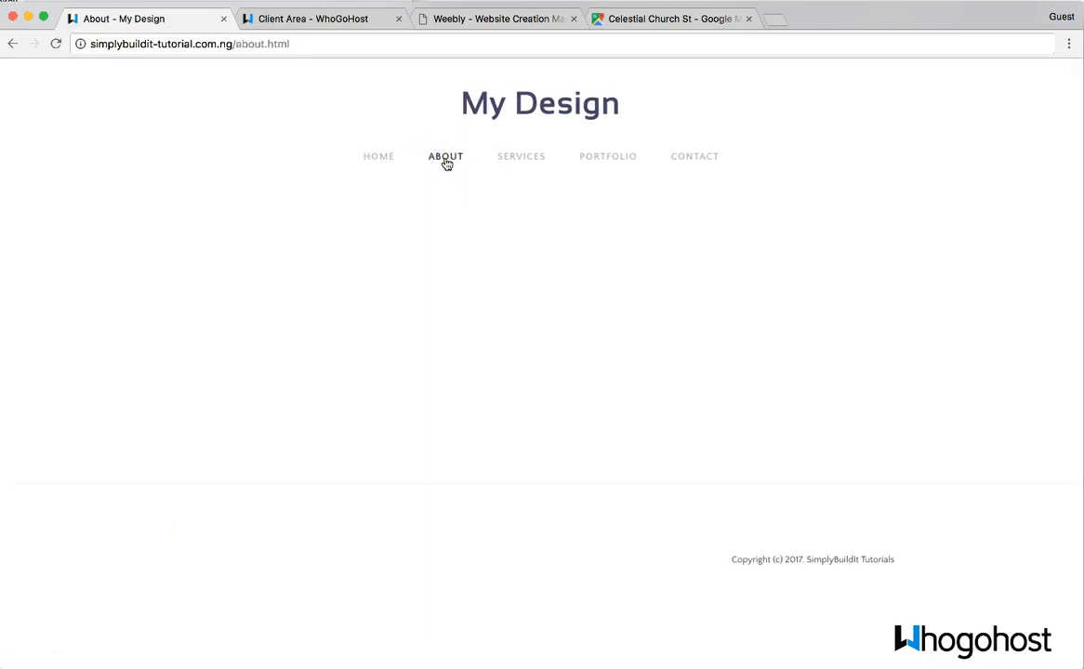
pyautogui.click(56, 45)
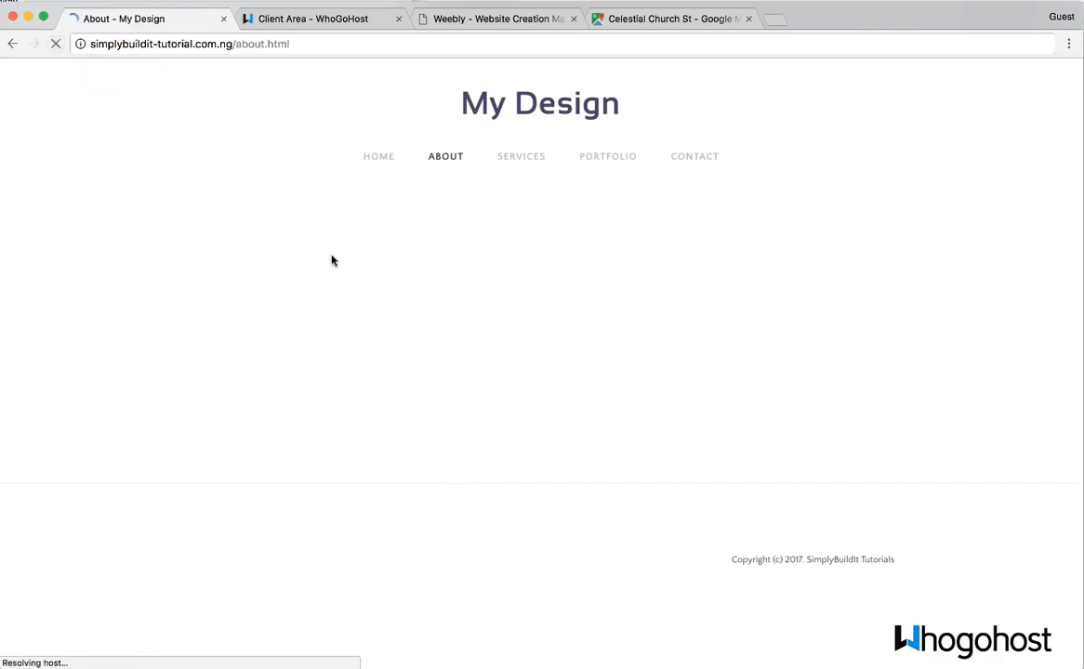
pyautogui.scroll(-1, 516, 385)
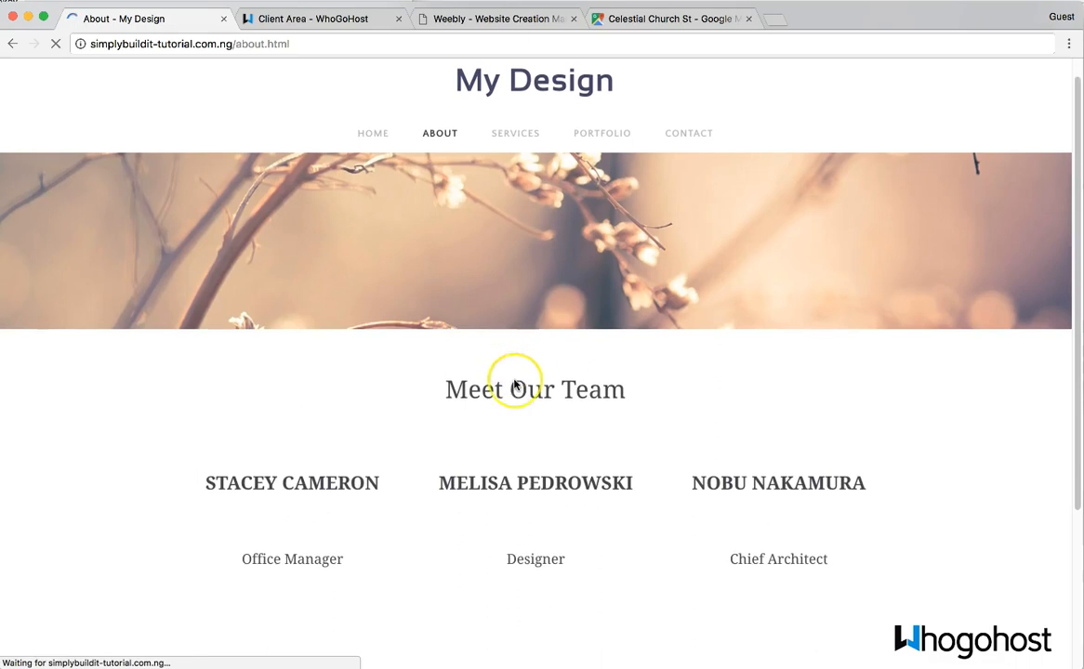
pyautogui.scroll(-4, 515, 385)
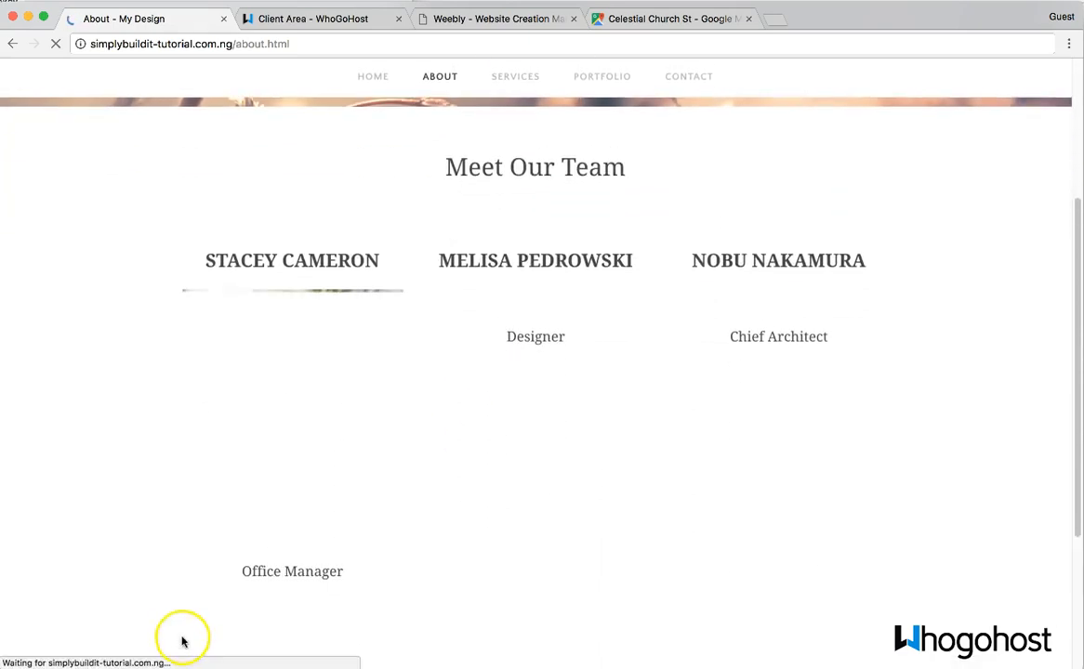
pyautogui.scroll(-5, 289, 552)
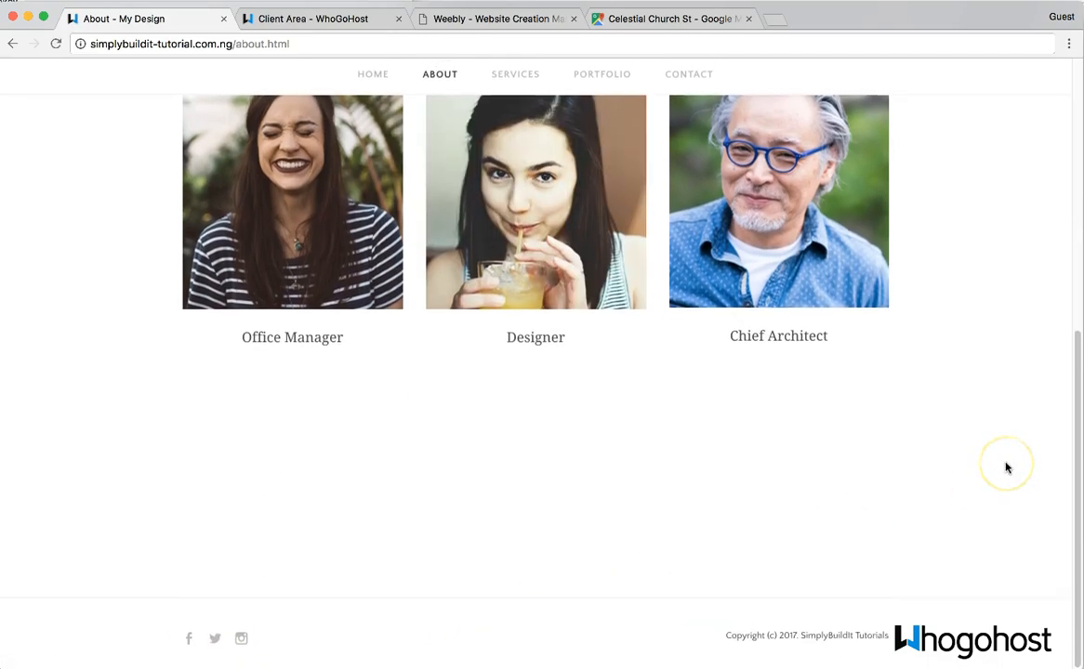
pyautogui.scroll(3, 1006, 468)
pyautogui.scroll(-8, 1004, 460)
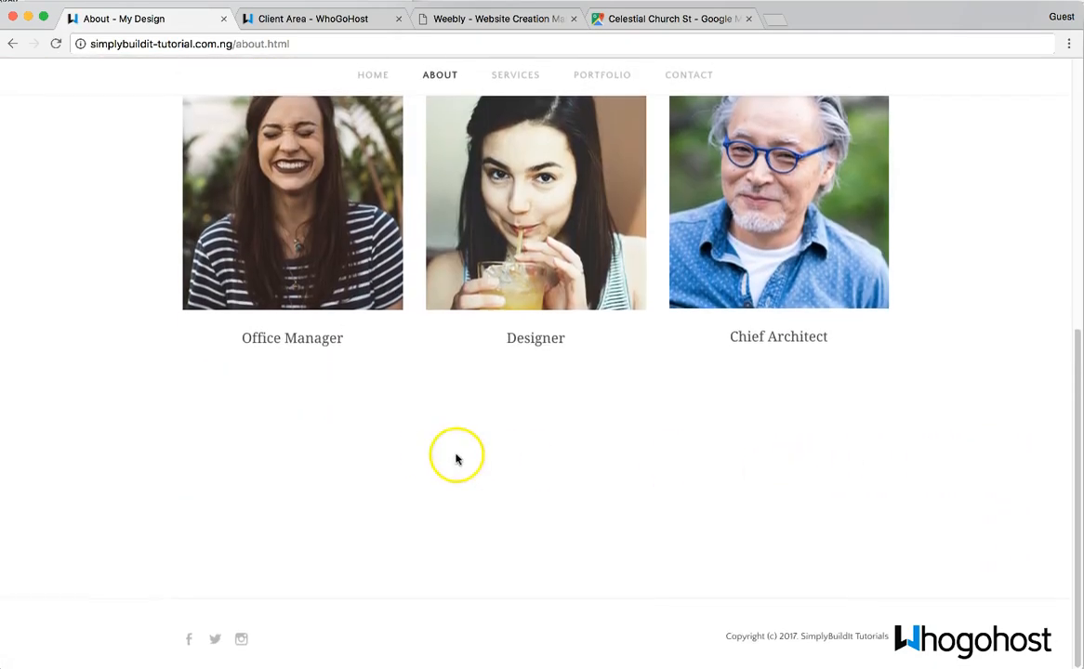
pyautogui.scroll(5, 465, 520)
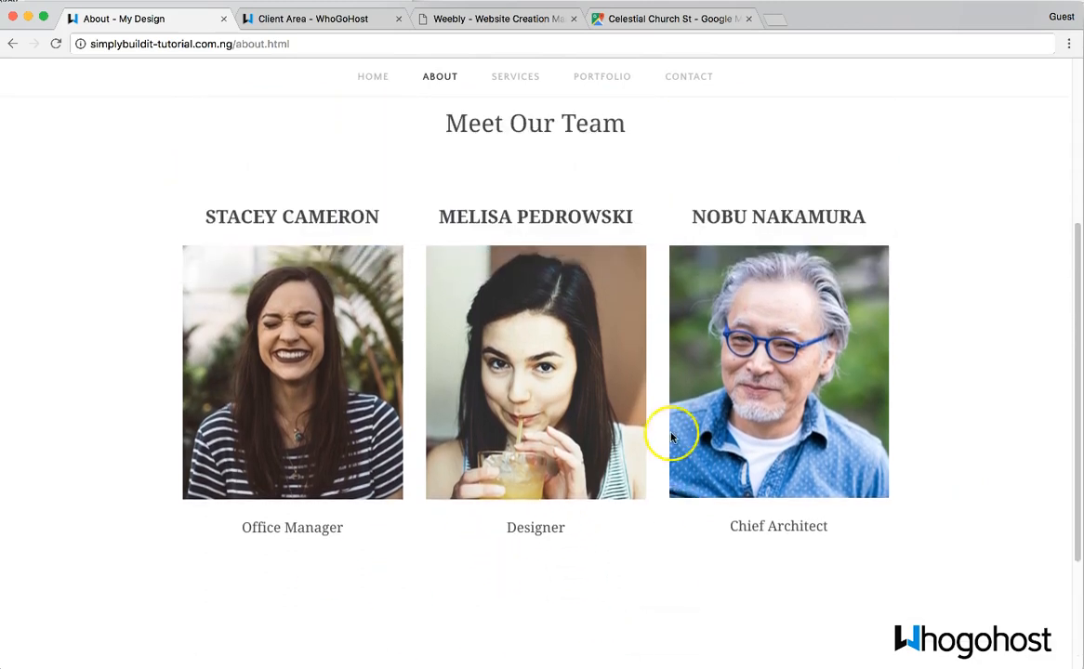
pyautogui.scroll(2, 535, 292)
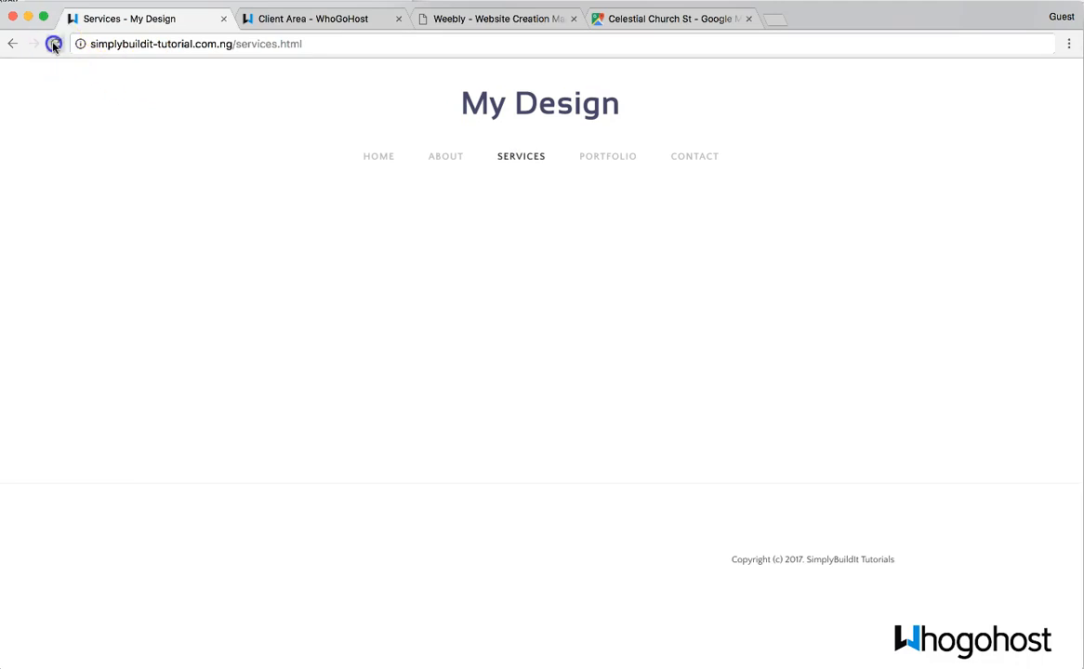
# - Reload the Services page and review its volleyball banner and both Big City sections
pyautogui.click(54, 44)
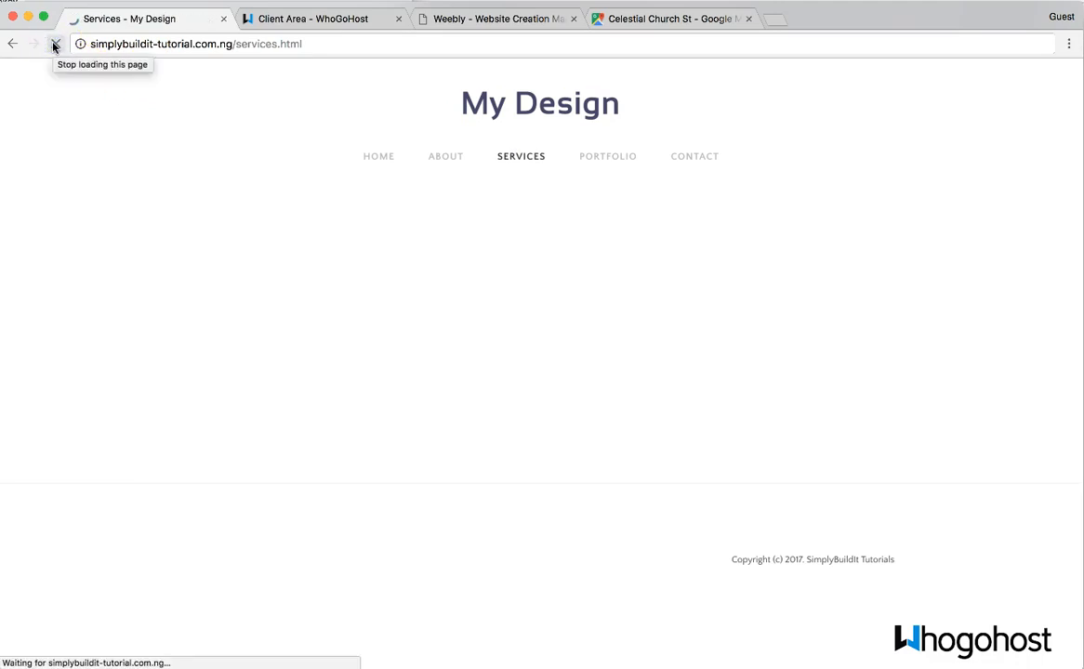
pyautogui.scroll(-5, 394, 336)
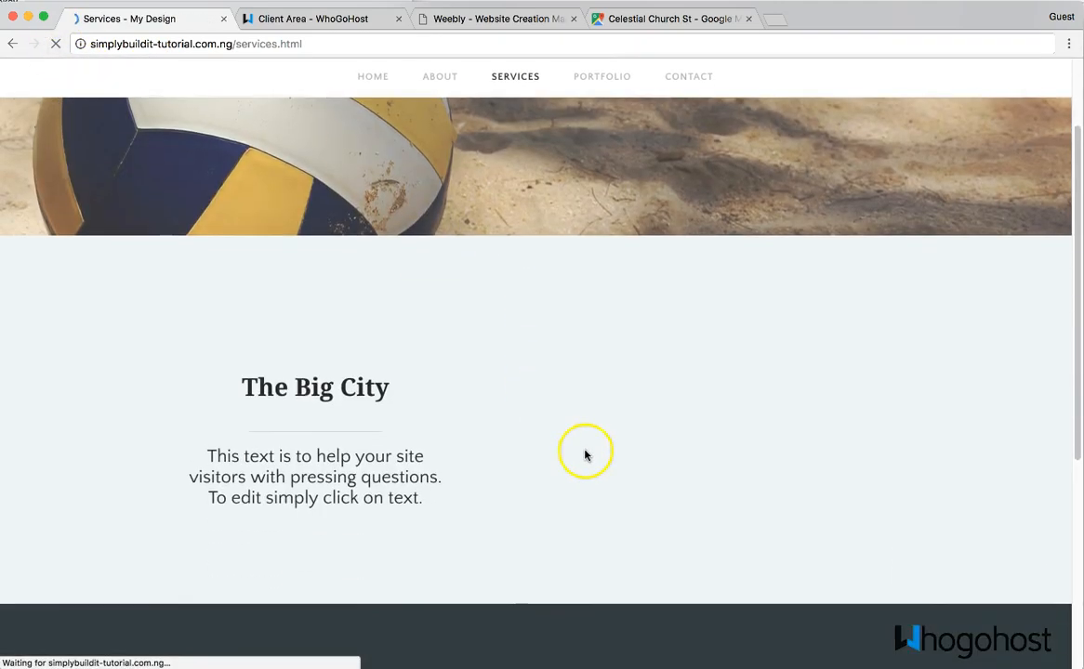
pyautogui.scroll(-2, 990, 492)
pyautogui.scroll(5, 988, 492)
pyautogui.scroll(-4, 830, 606)
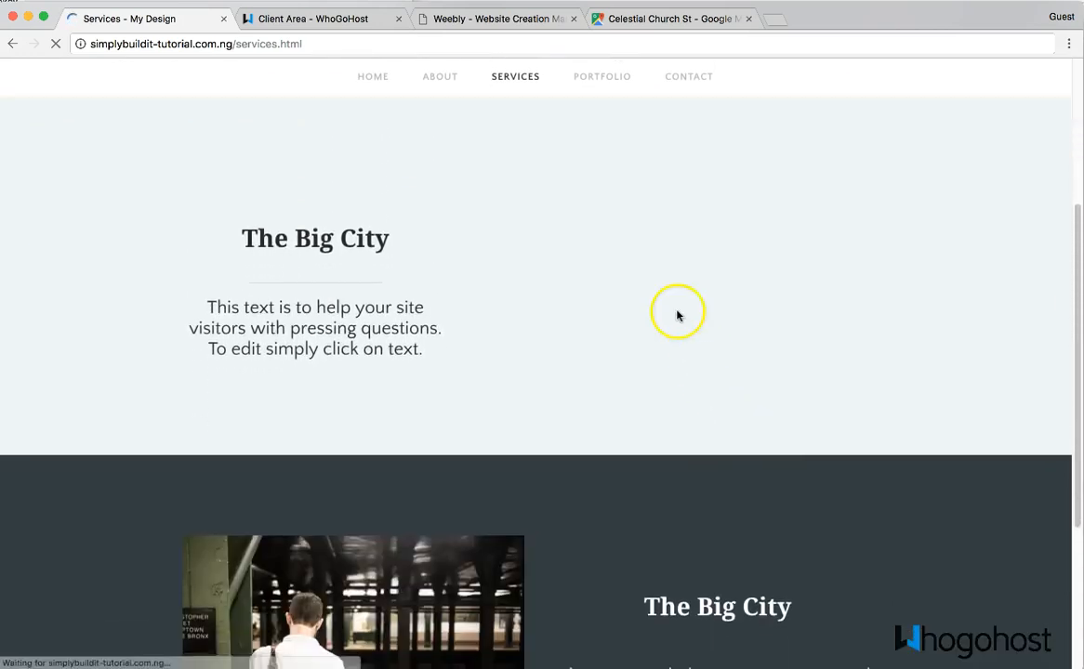
pyautogui.scroll(-3, 210, 537)
pyautogui.scroll(8, 639, 324)
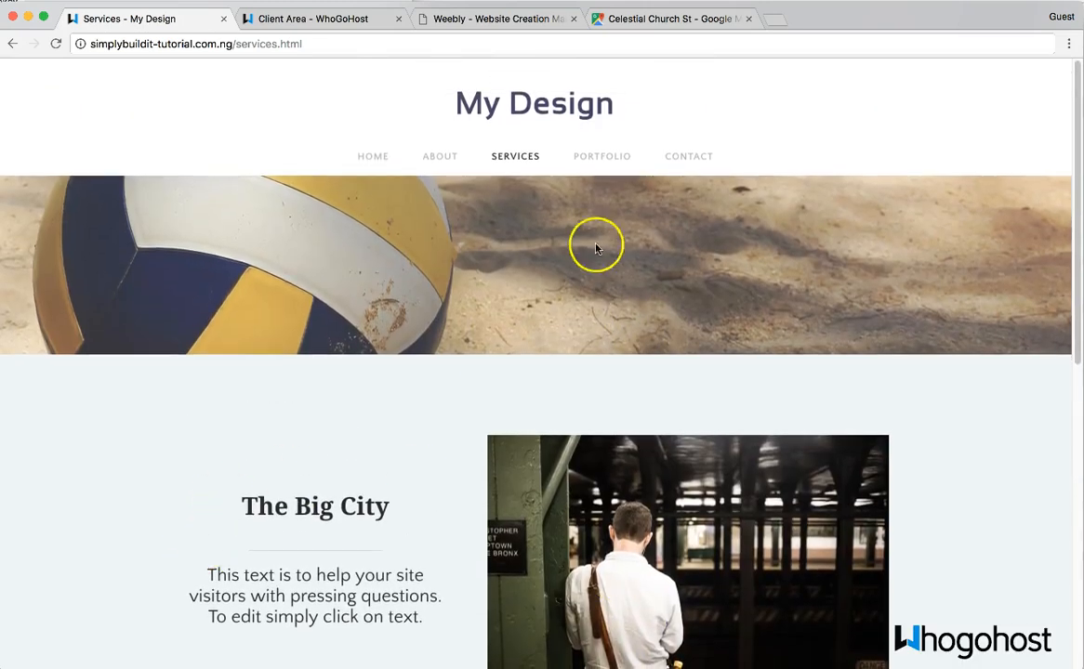
# - Open and reload the live Portfolio page, then scroll through the wedding photo gallery
pyautogui.click(605, 158)
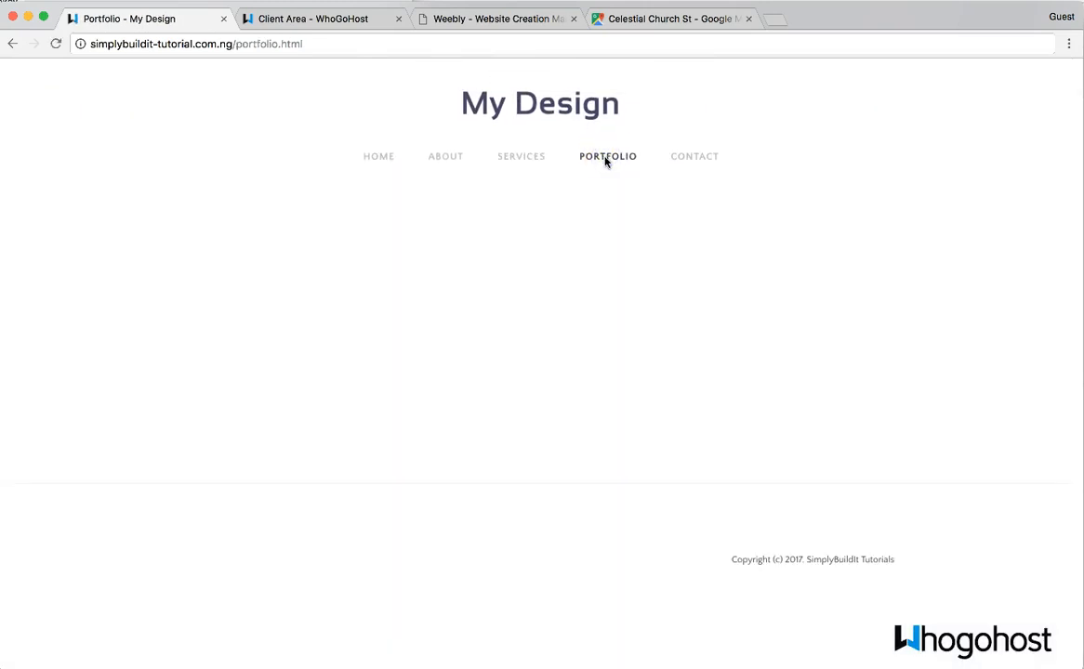
pyautogui.click(55, 44)
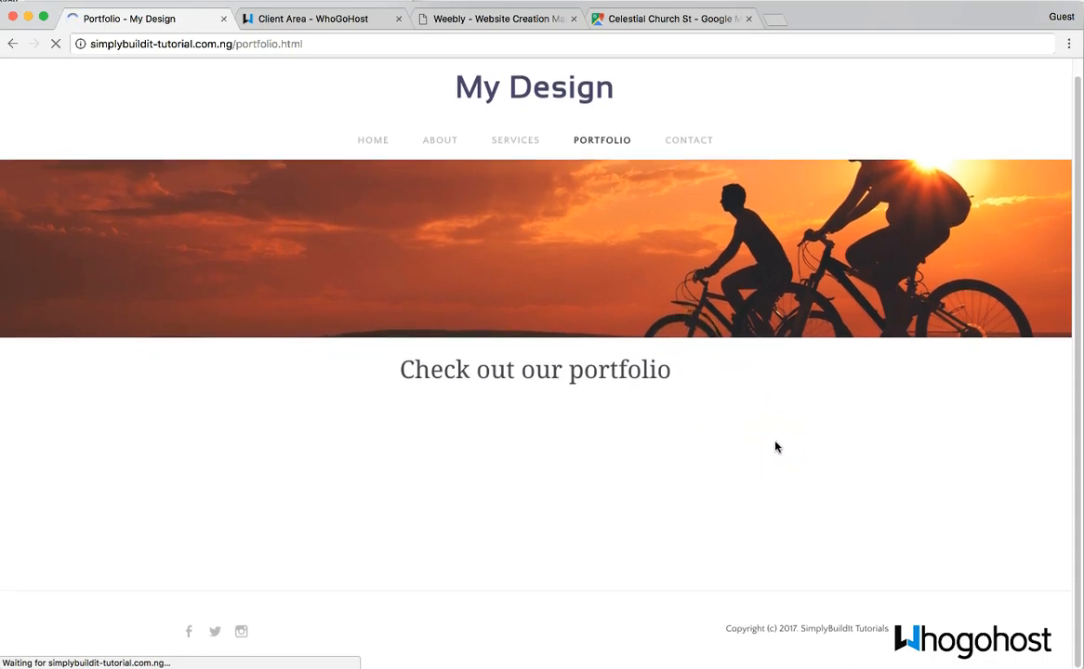
pyautogui.click(810, 558)
pyautogui.scroll(-3, 811, 559)
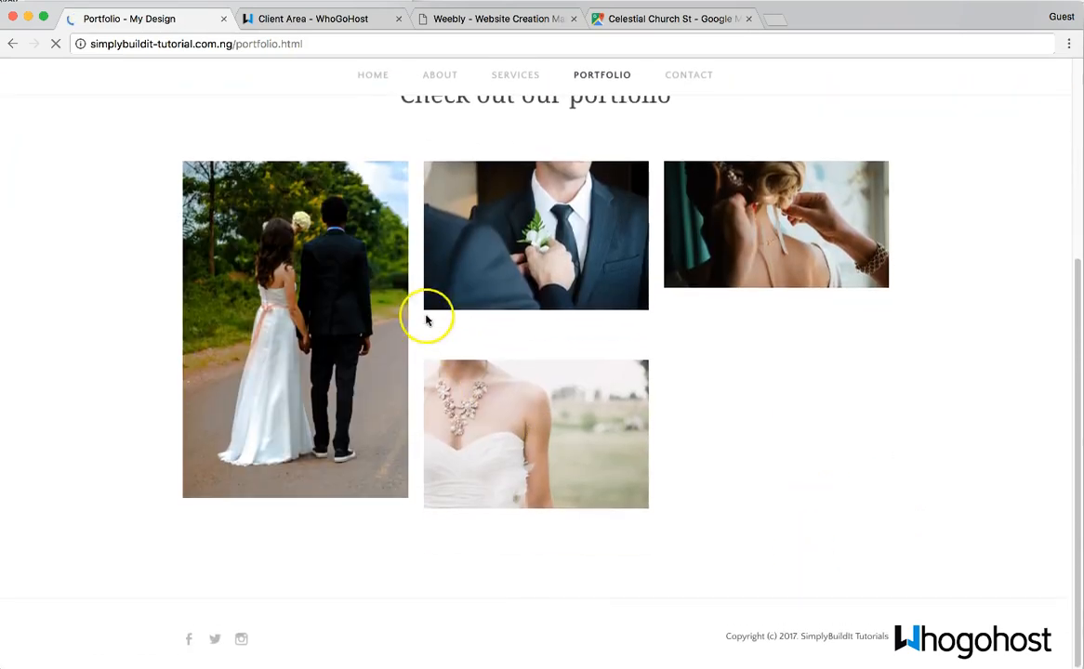
pyautogui.scroll(-2, 513, 513)
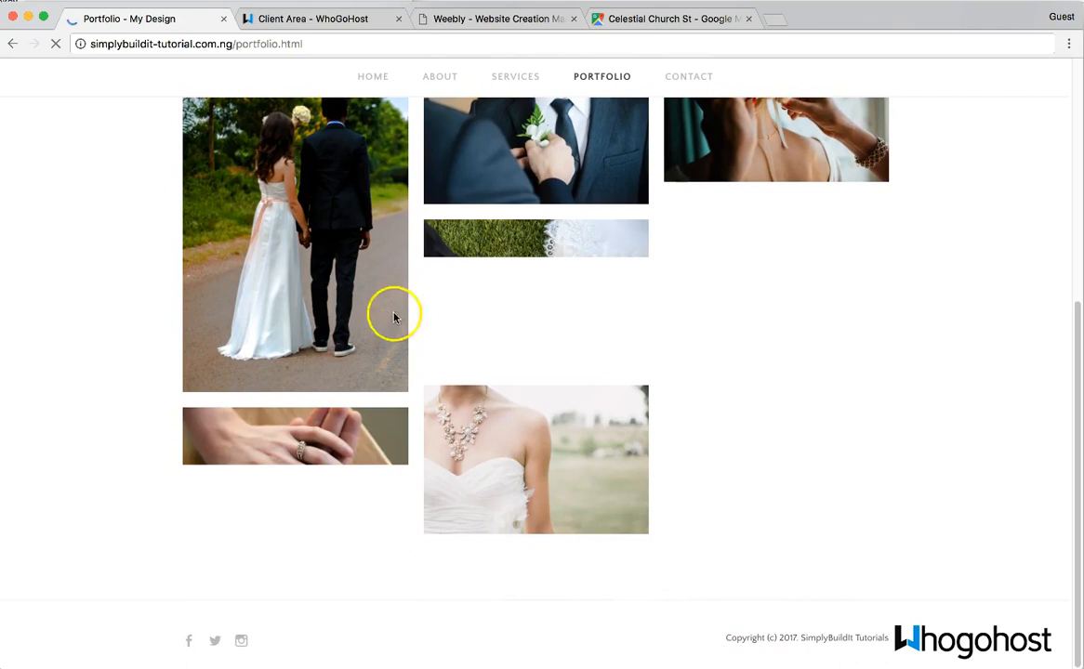
pyautogui.scroll(2, 290, 297)
pyautogui.scroll(-2, 289, 377)
pyautogui.scroll(3, 332, 351)
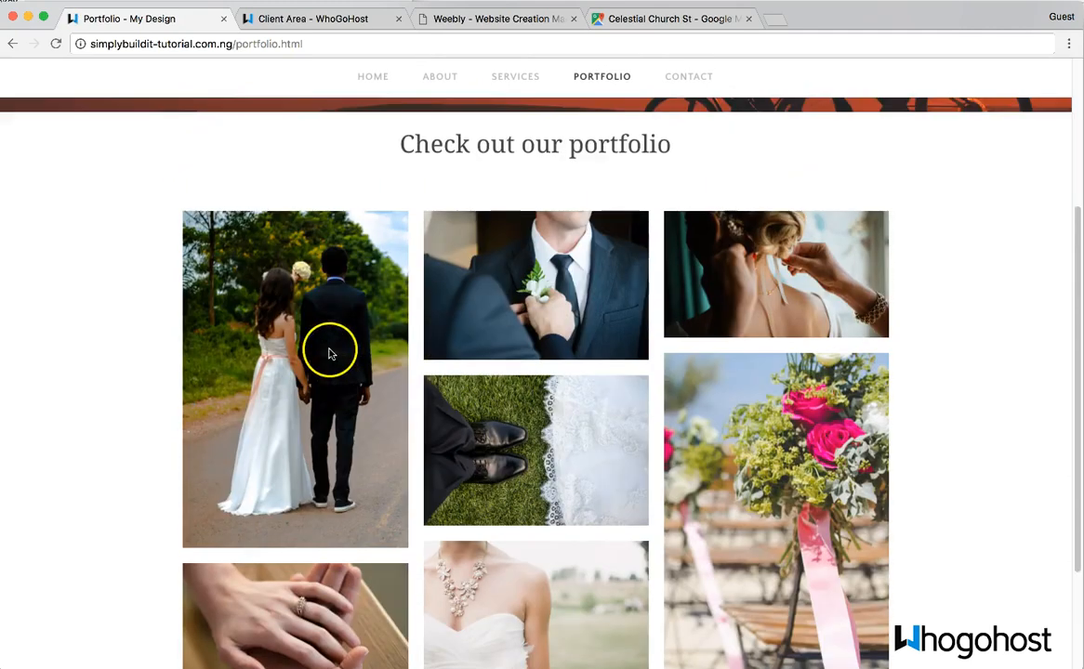
pyautogui.scroll(-1, 295, 423)
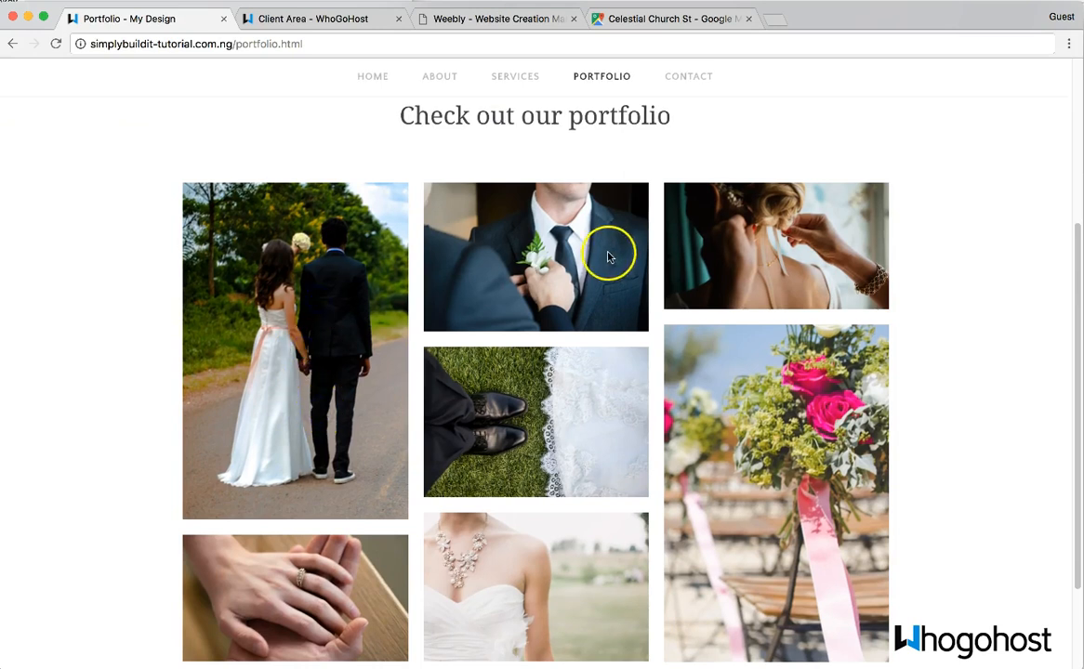
pyautogui.scroll(-3, 574, 363)
pyautogui.scroll(6, 586, 413)
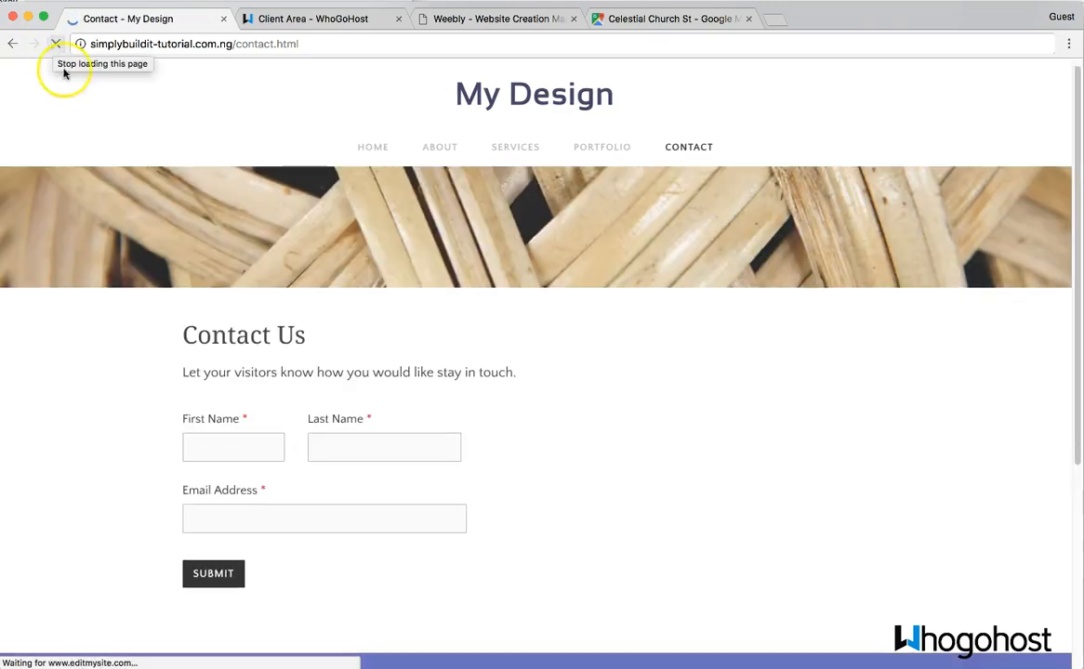
# - Scroll the Contact page's Contact Us form, map and Drop Us a Line details
pyautogui.scroll(-5, 646, 447)
pyautogui.scroll(-3, 642, 448)
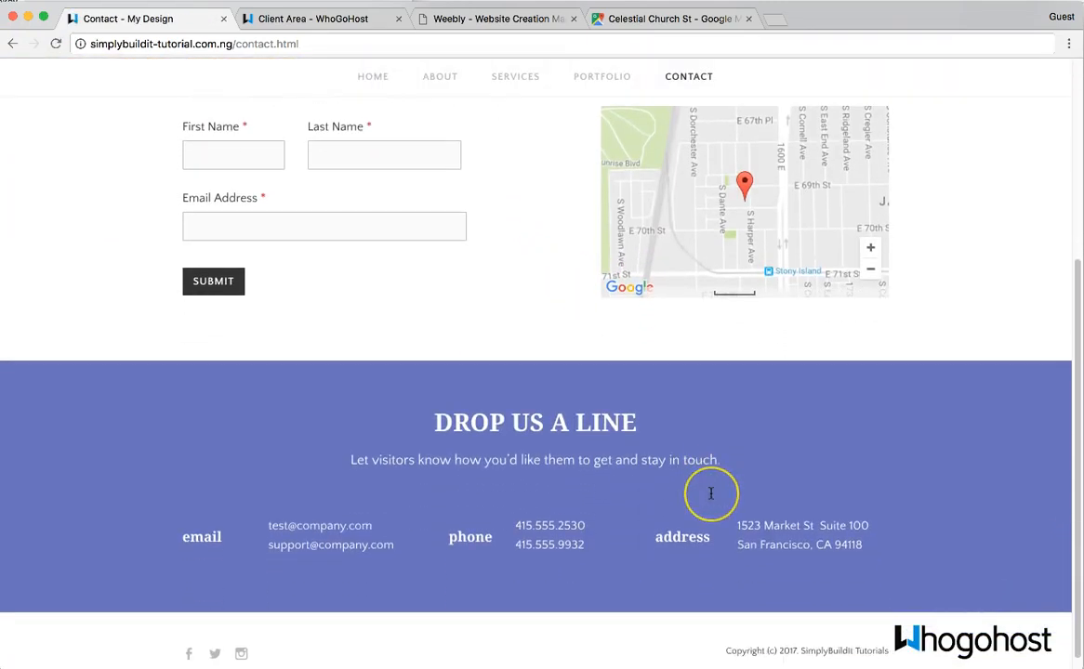
pyautogui.scroll(7, 767, 462)
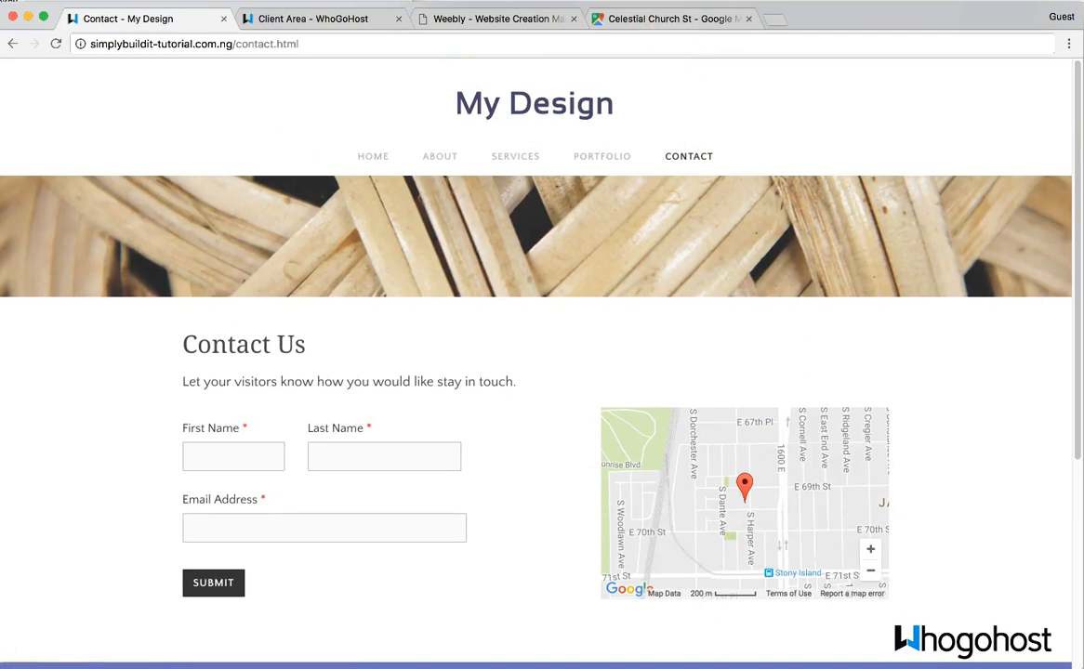
pyautogui.click(482, 18)
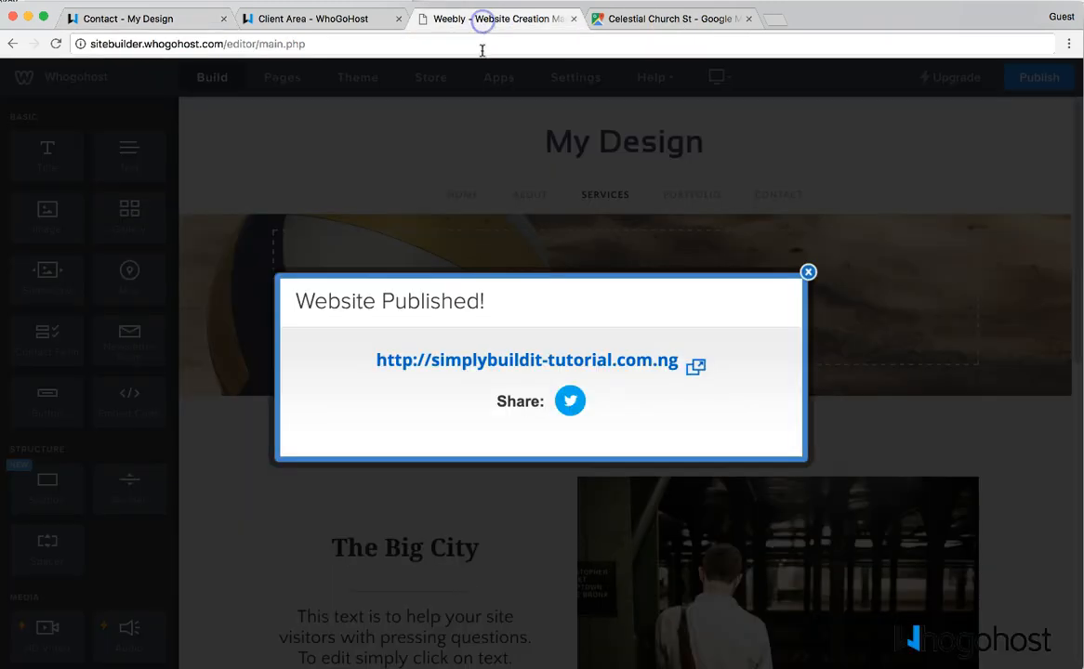
pyautogui.click(808, 272)
pyautogui.moveTo(617, 133)
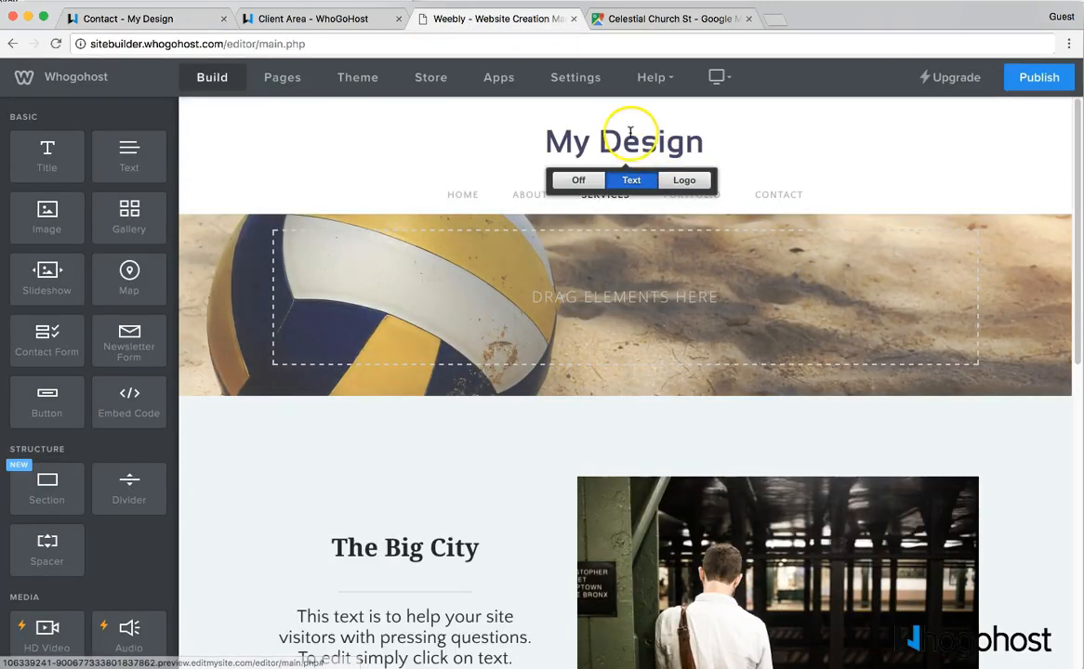
pyautogui.click(680, 180)
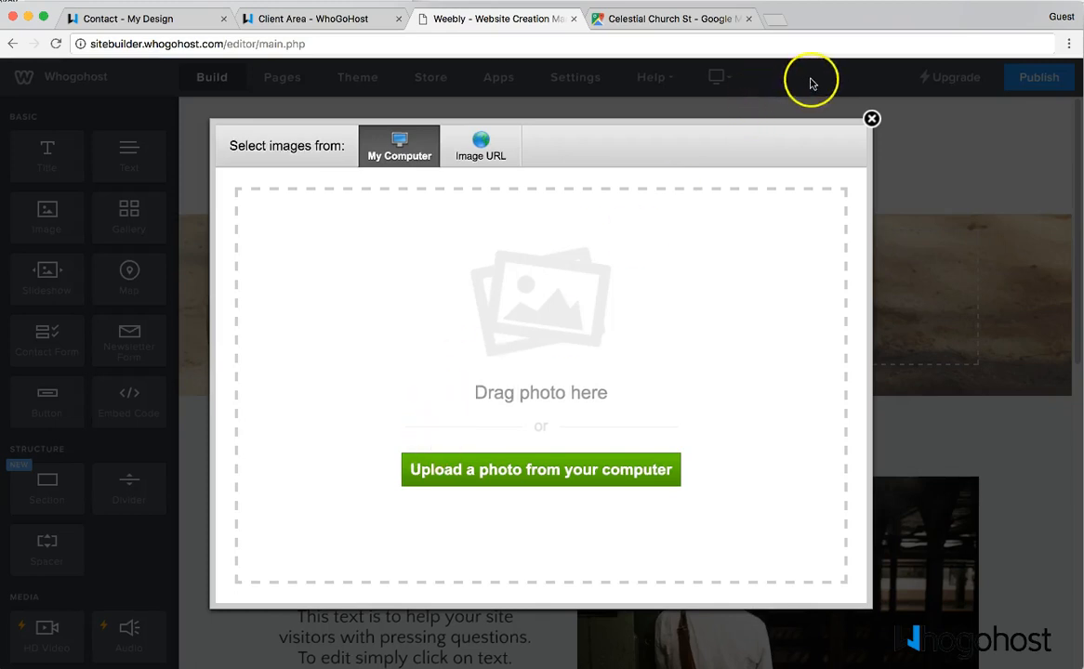
pyautogui.click(872, 118)
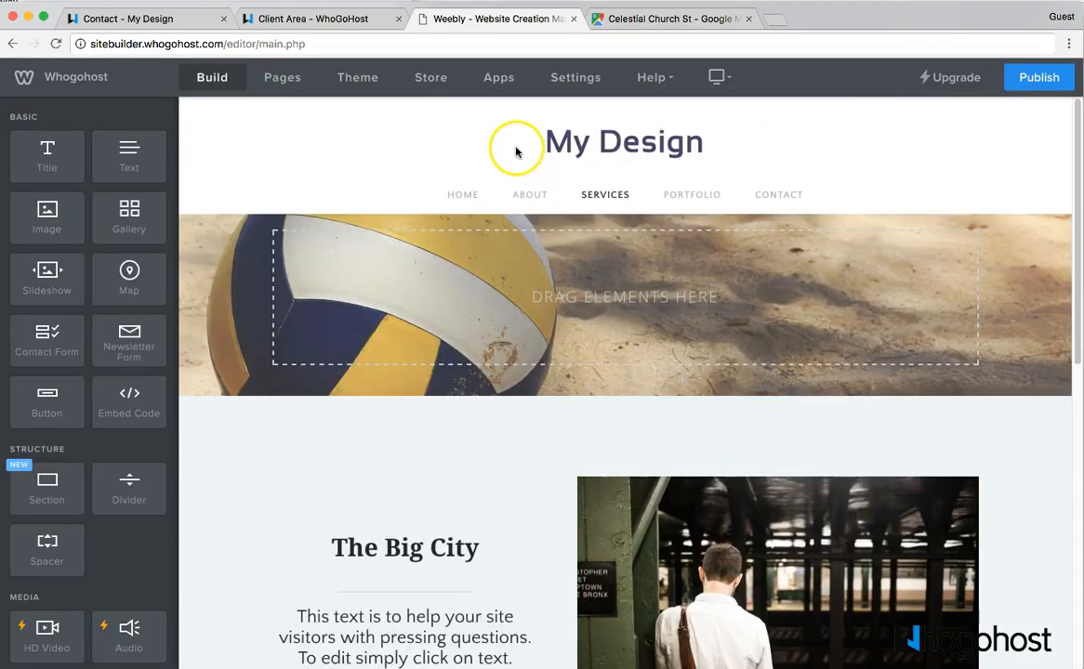
pyautogui.moveTo(612, 139)
pyautogui.click(681, 180)
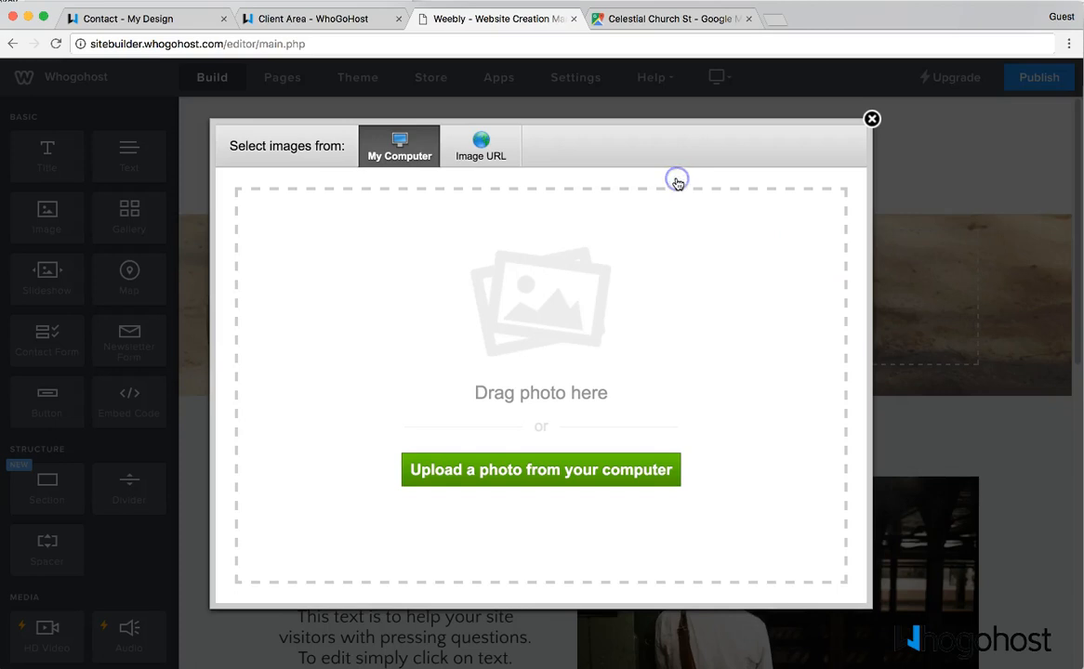
pyautogui.click(481, 153)
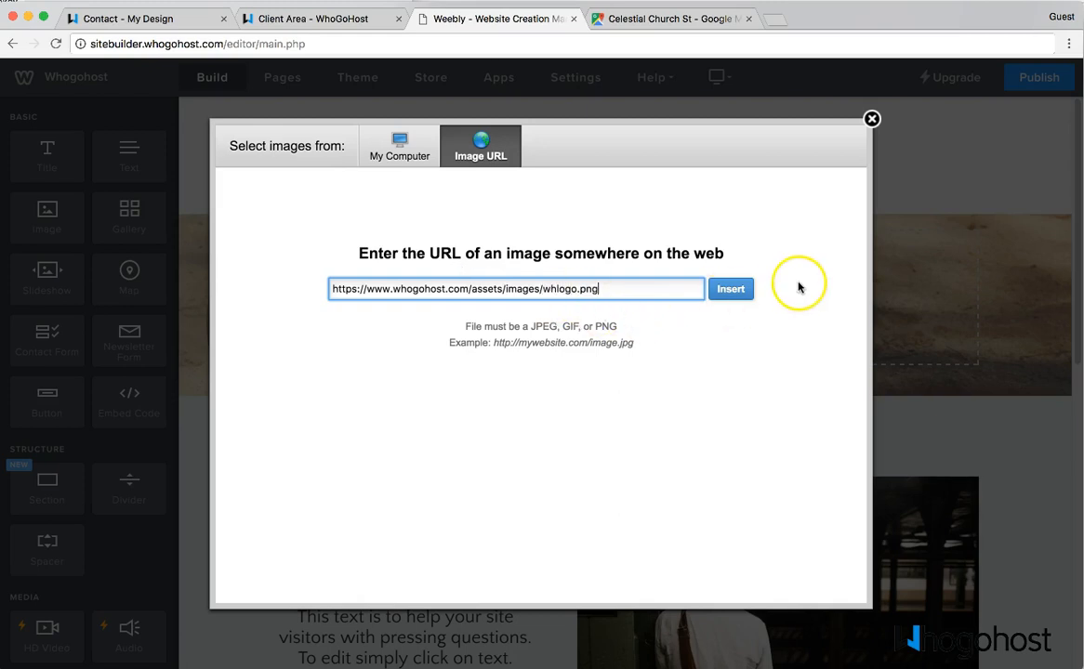
pyautogui.click(746, 291)
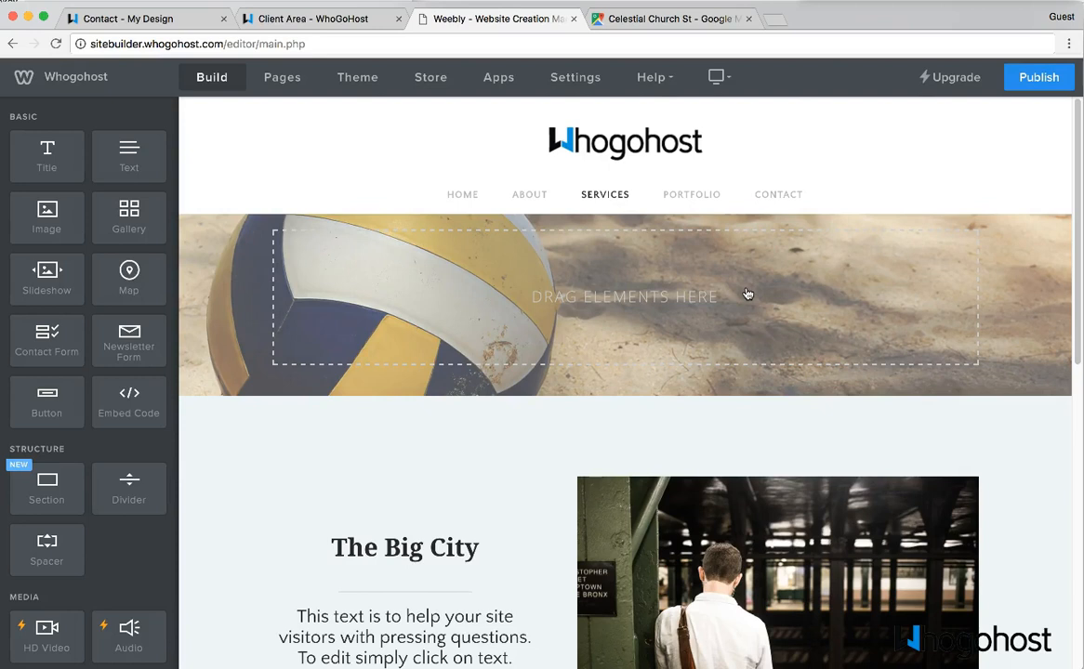
# - Republish the site, then reload the live Home page to check the new logo
pyautogui.click(1040, 77)
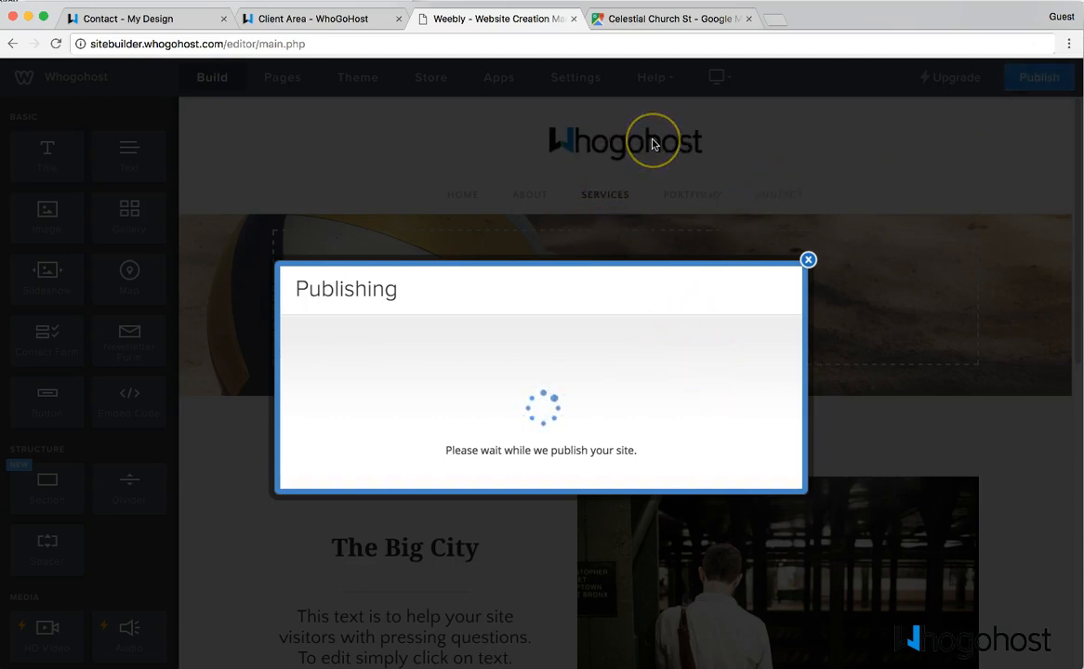
pyautogui.click(808, 269)
pyautogui.click(149, 19)
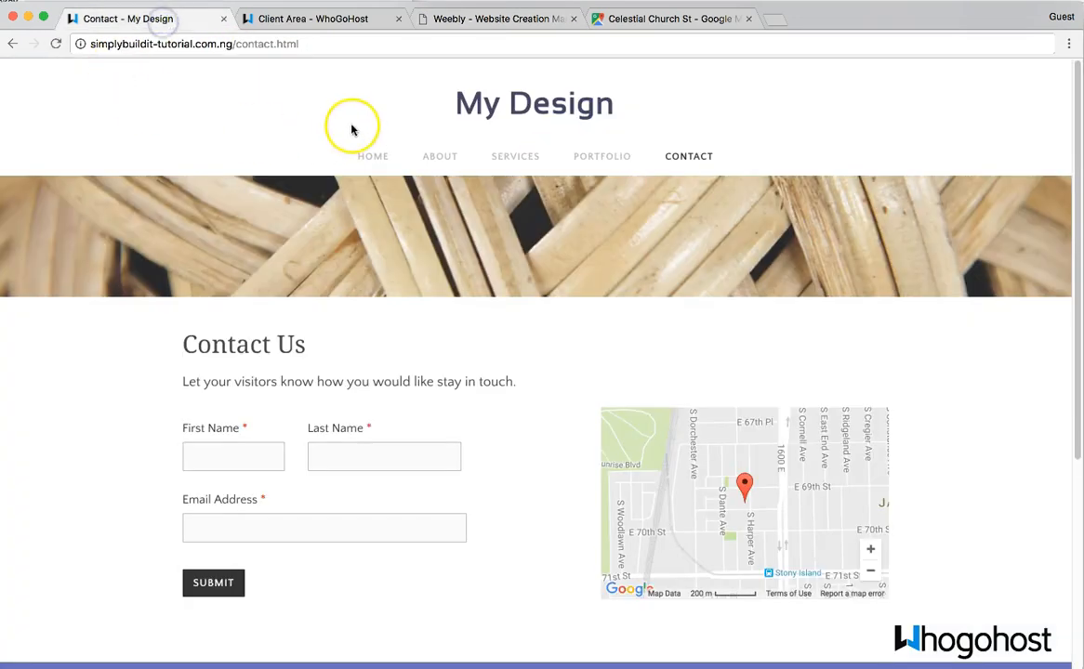
pyautogui.click(538, 107)
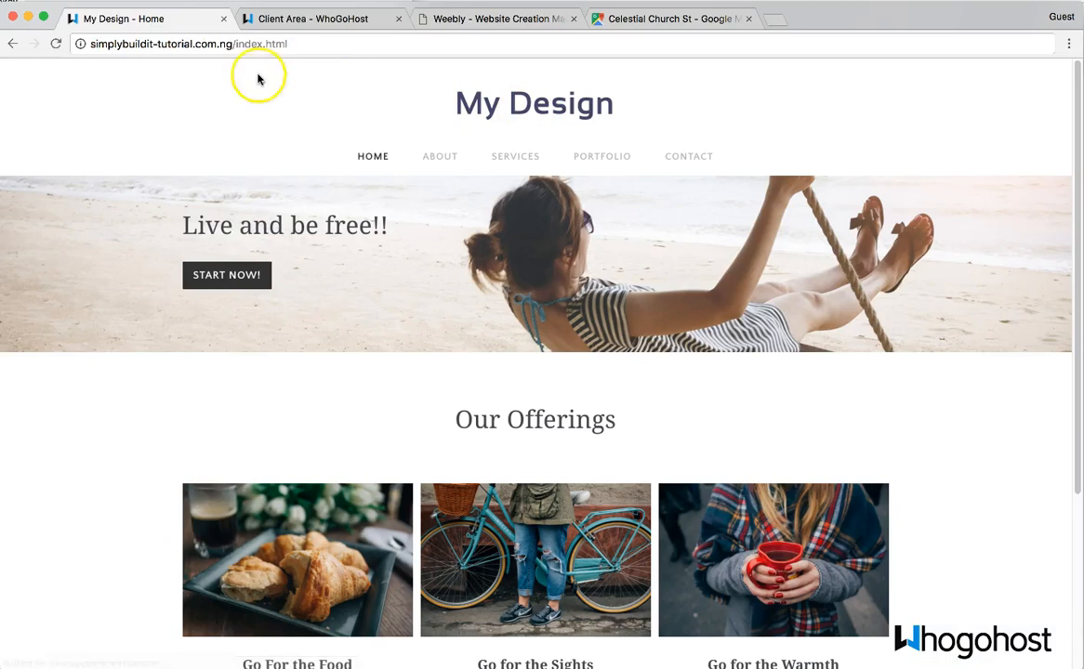
pyautogui.click(56, 44)
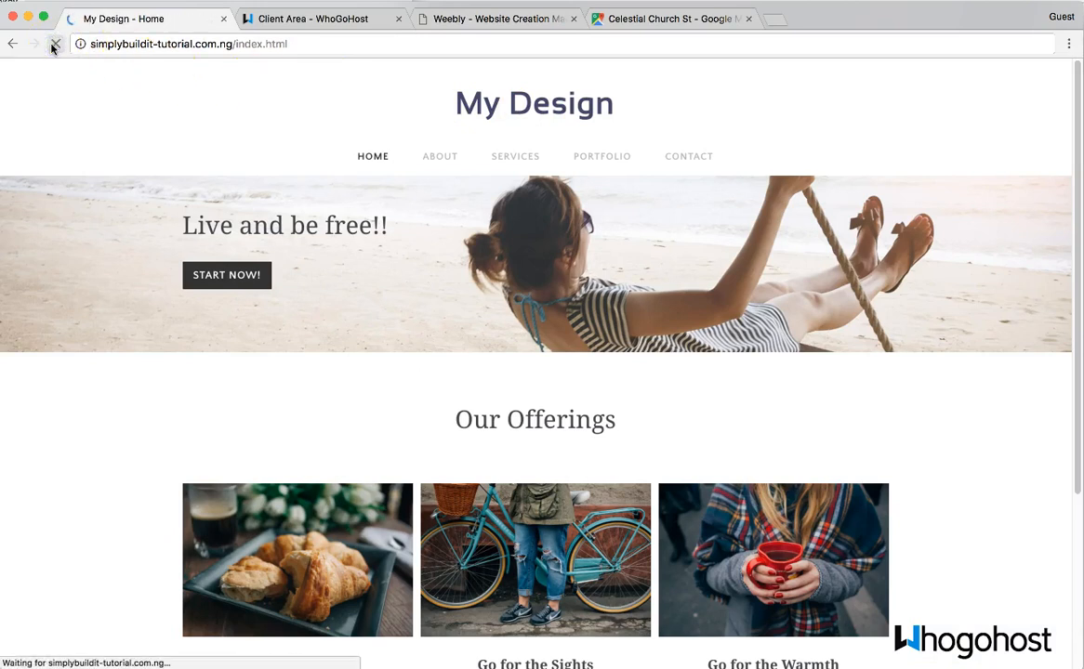